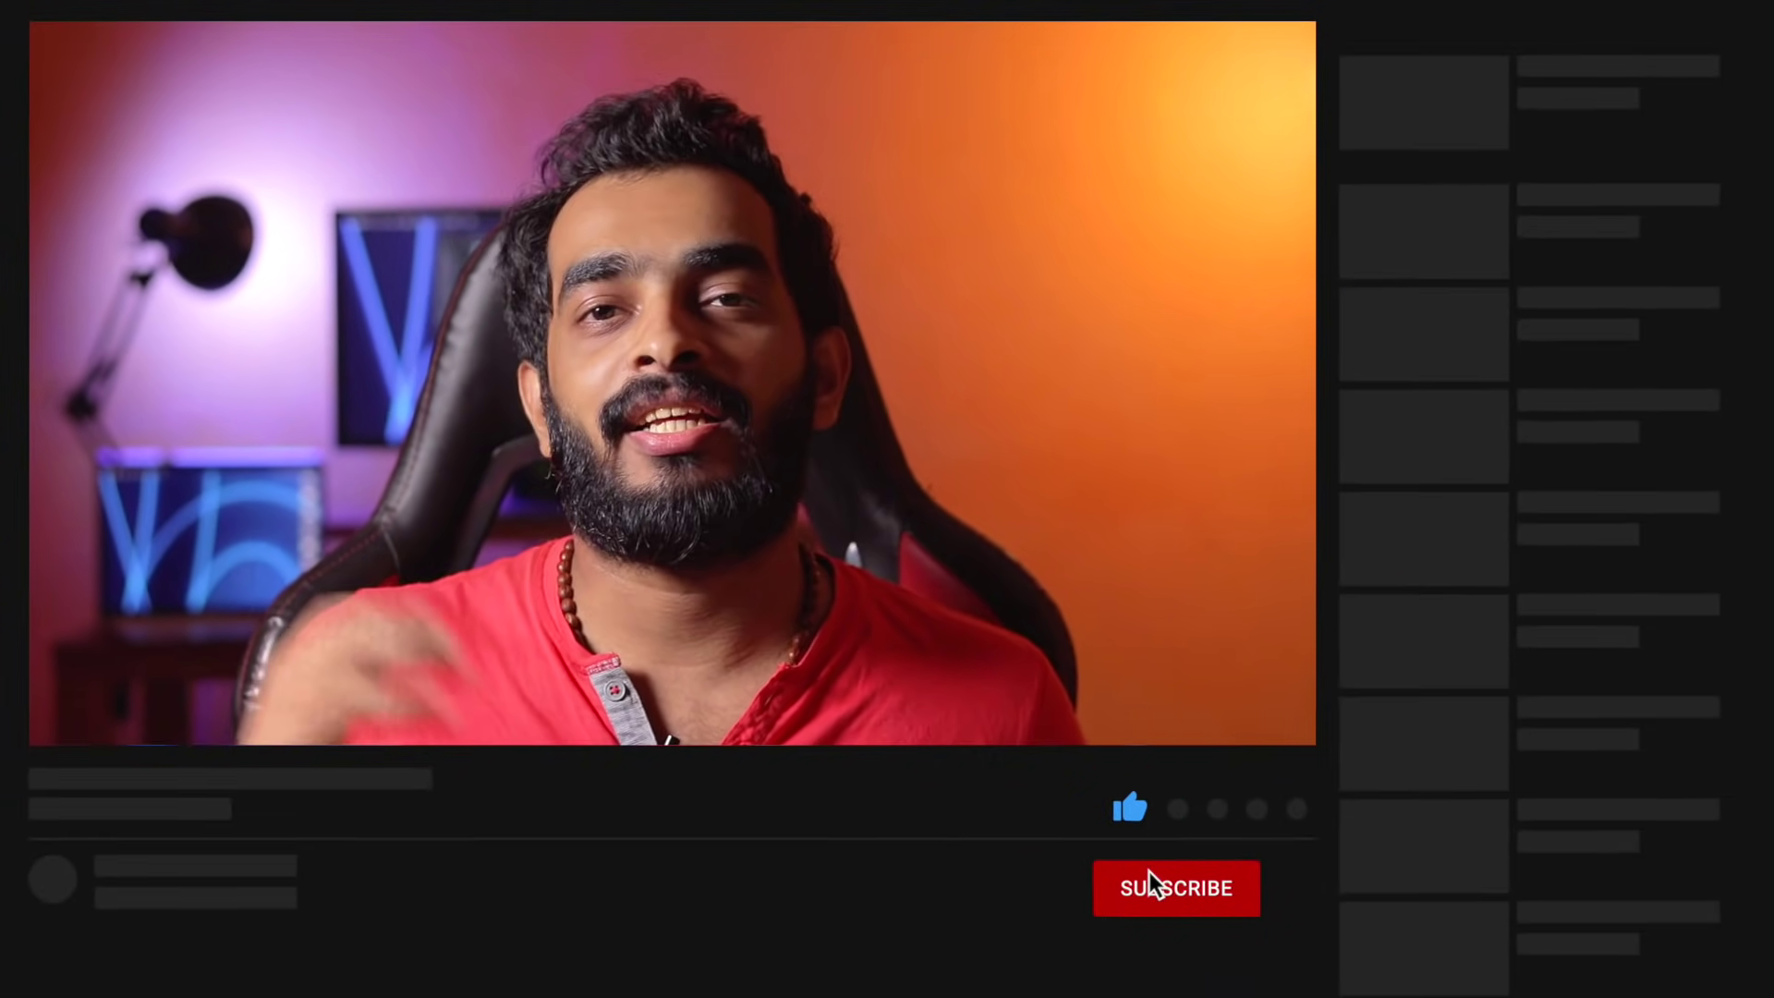
pyautogui.click(1153, 884)
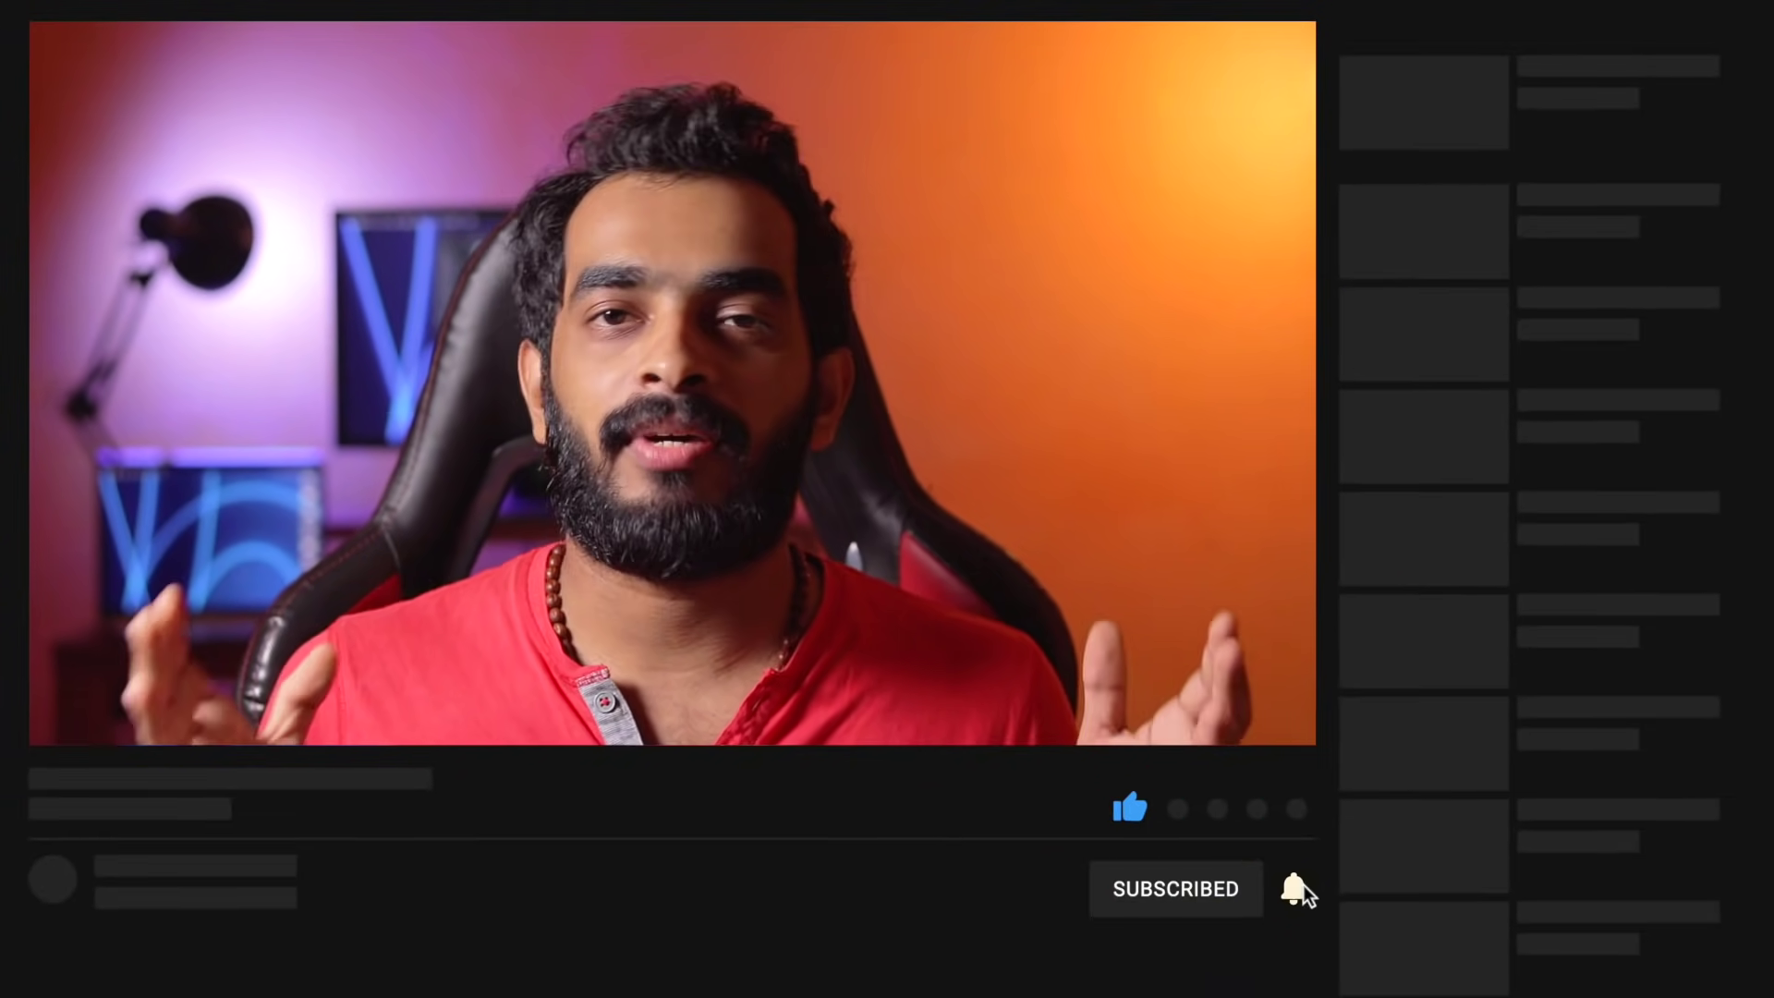
pyautogui.click(1296, 887)
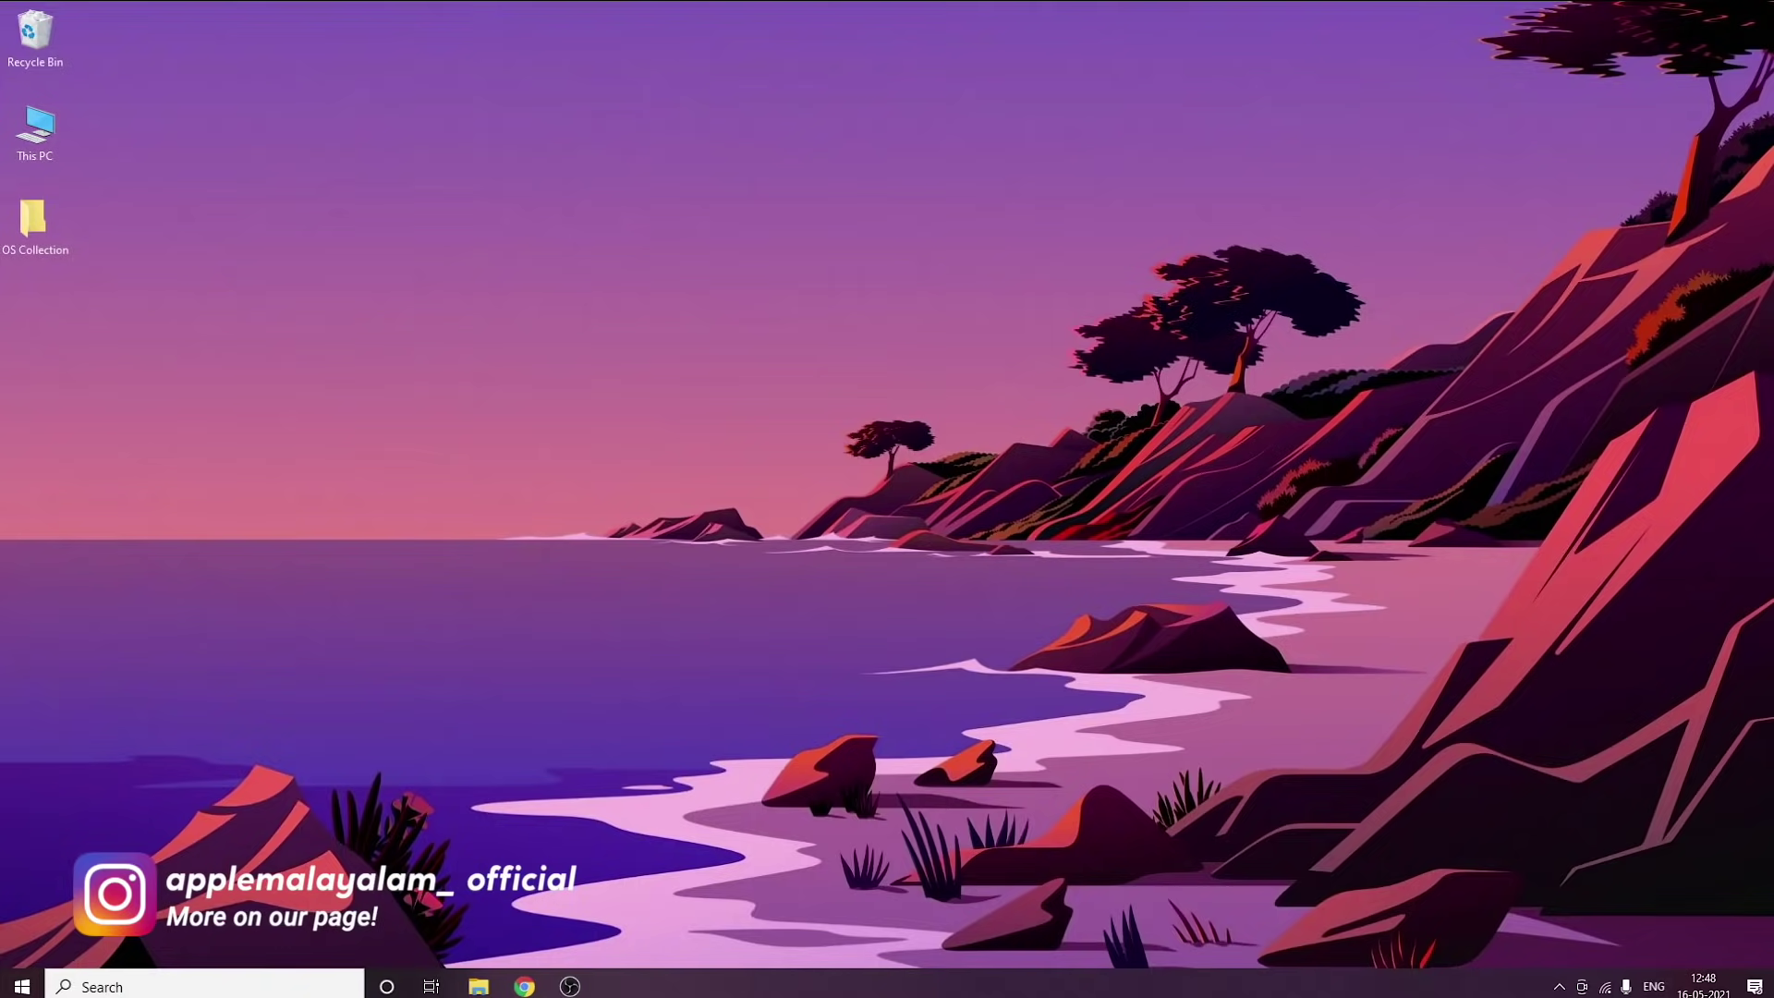
pyautogui.rightClick(859, 295)
pyautogui.click(911, 377)
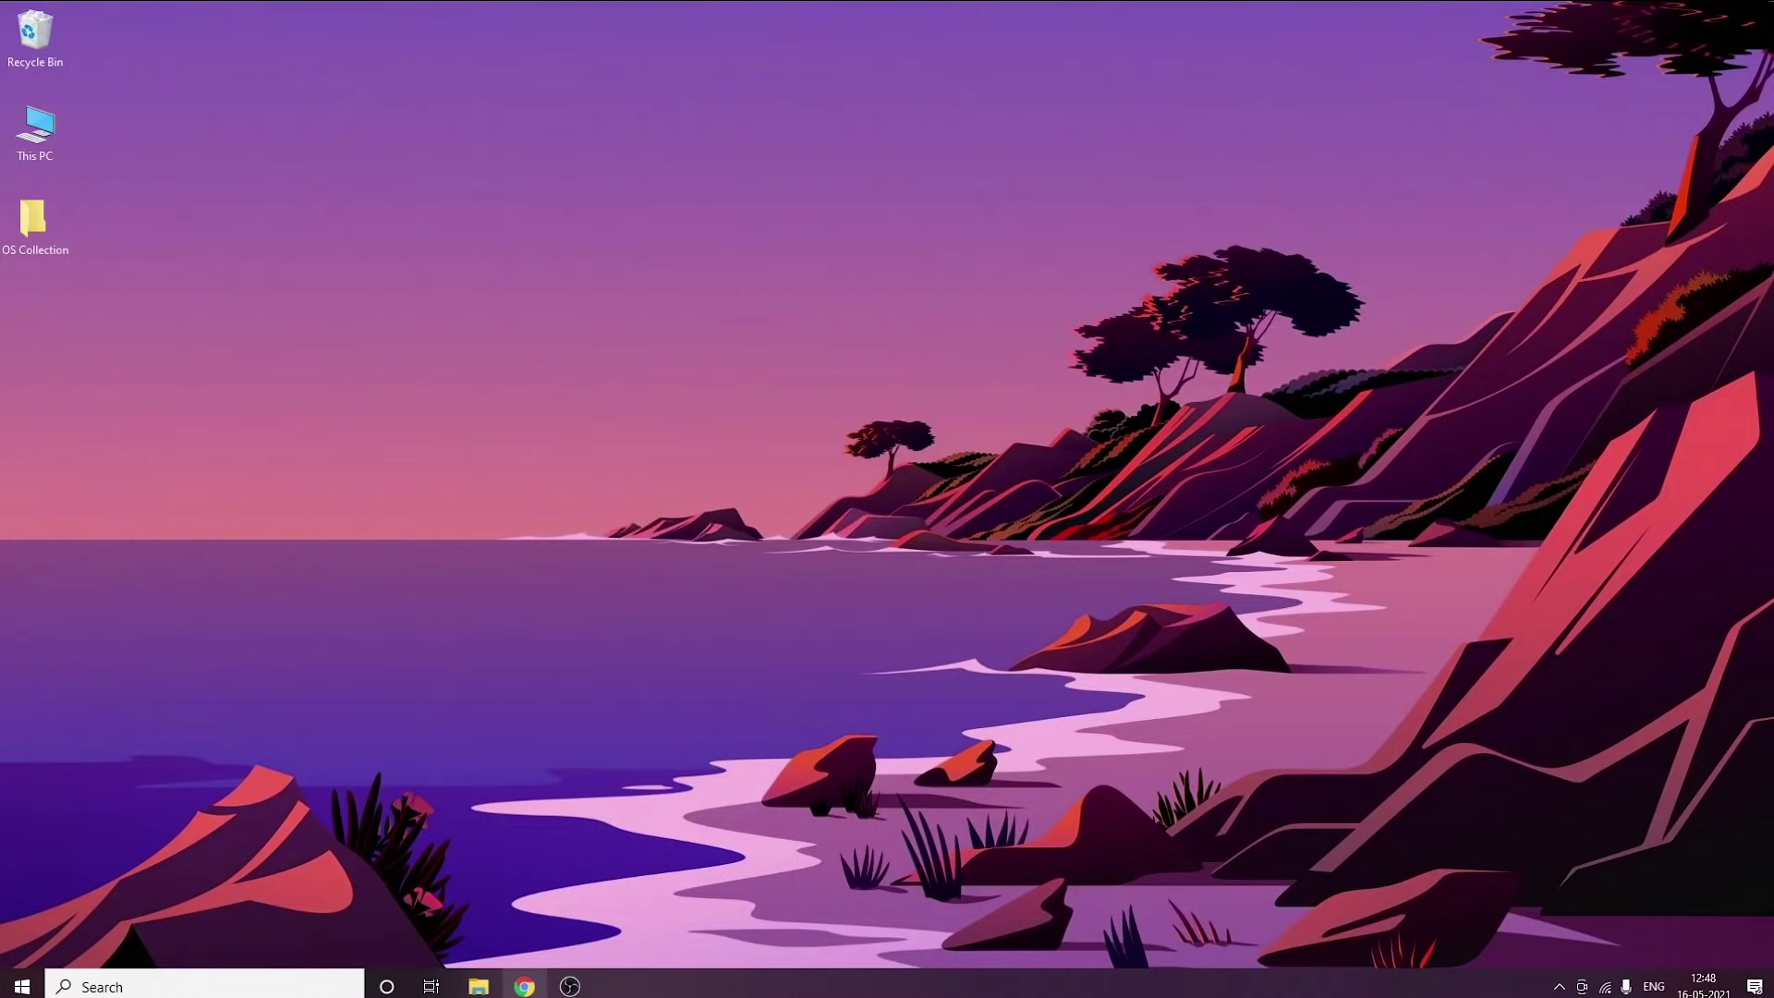
# Switch to Chrome and open Apple's Download iTunes support page from the Google results.
pyautogui.click(474, 901)
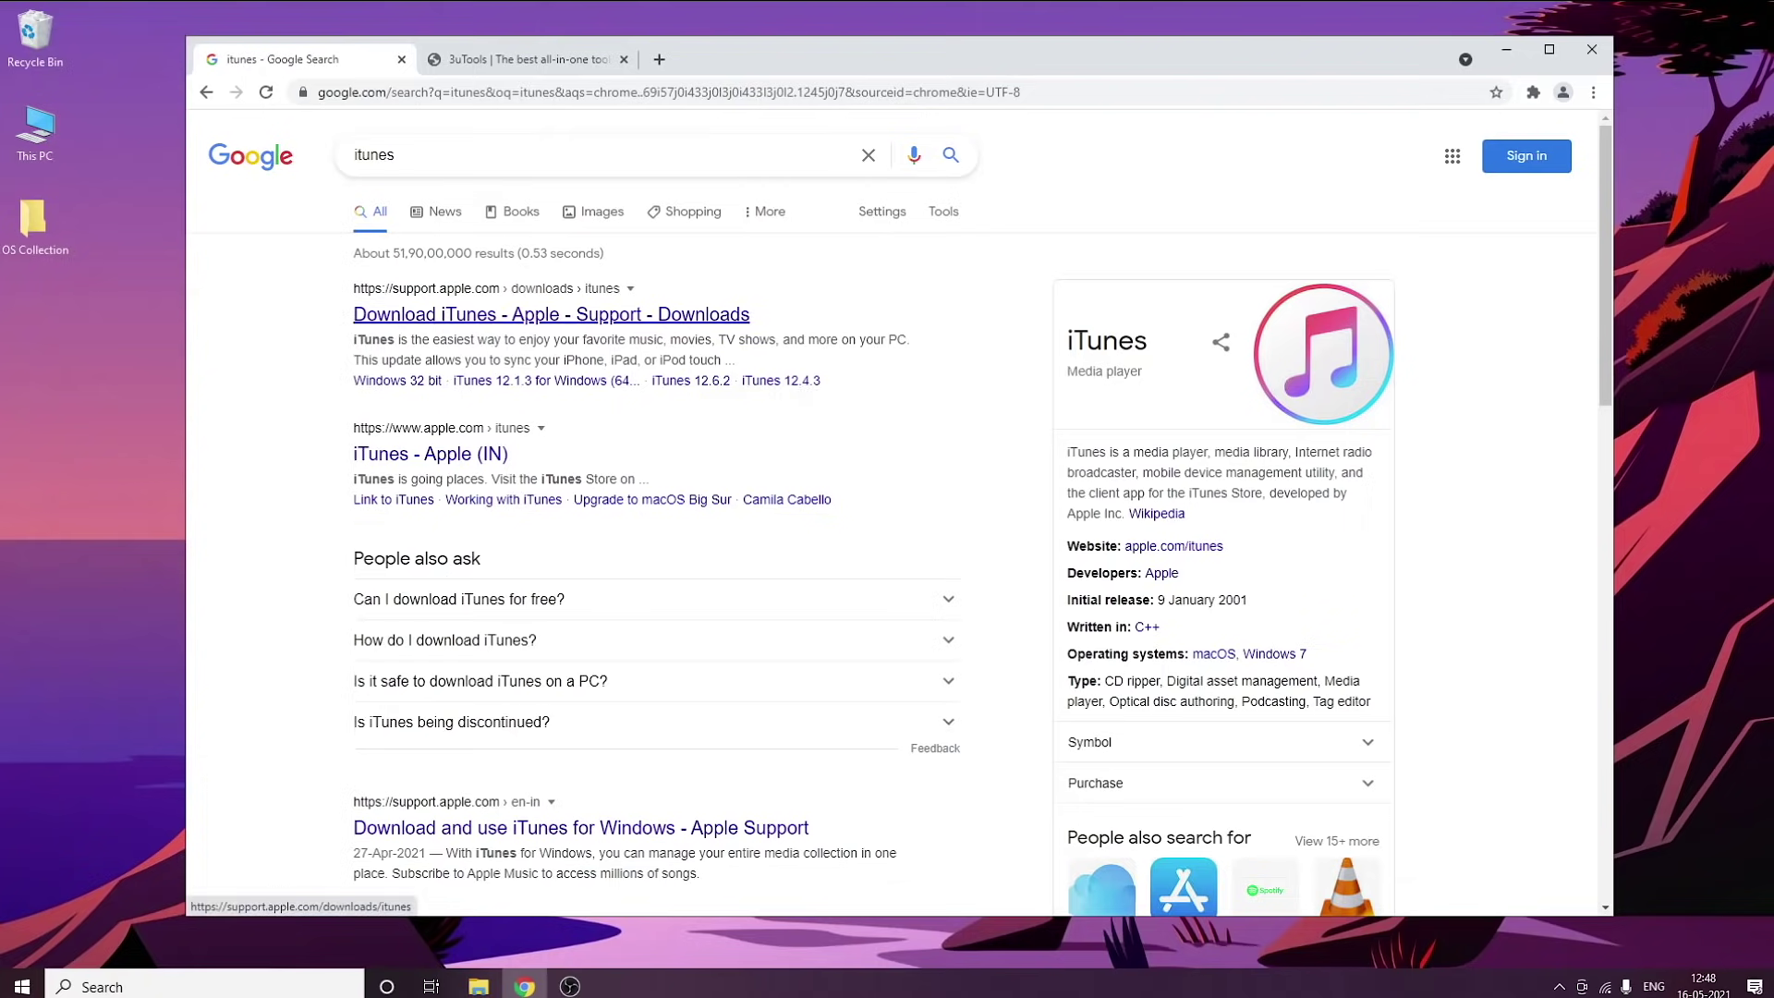
pyautogui.click(551, 314)
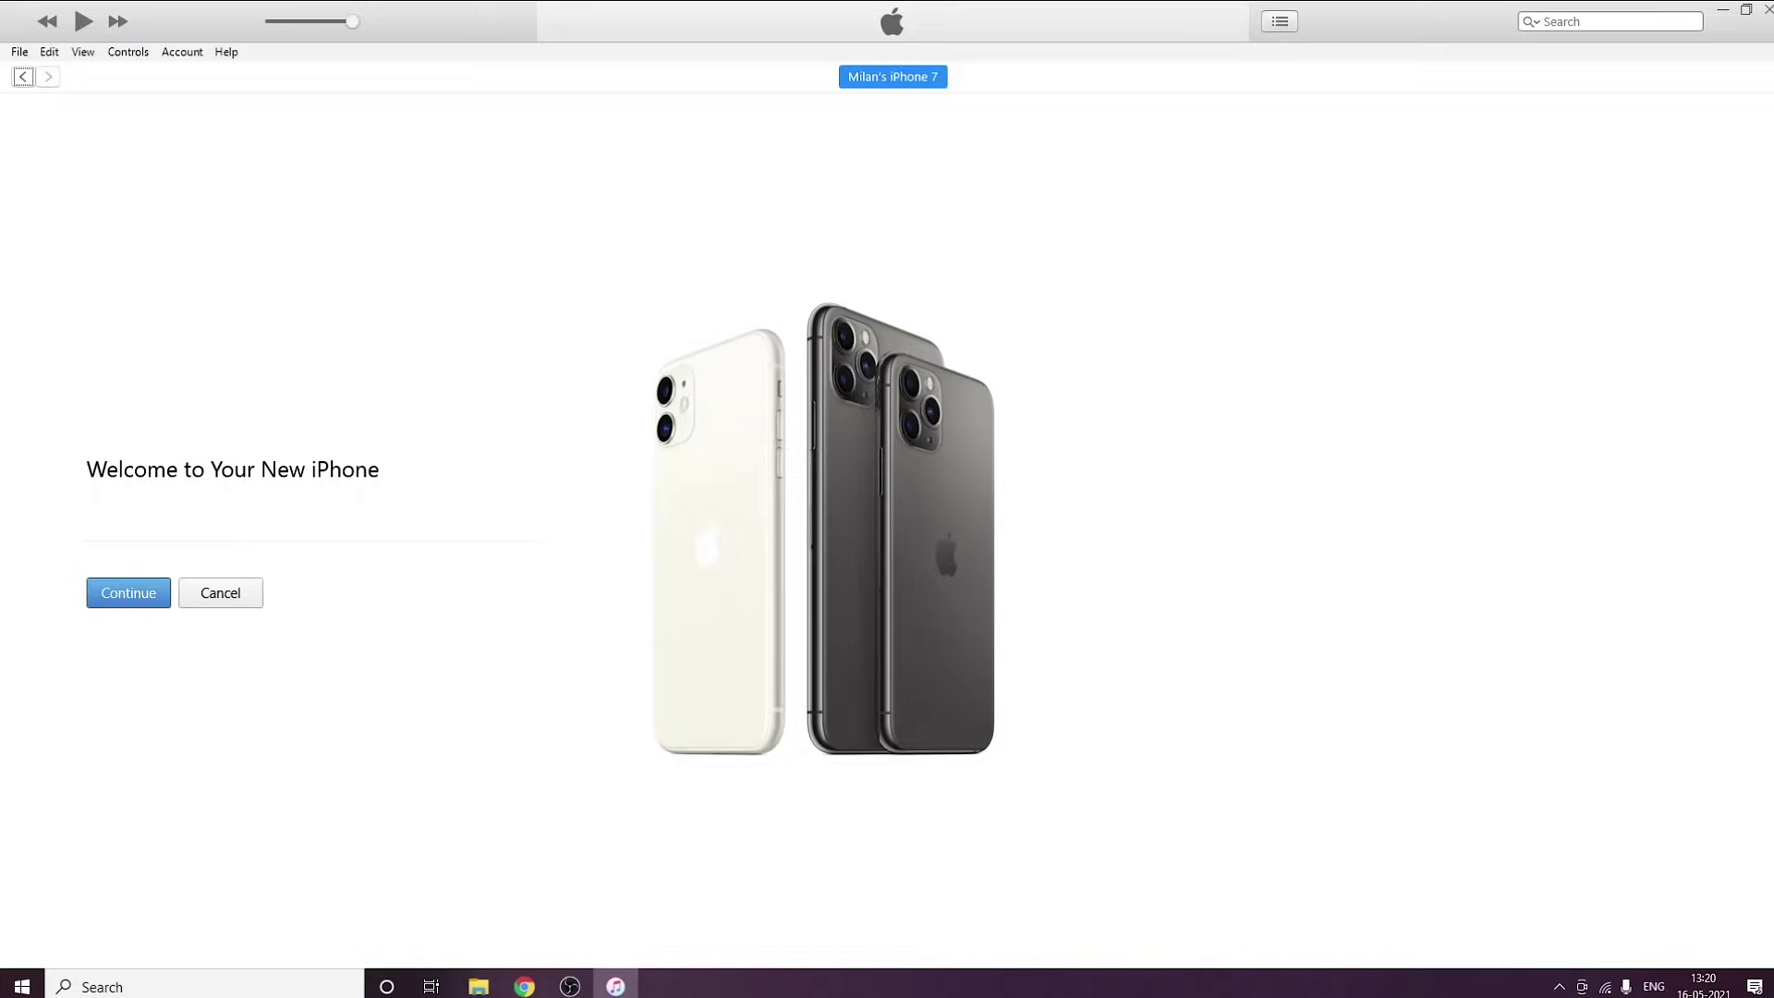
# Complete the iPhone welcome and sync introduction in iTunes, and turn off automatic syncing when this iPhone is connected.
pyautogui.press('Return')
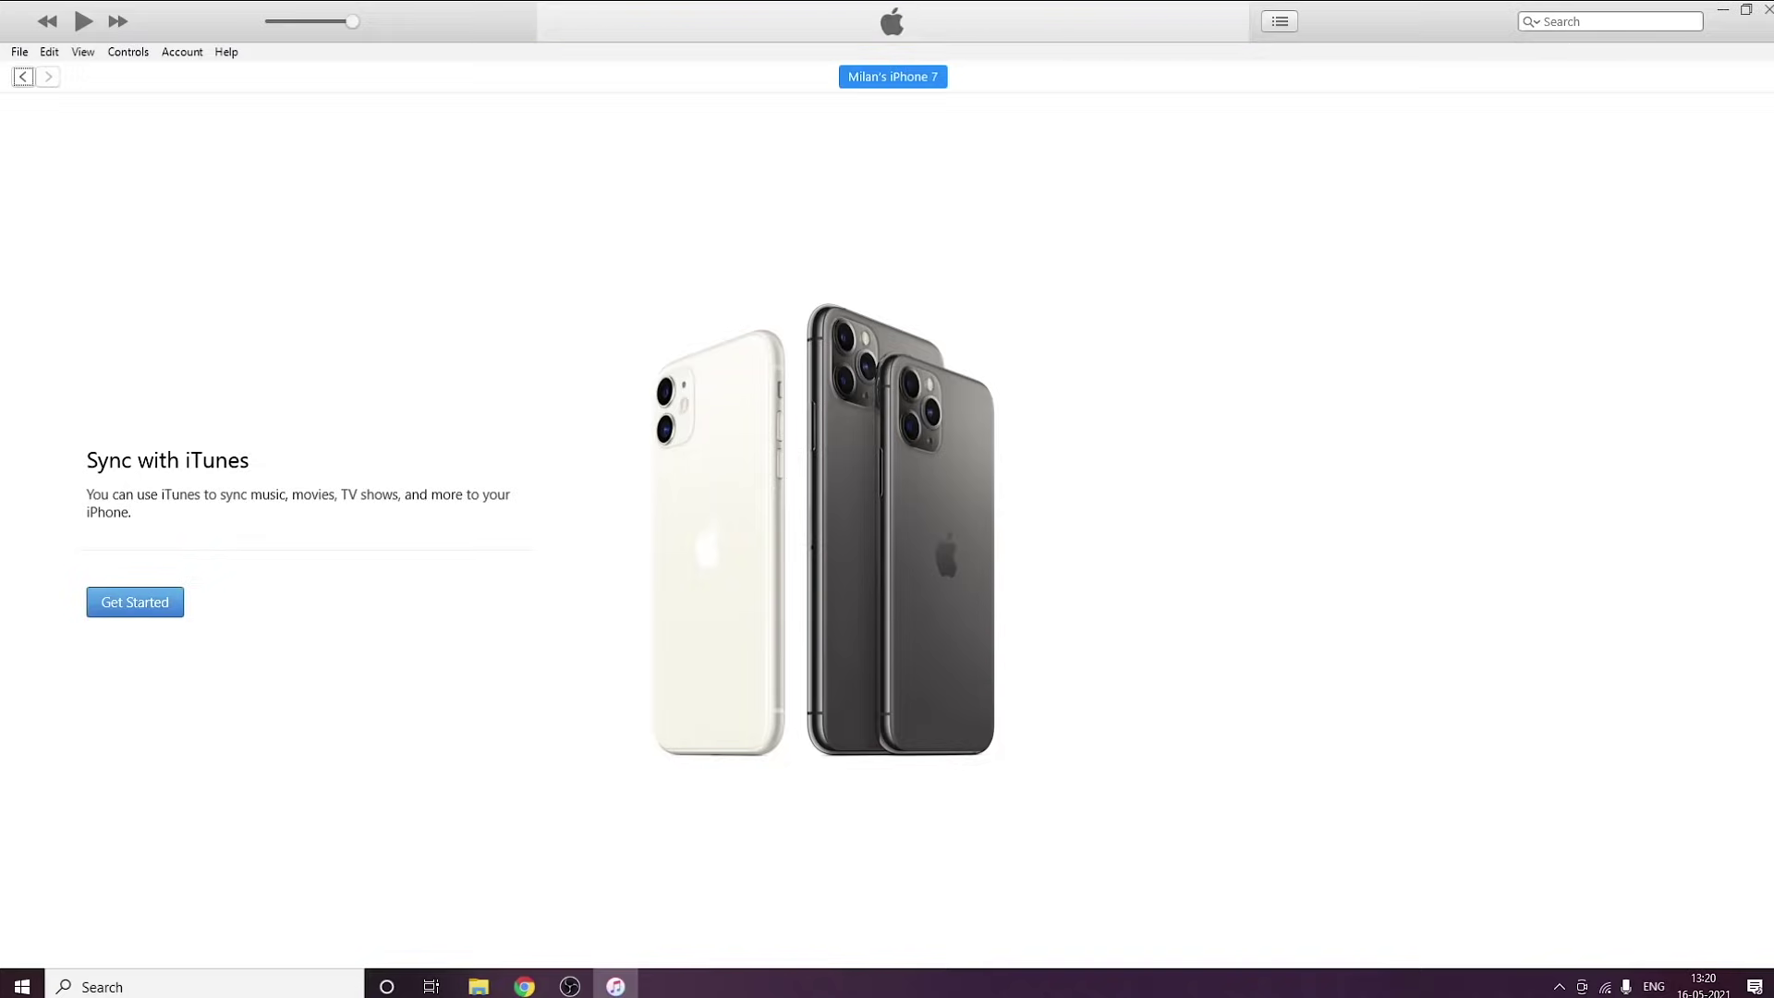
pyautogui.press('Return')
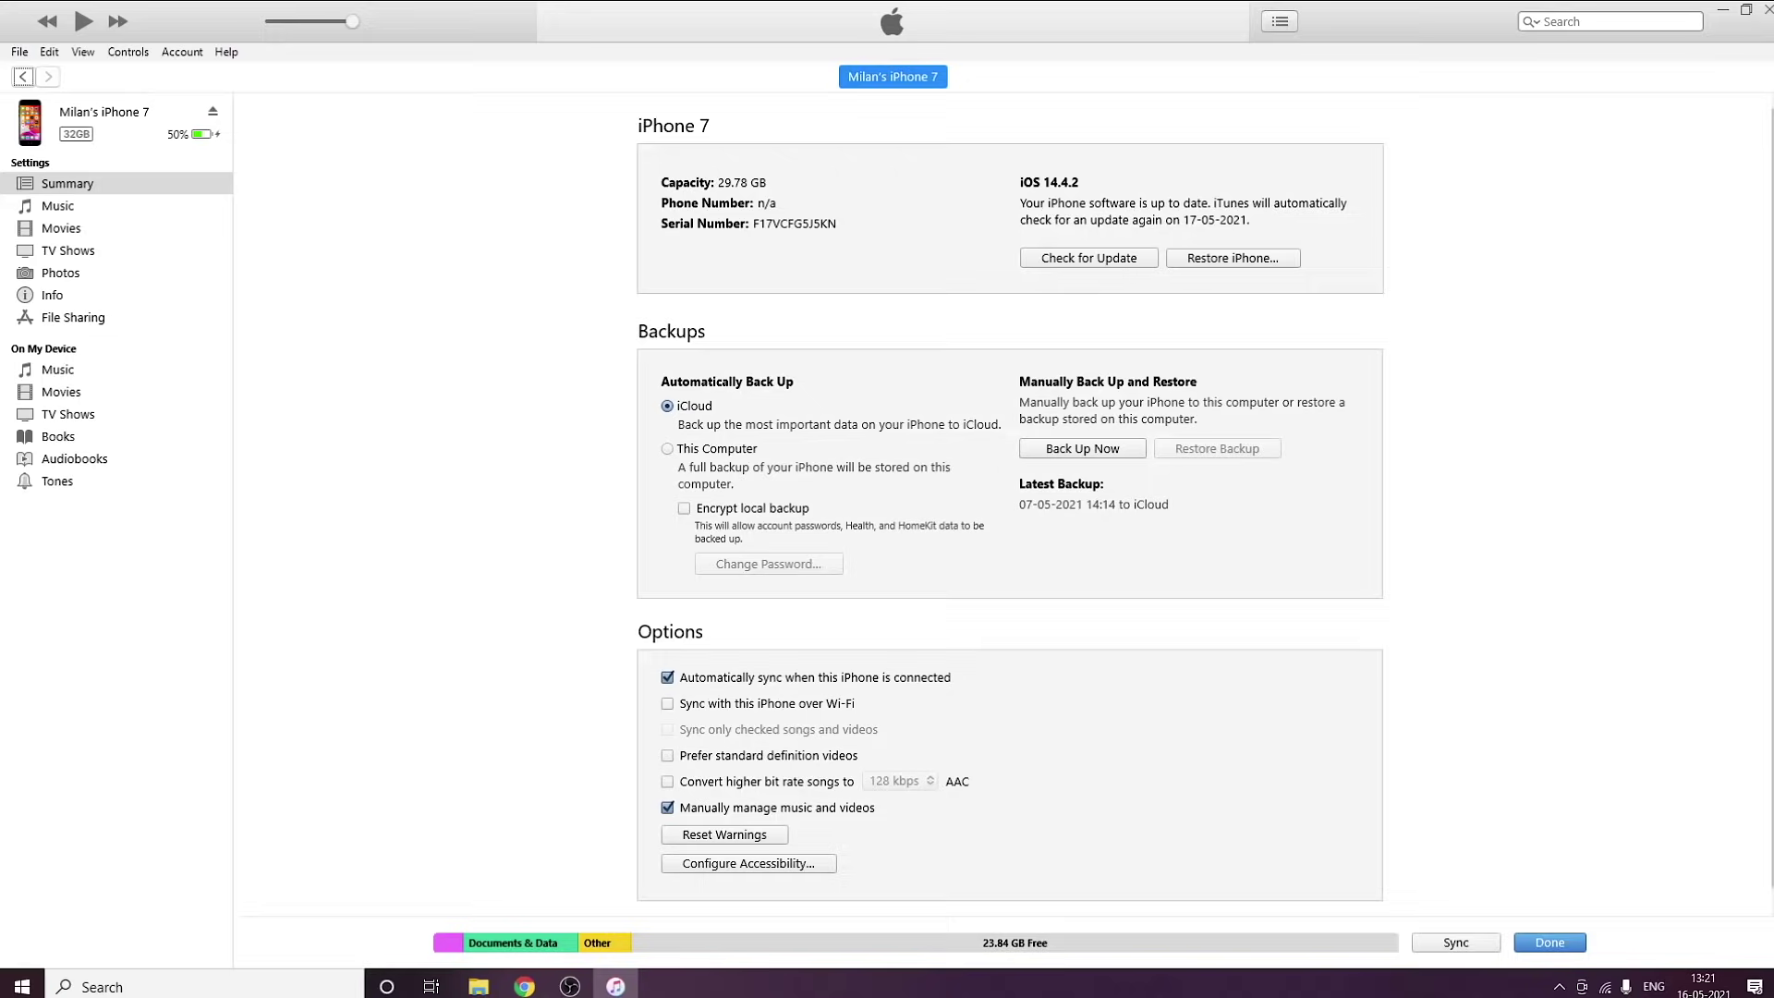
pyautogui.click(667, 677)
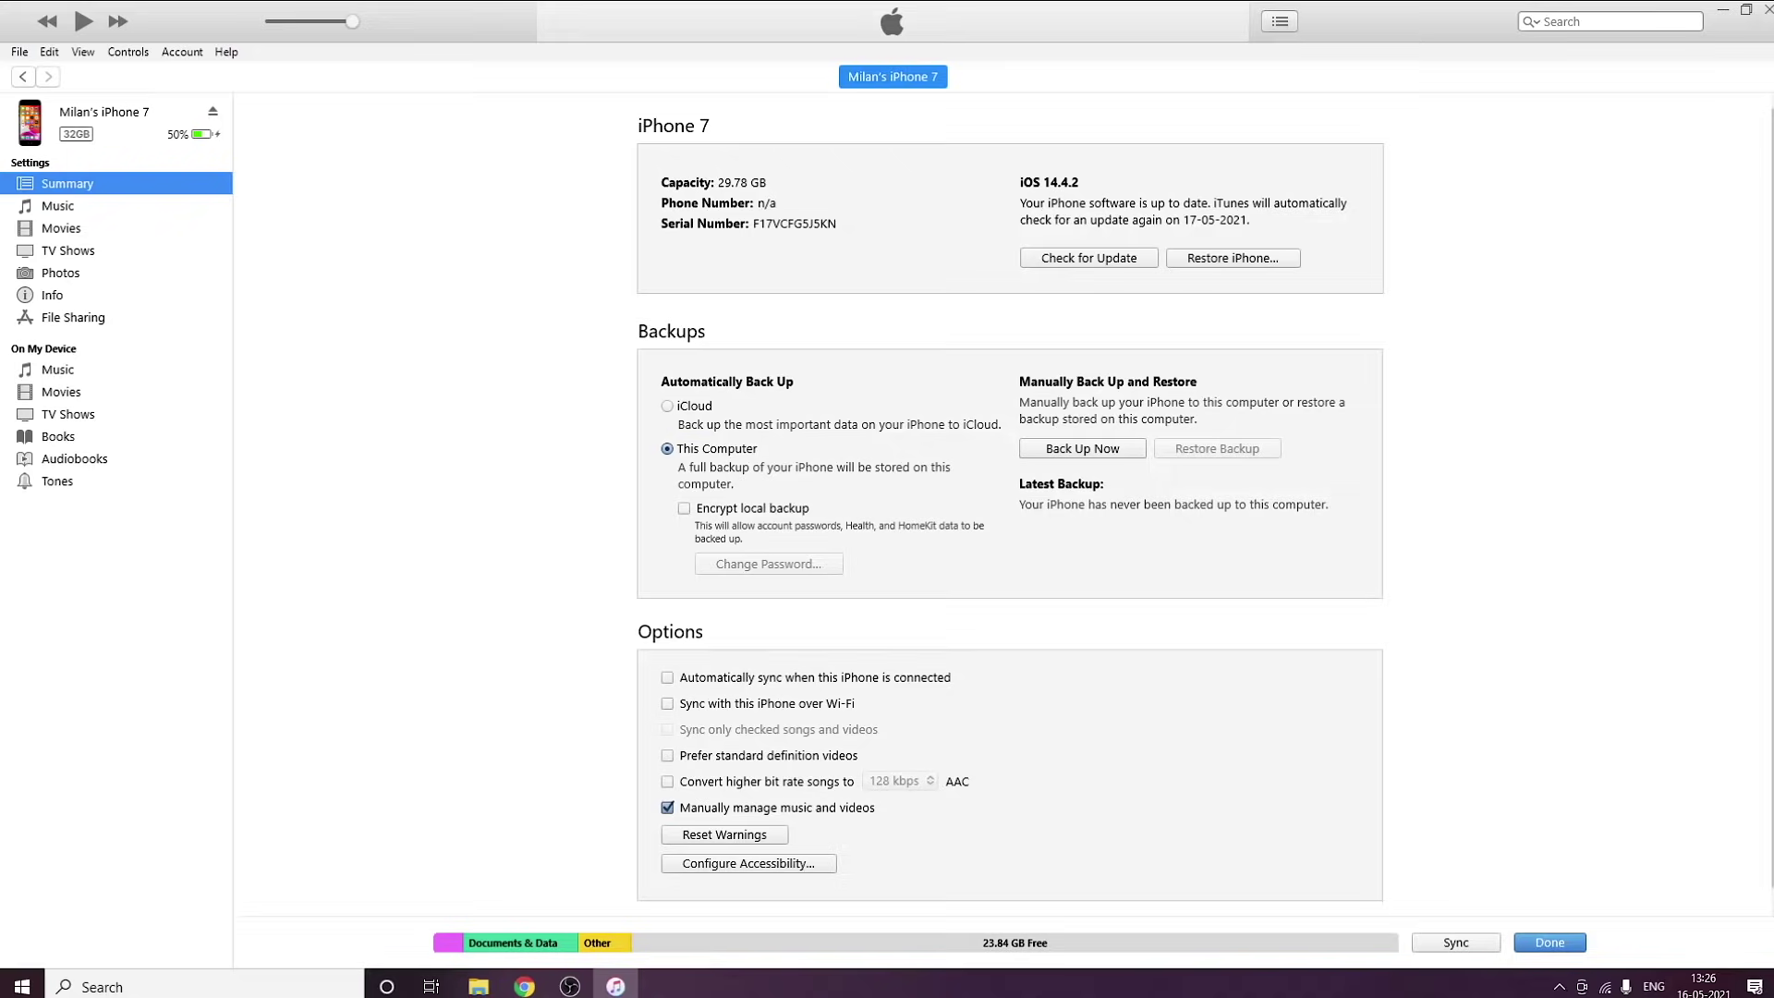
# Add the song video from the Videos folder inside the desktop's TRANSFER folder to the Documents app through File Sharing.
pyautogui.click(73, 318)
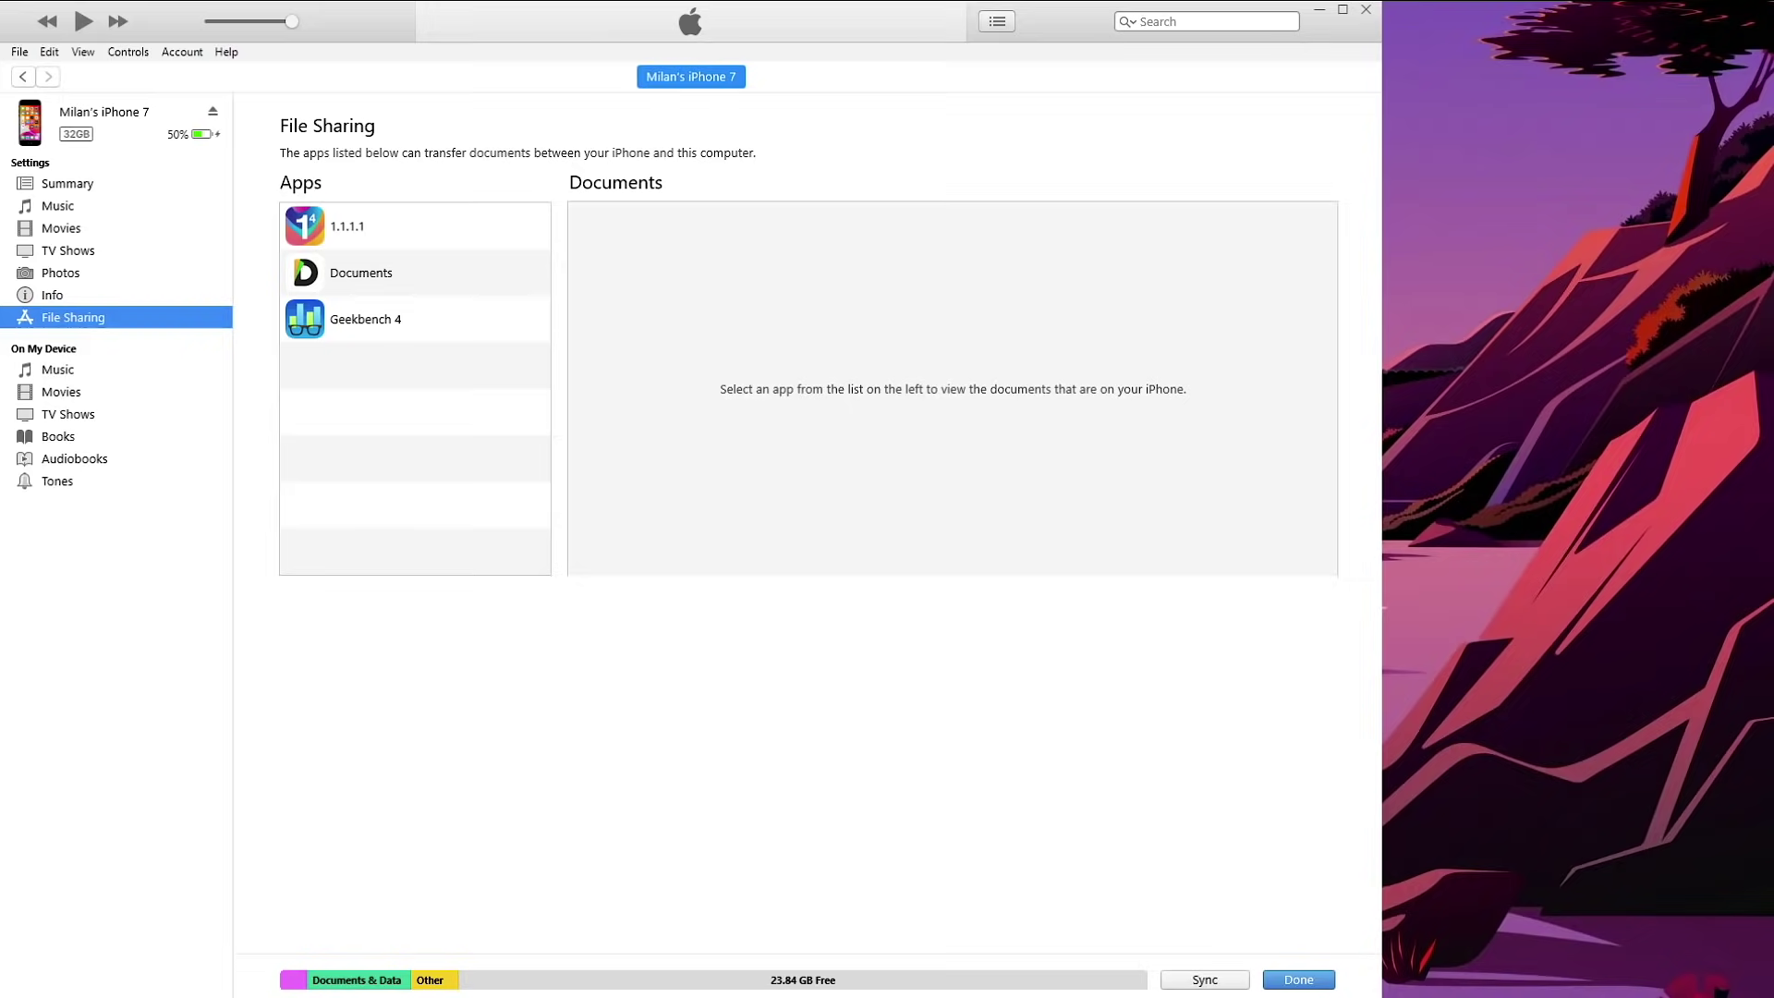
pyautogui.click(415, 273)
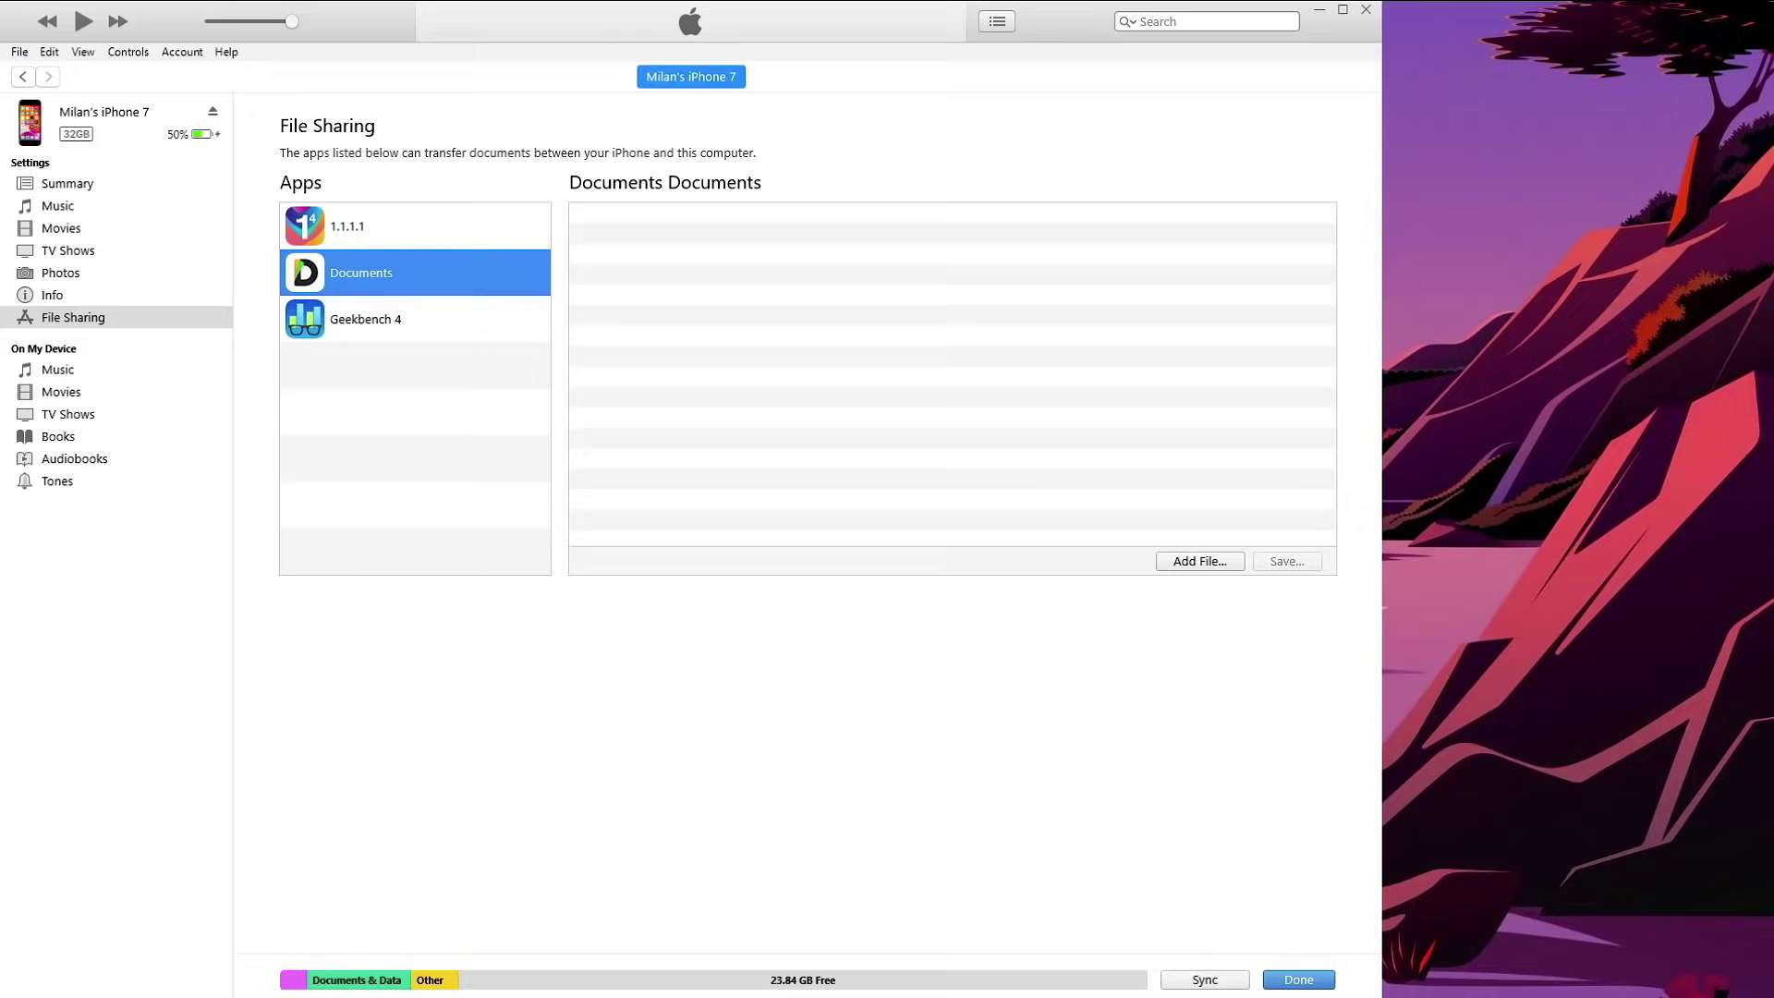
pyautogui.click(1199, 561)
pyautogui.click(660, 427)
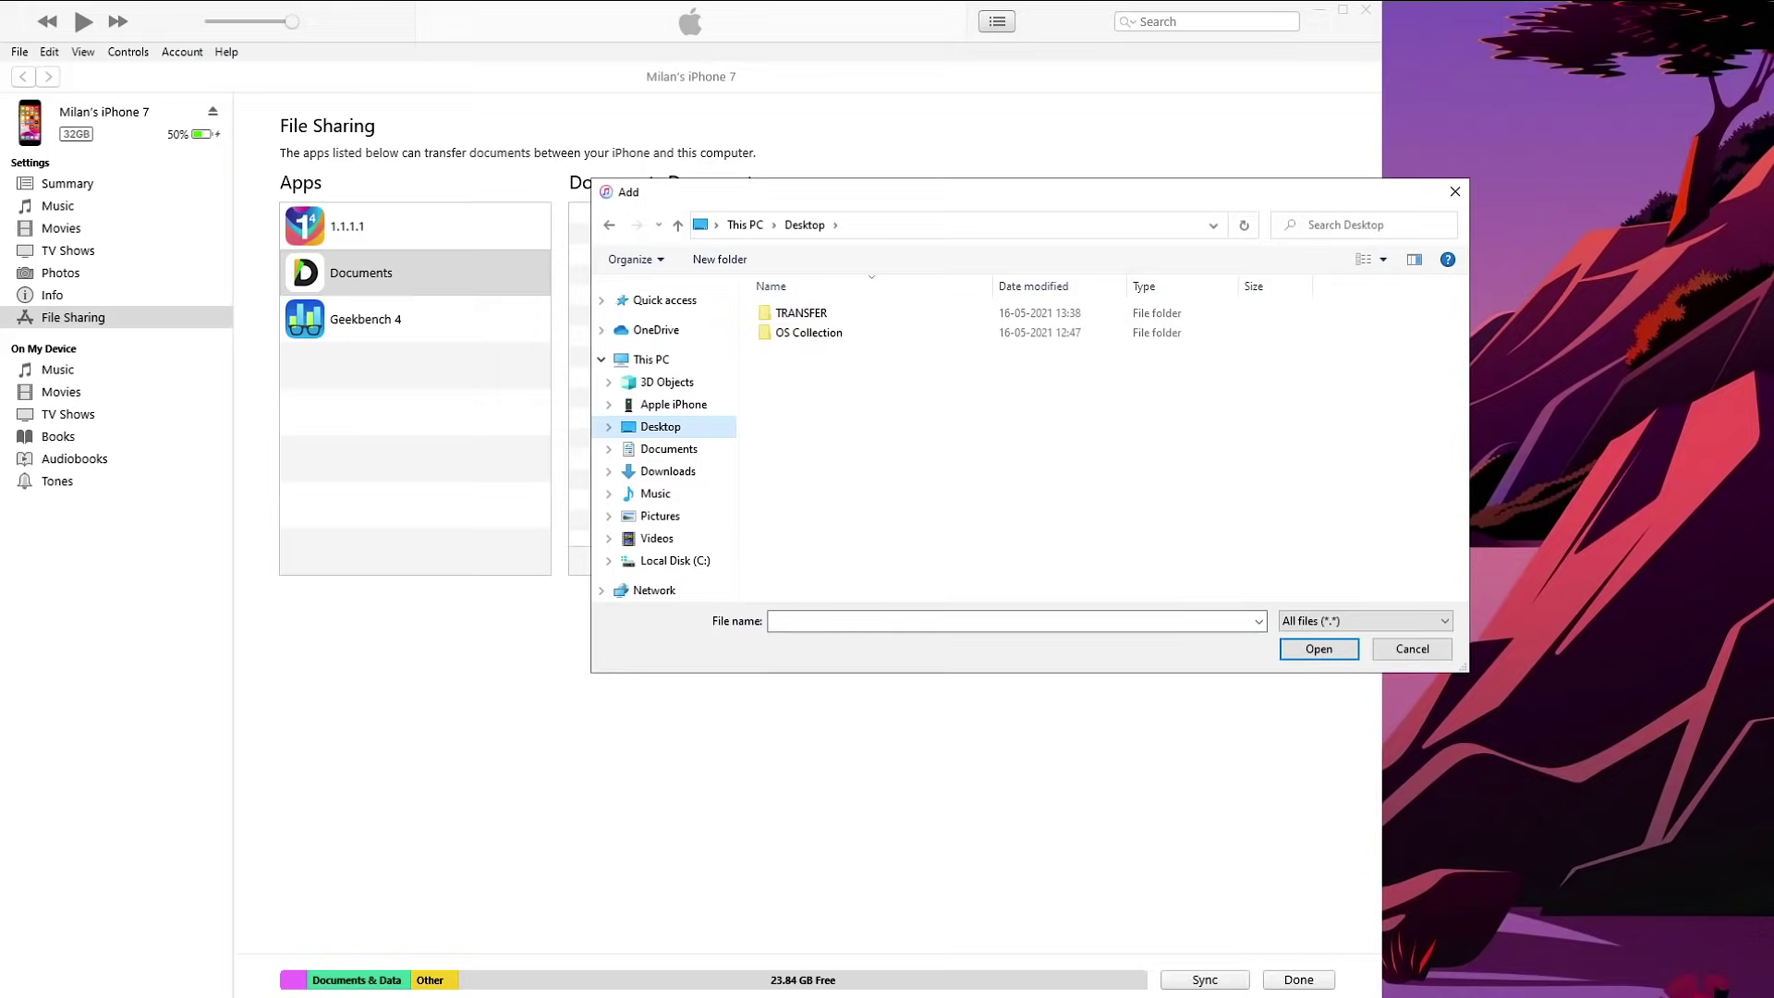
pyautogui.click(801, 314)
pyautogui.doubleClick(801, 314)
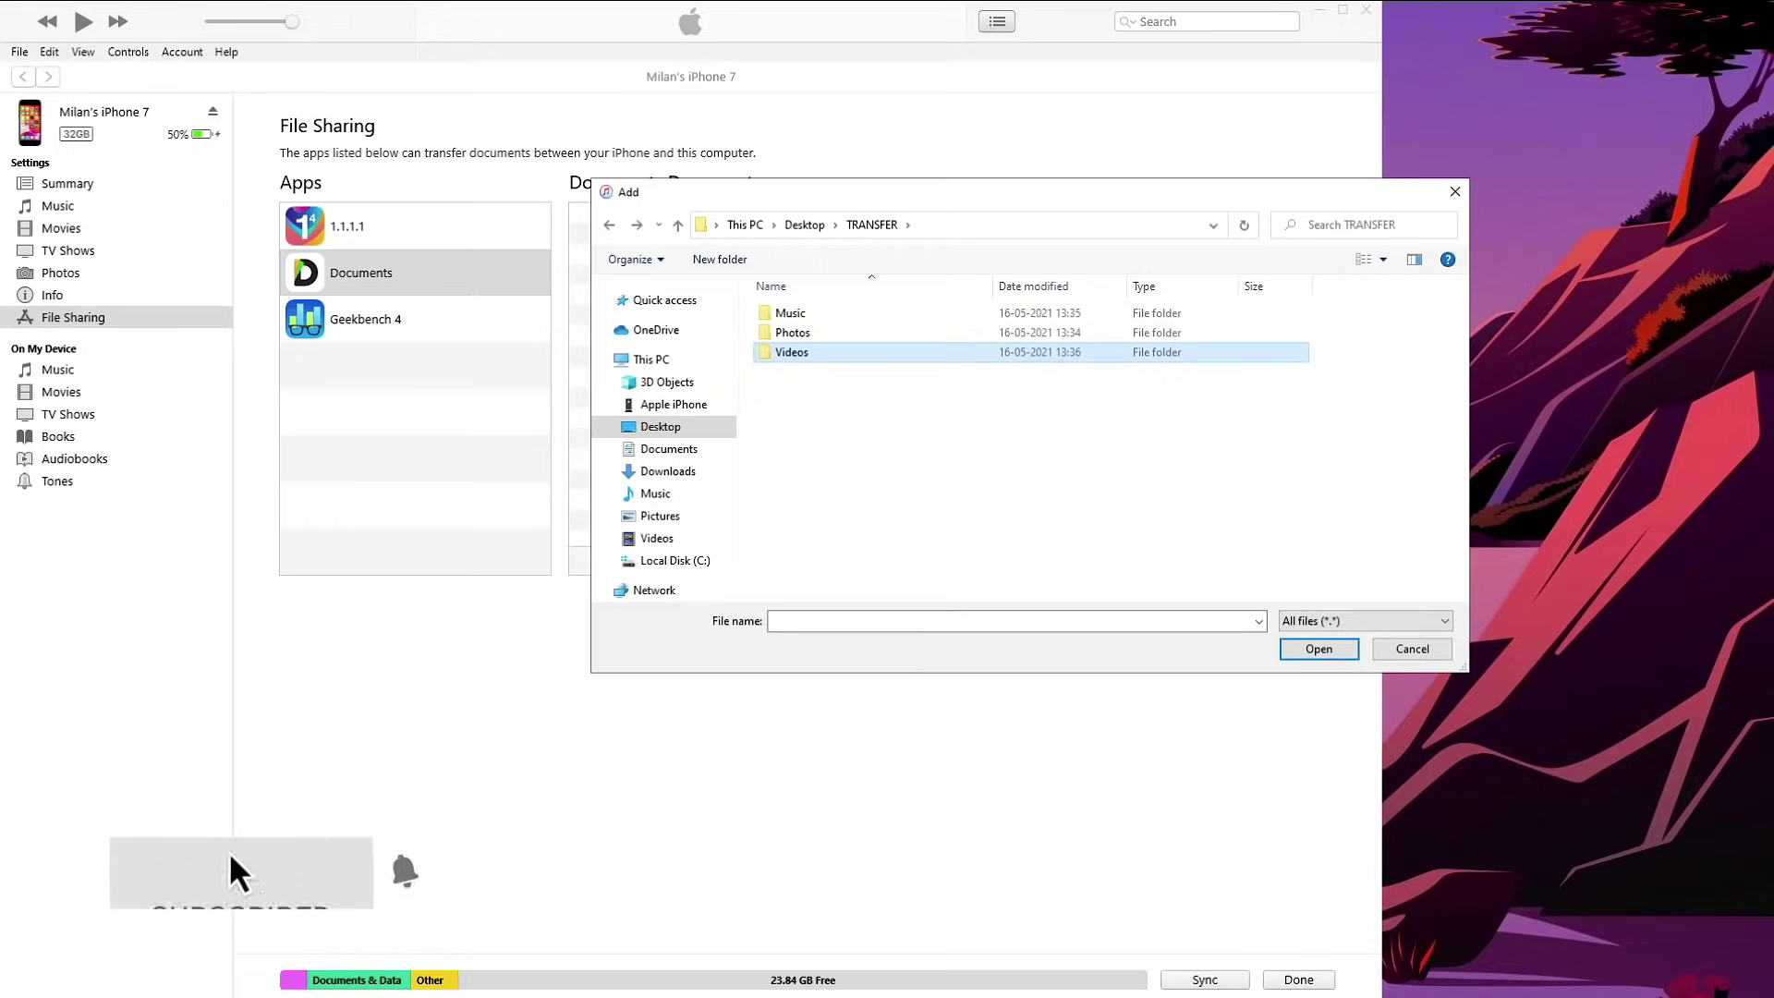
pyautogui.doubleClick(792, 352)
pyautogui.click(799, 352)
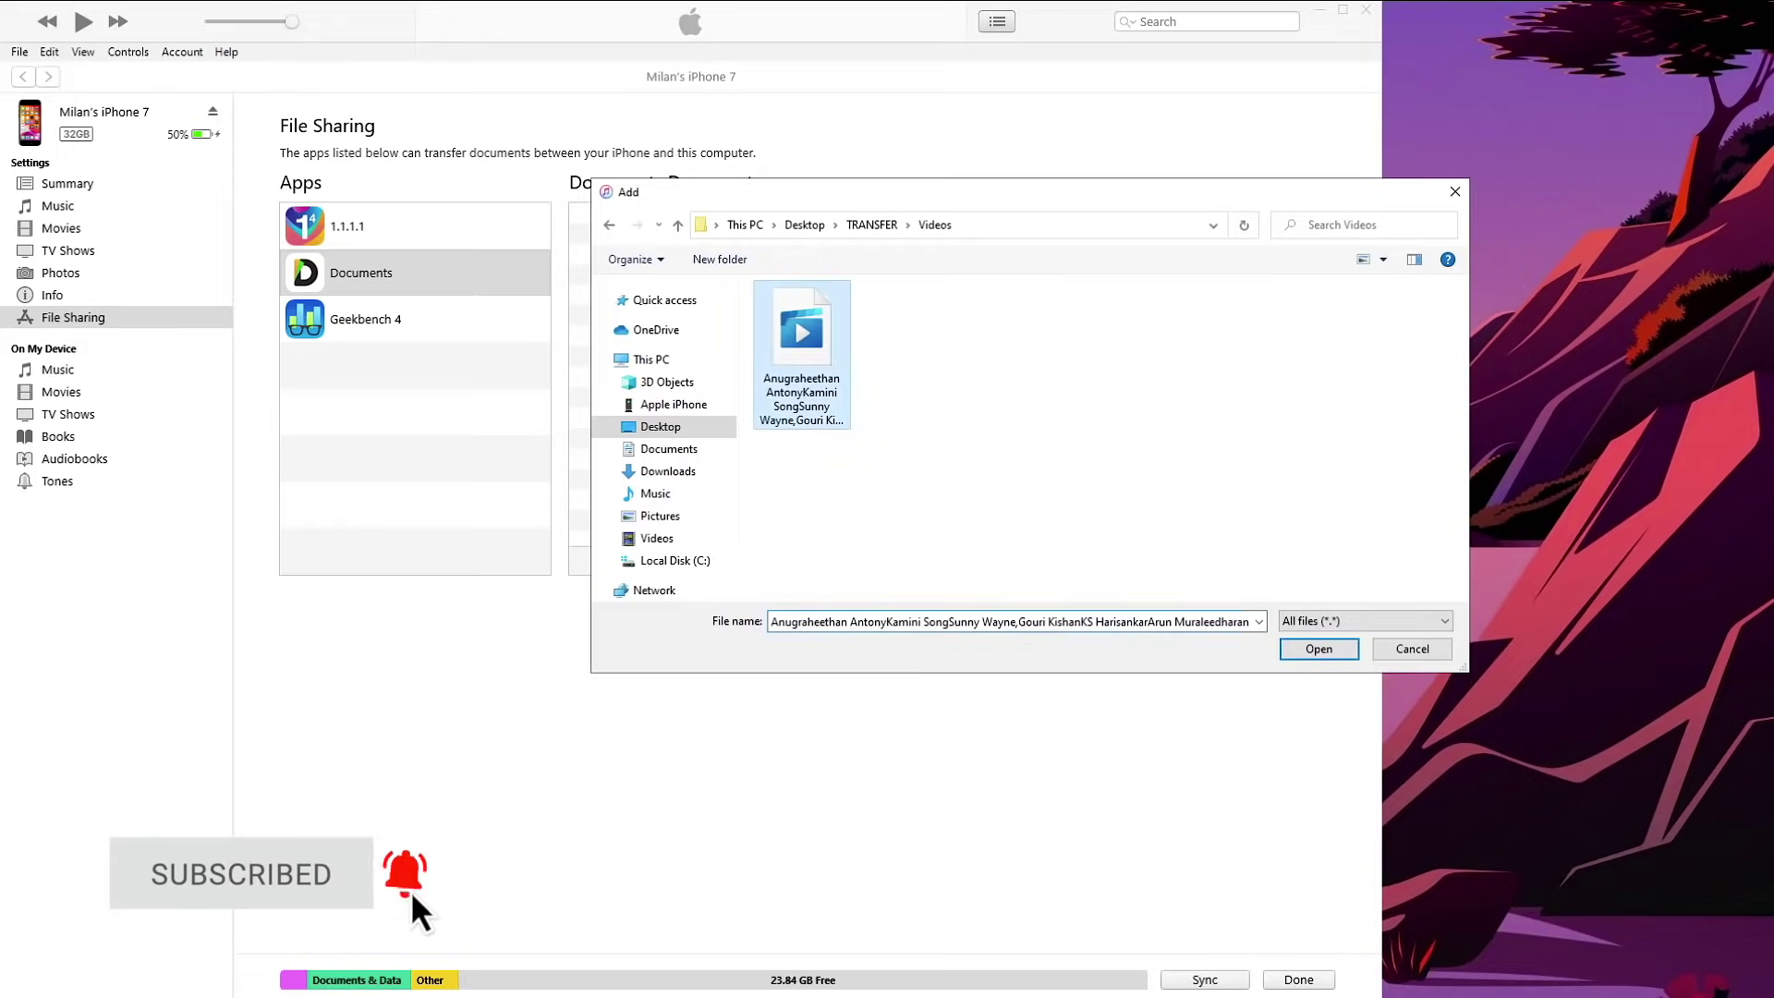
pyautogui.click(1319, 649)
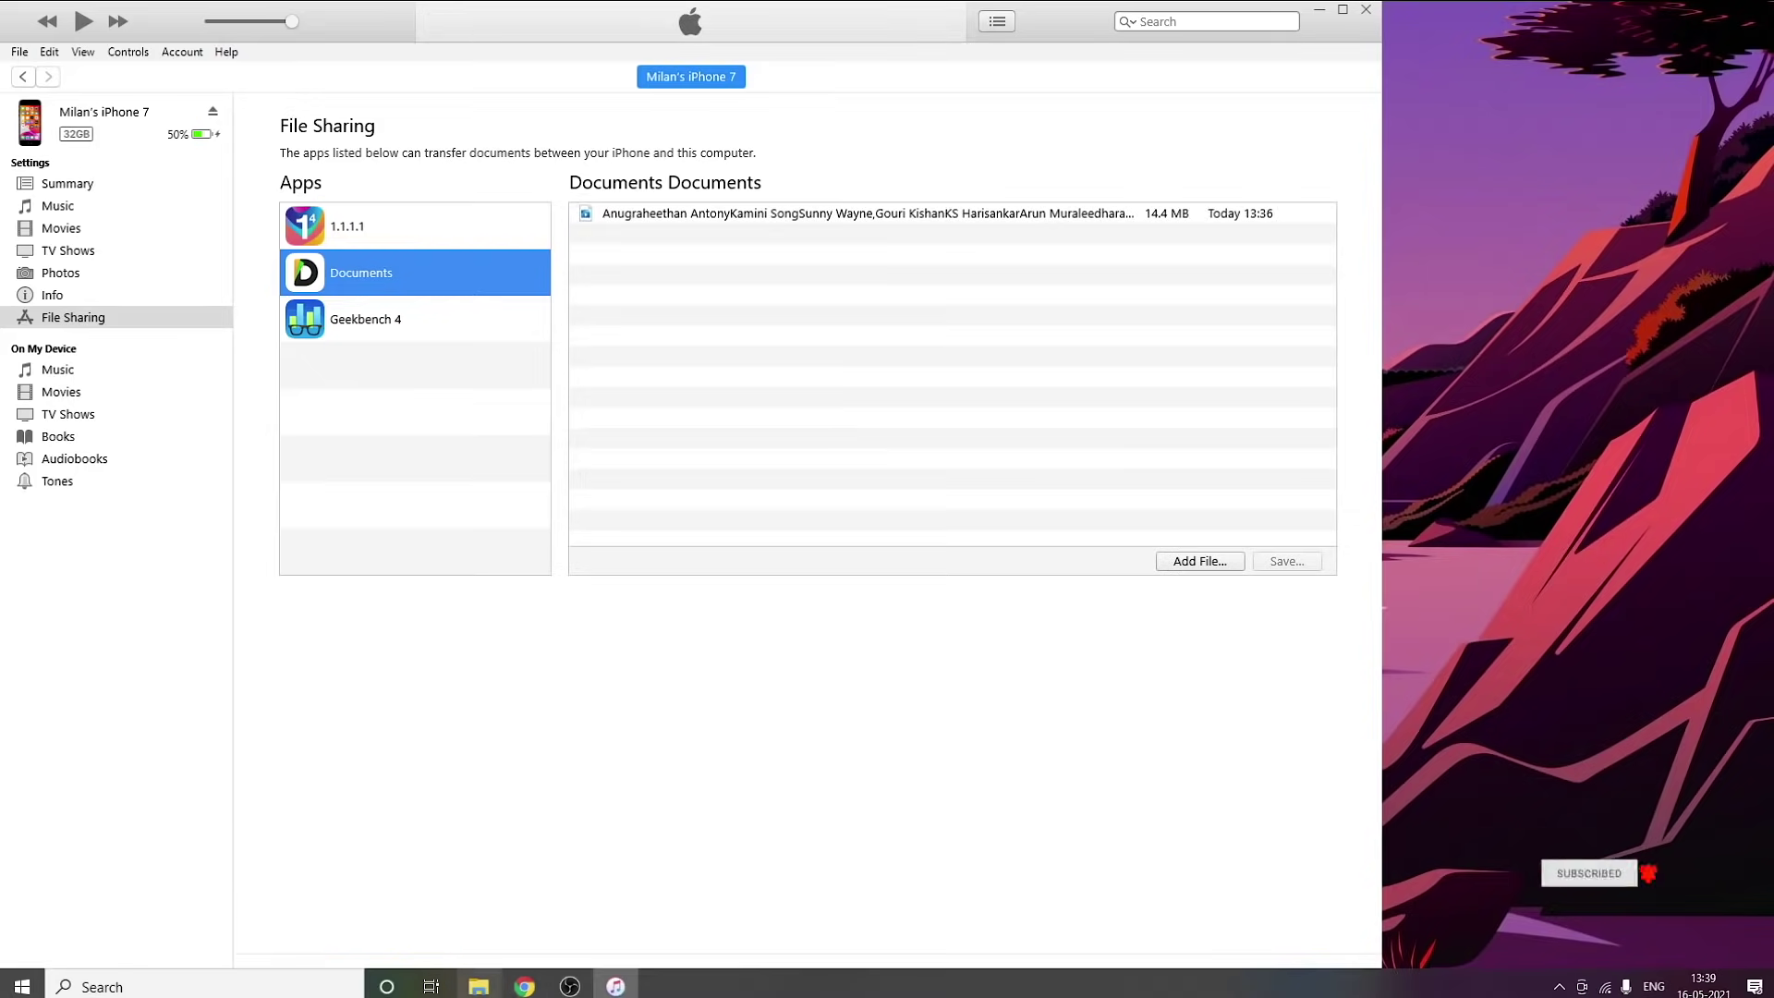
# Copy the Music, Photos and Videos folders from the desktop's TRANSFER folder into the Documents app's shared files, and close the folder window.
pyautogui.click(479, 986)
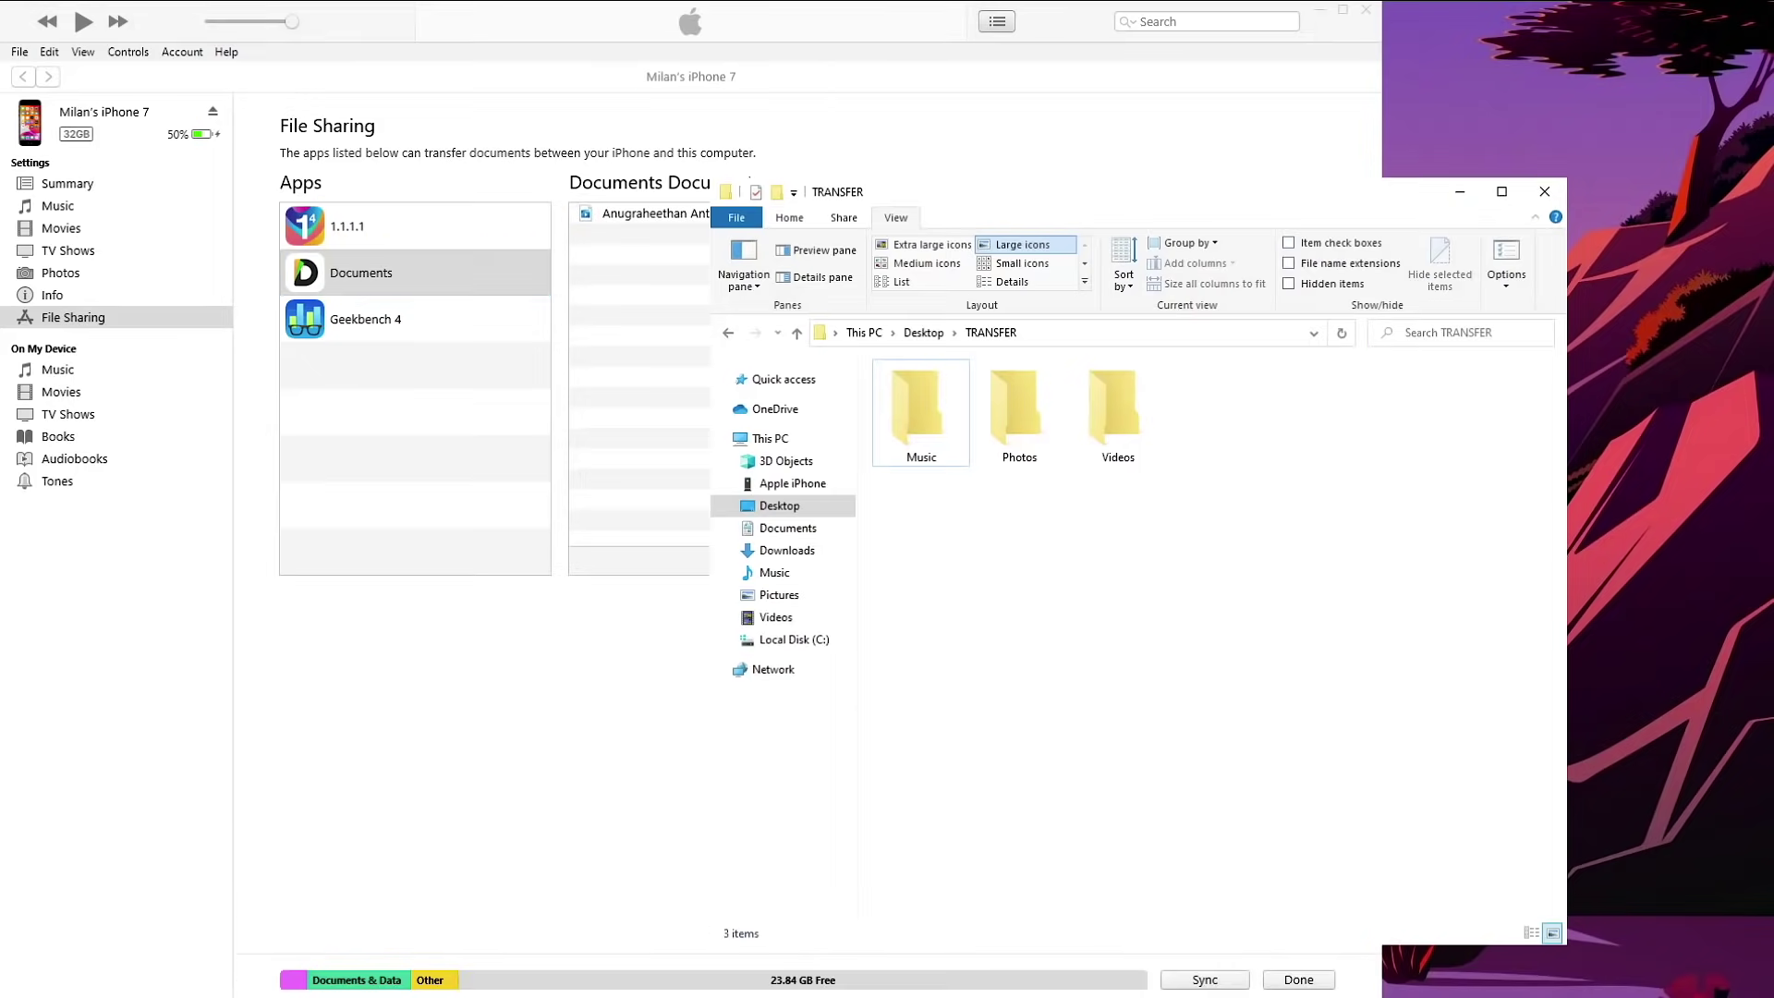
pyautogui.moveTo(1155, 192); pyautogui.dragTo(1444, 170)
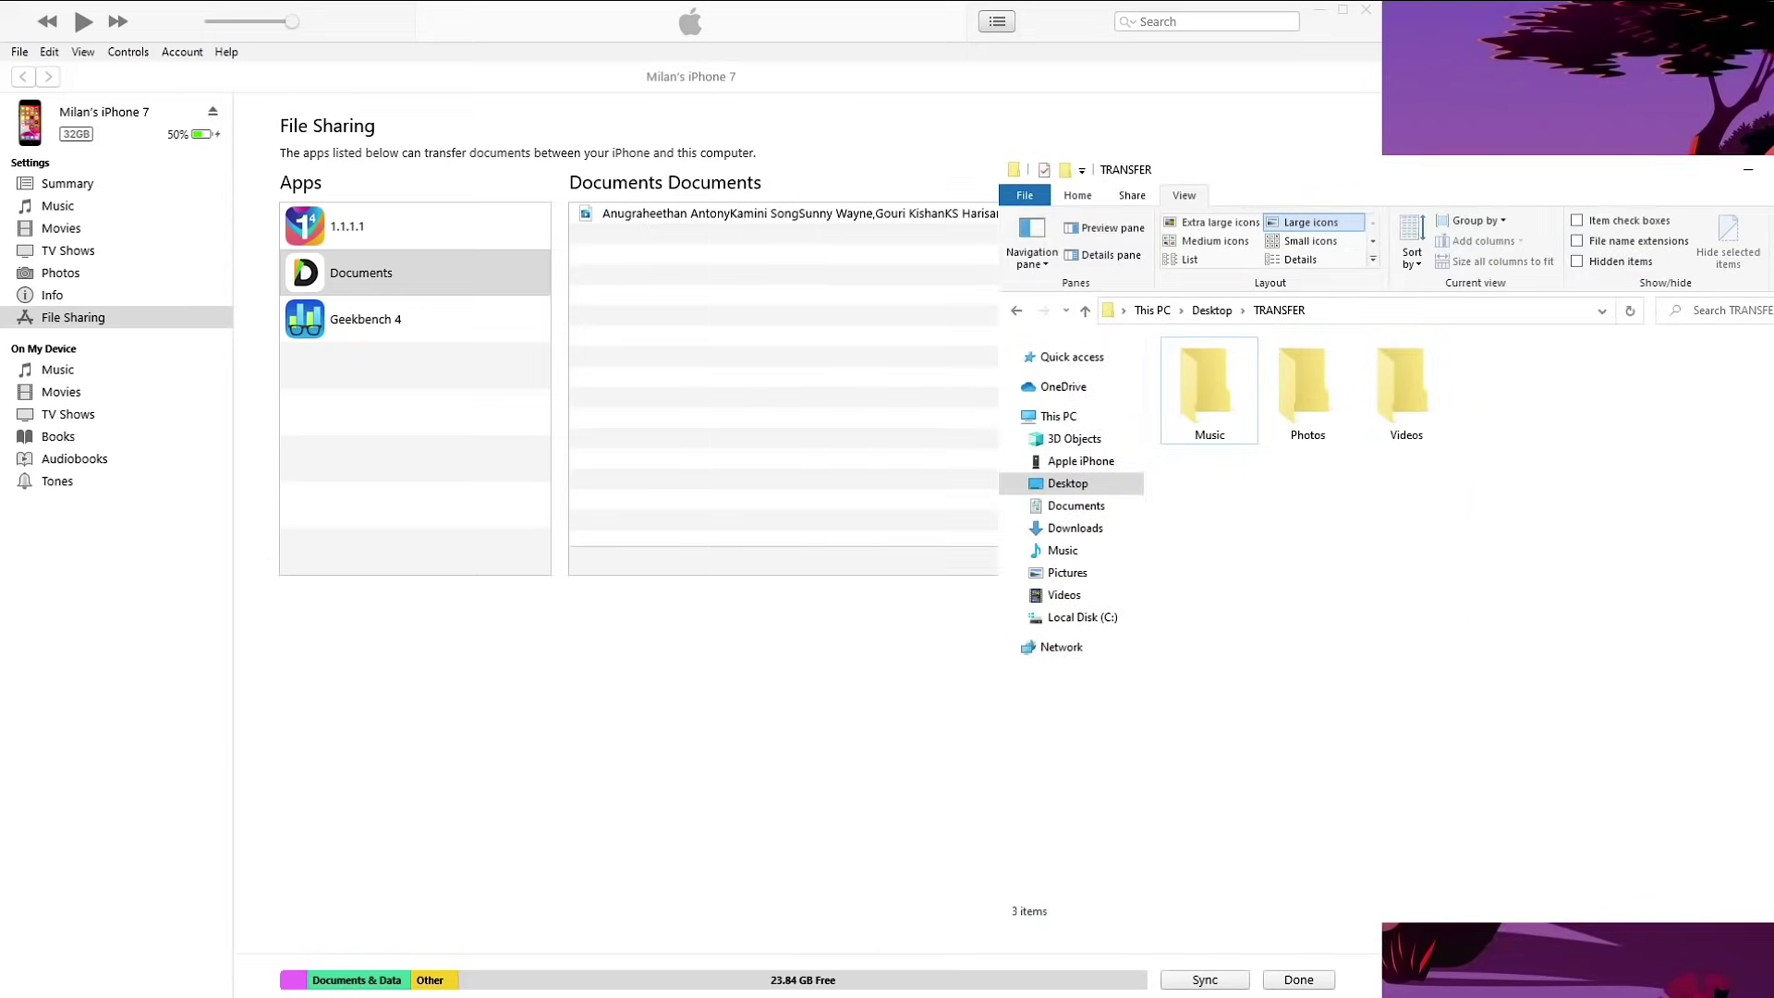
pyautogui.moveTo(1437, 473); pyautogui.dragTo(787, 347)
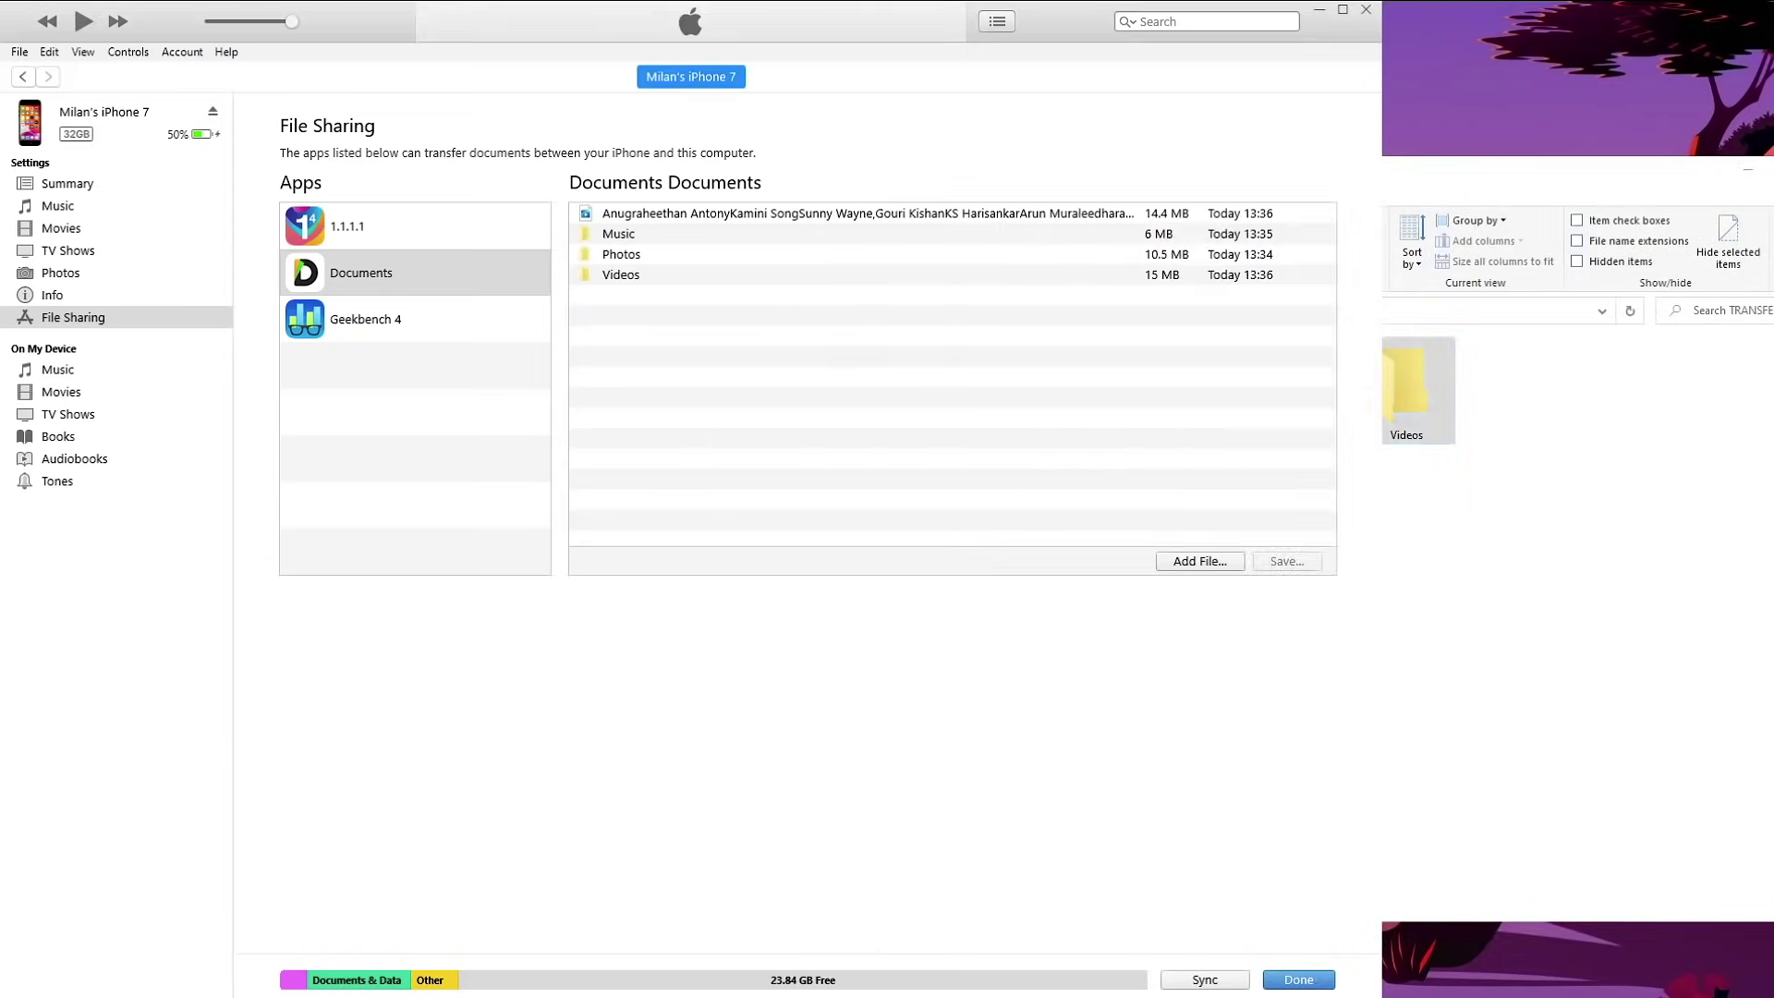
pyautogui.click(794, 214)
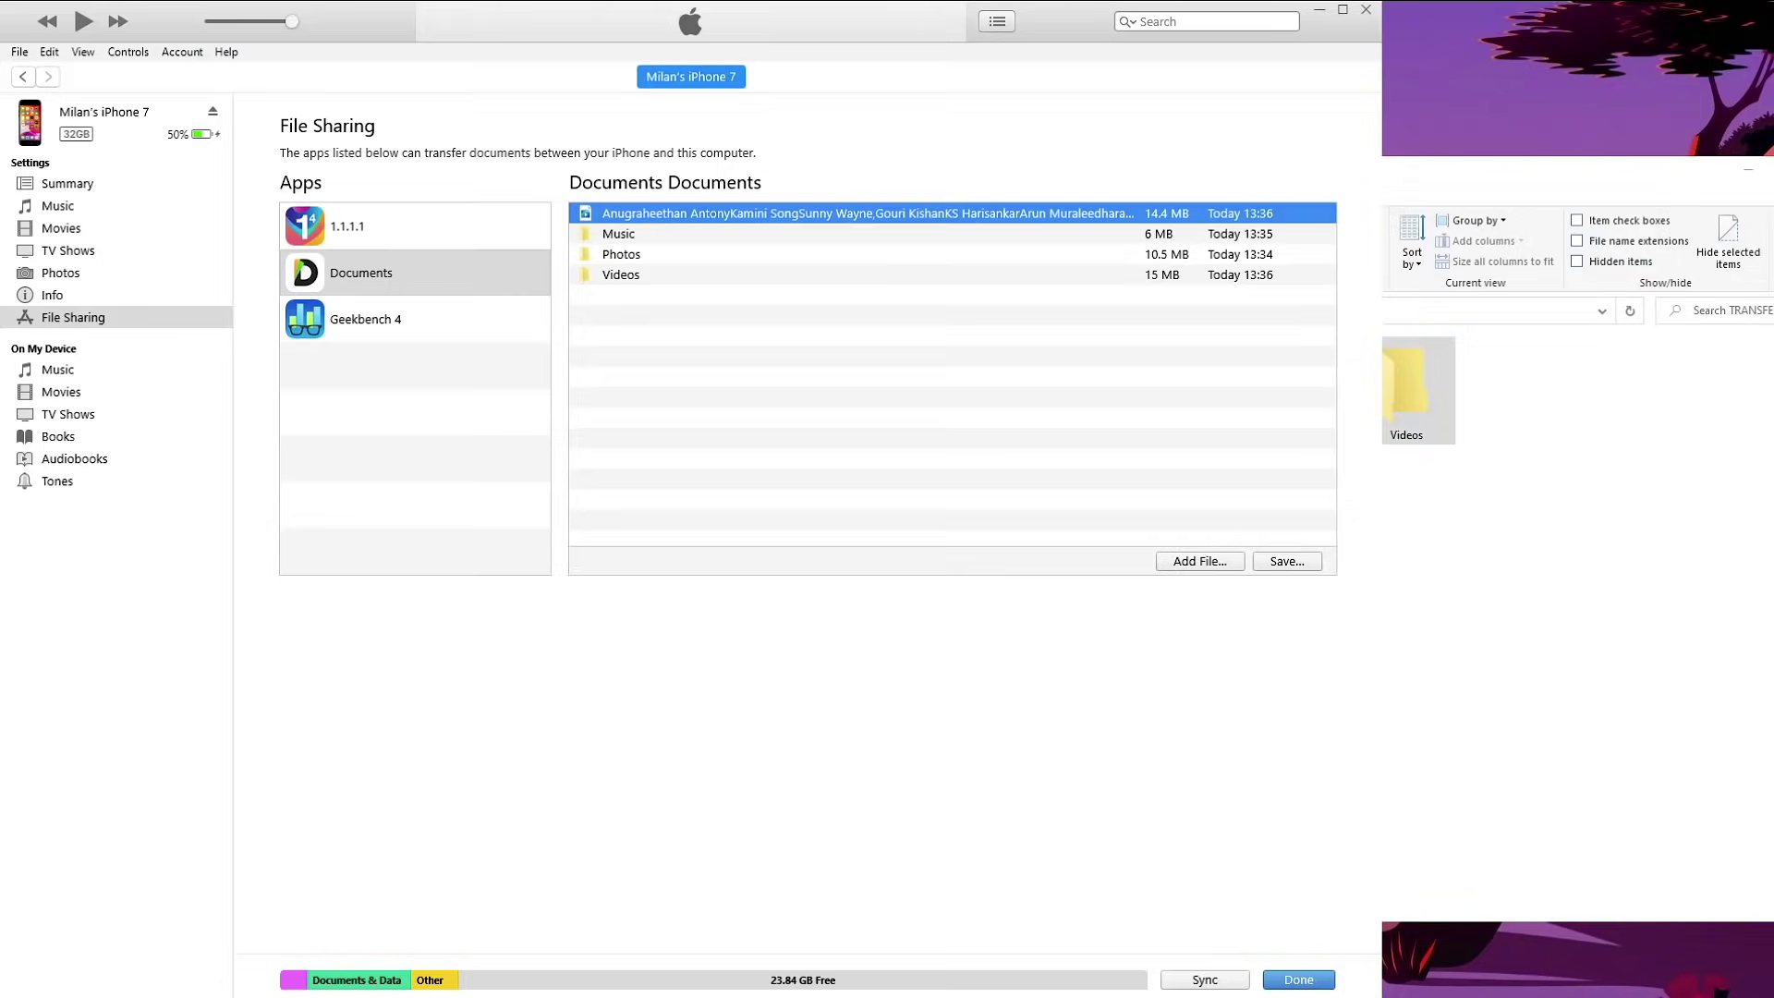
pyautogui.moveTo(1506, 171); pyautogui.dragTo(1315, 155)
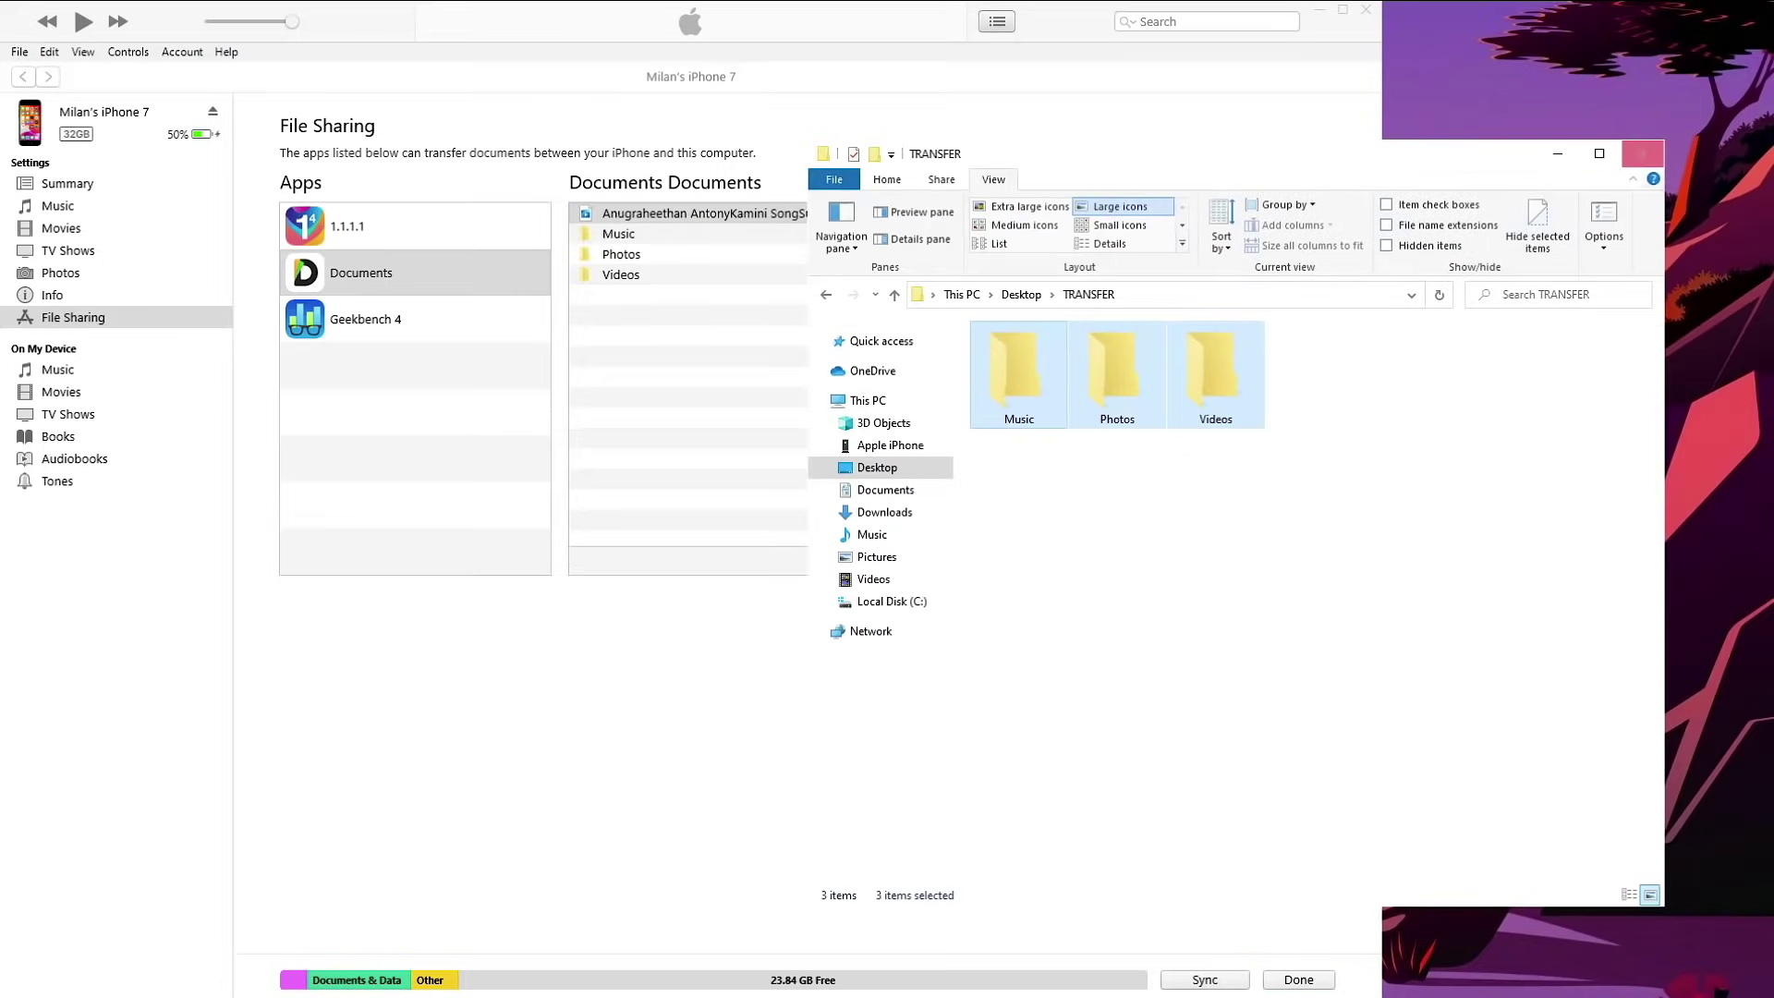
pyautogui.click(1642, 153)
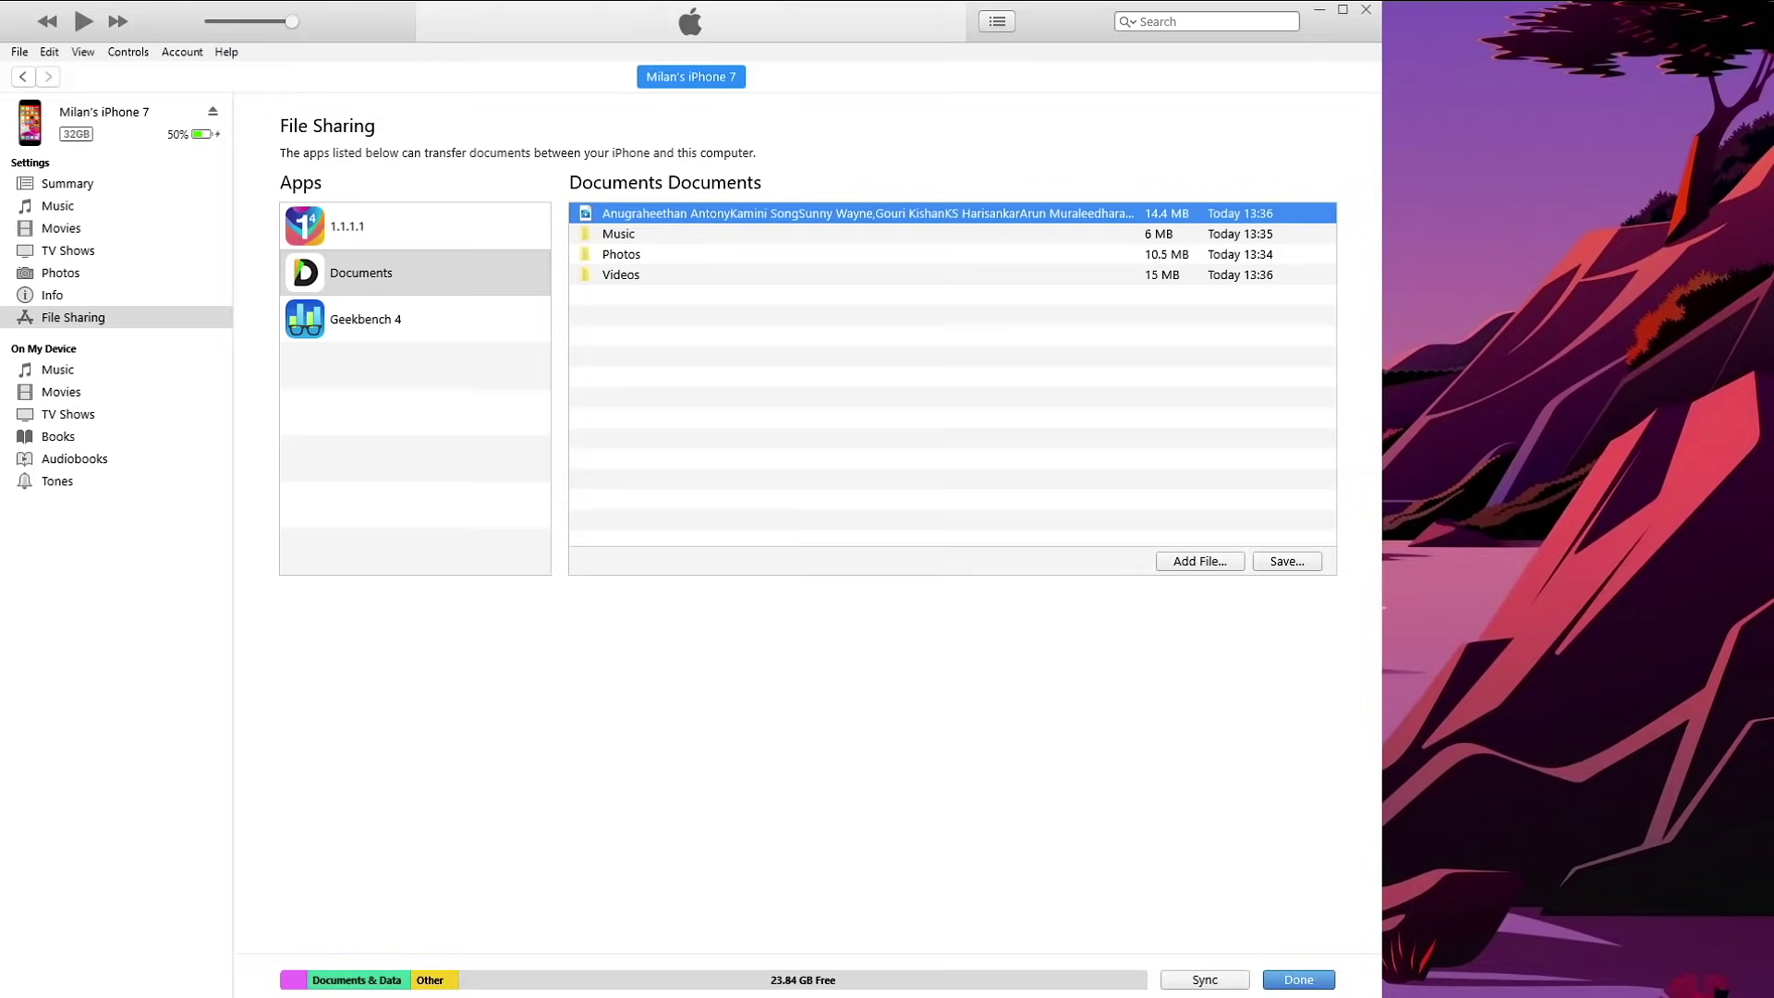
pyautogui.click(415, 273)
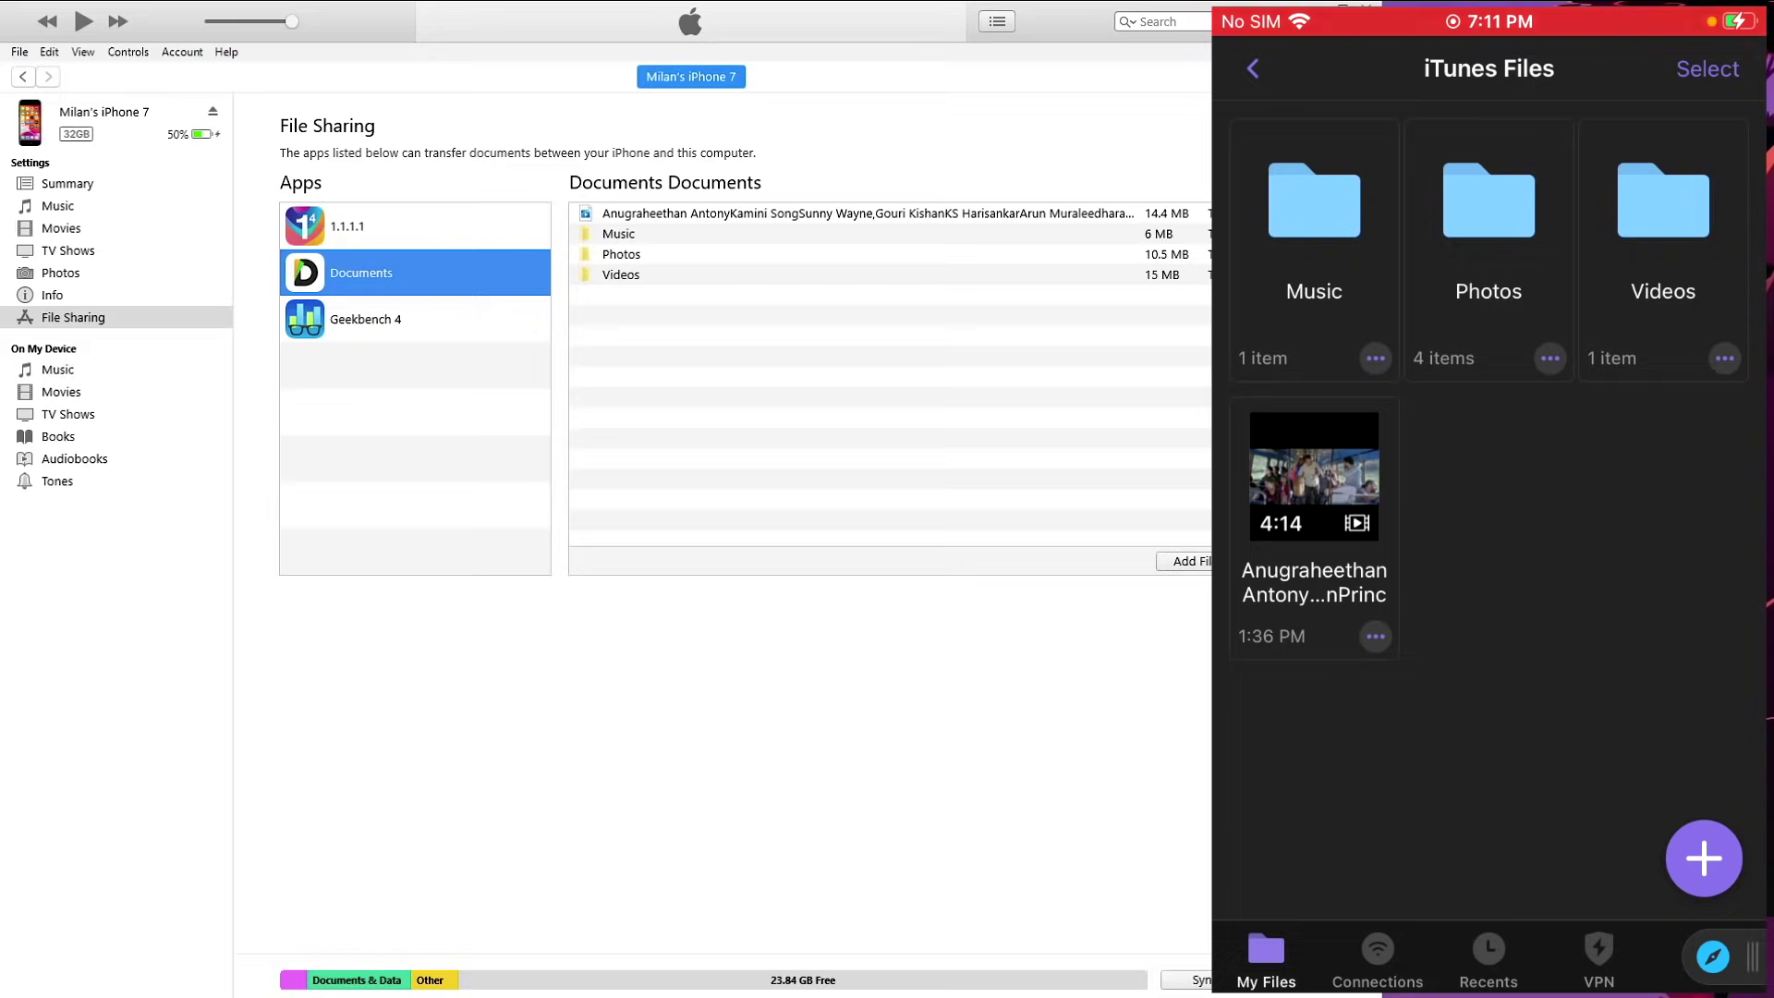
# On the iPhone, move all images from the iTunes Files Photos folder to the Photos library, allowing access to all photos.
pyautogui.click(1488, 203)
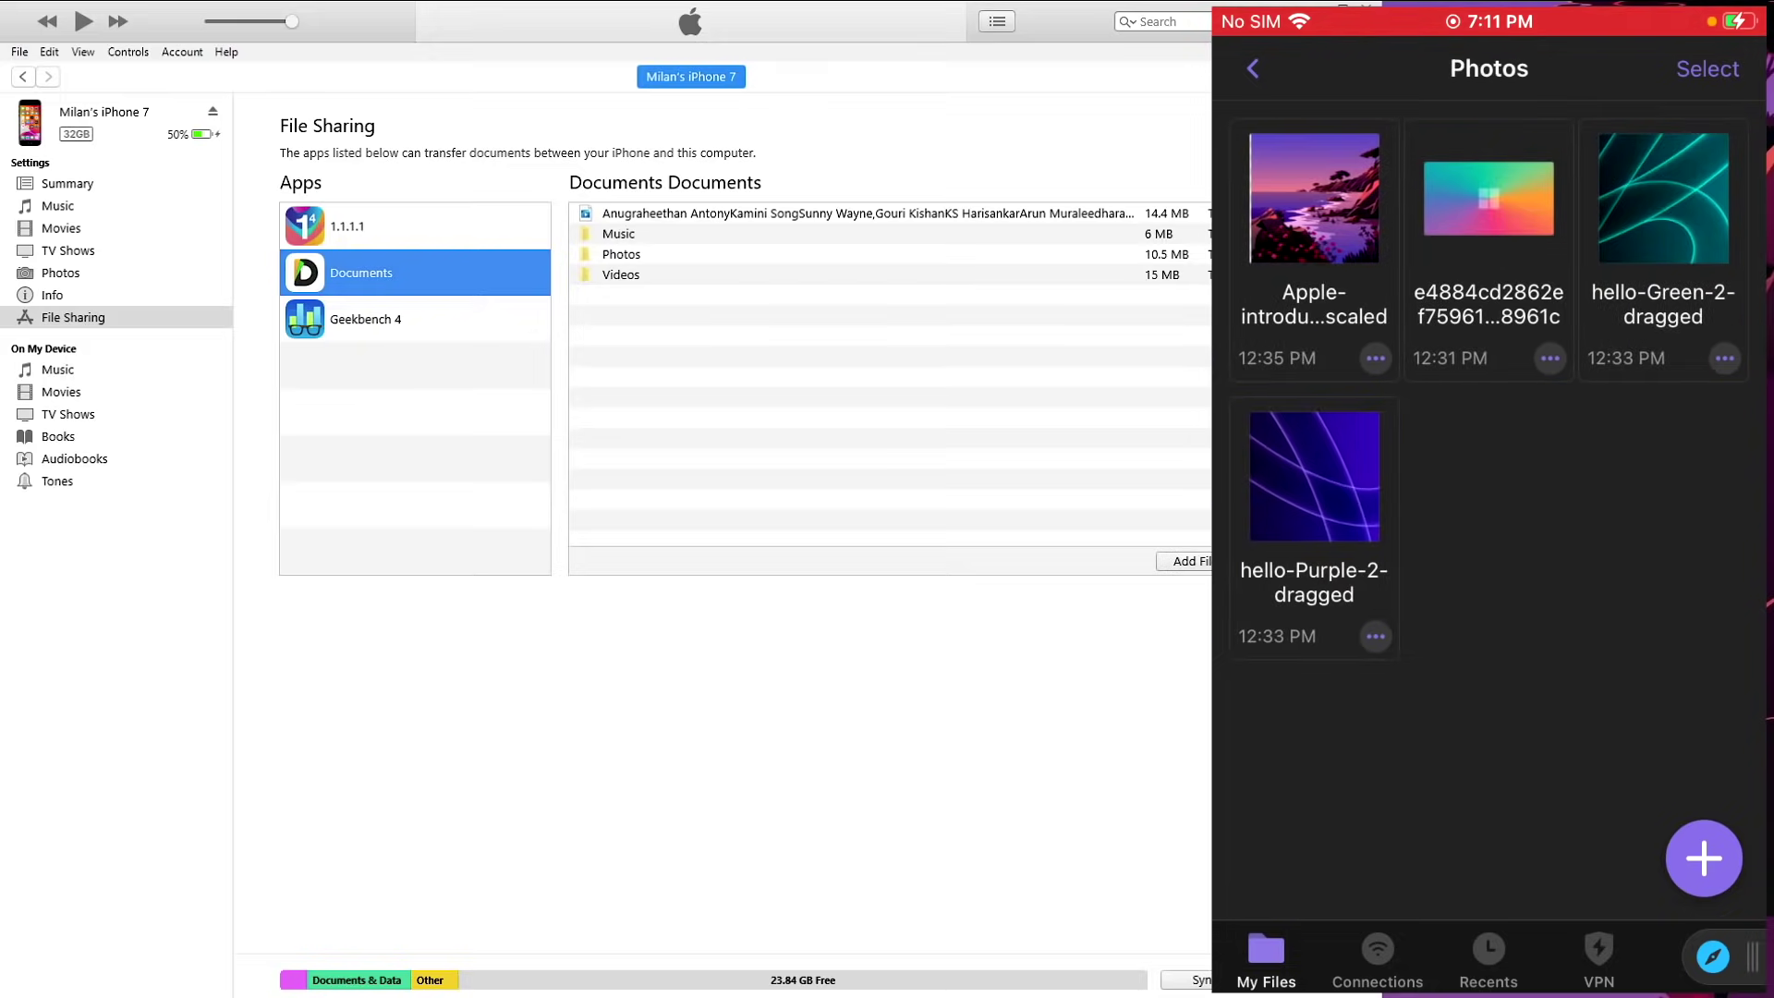
pyautogui.click(1708, 68)
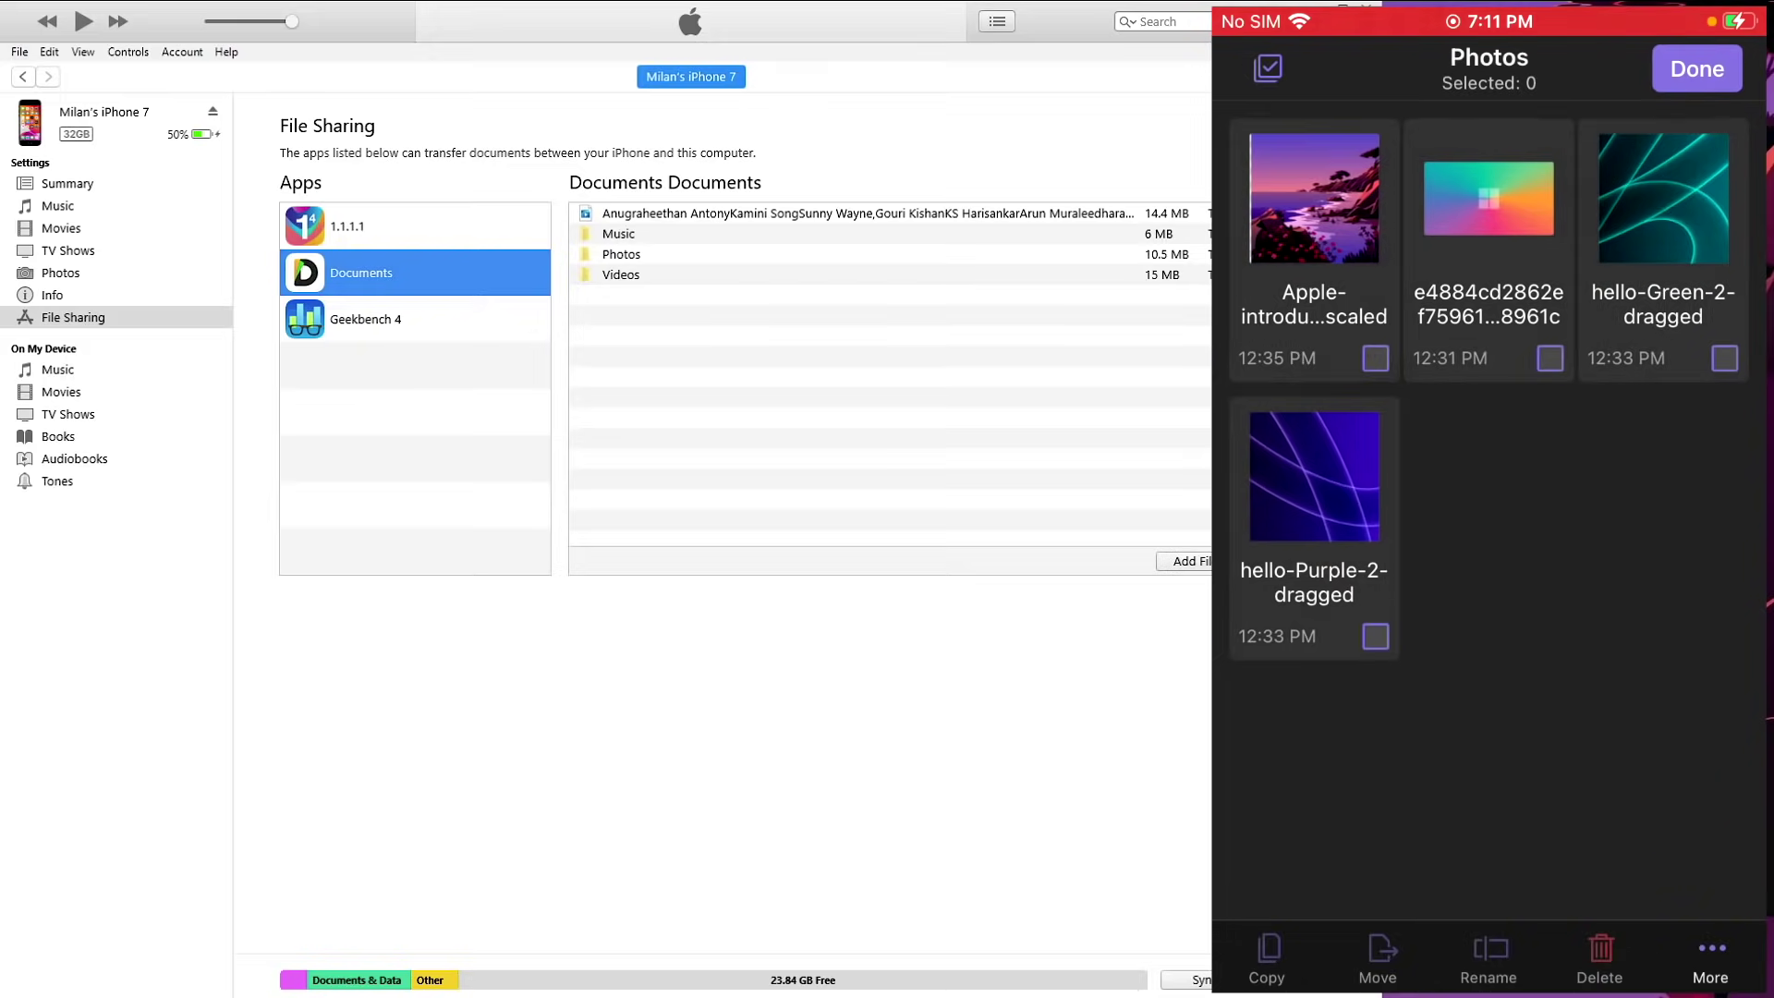
pyautogui.click(1268, 68)
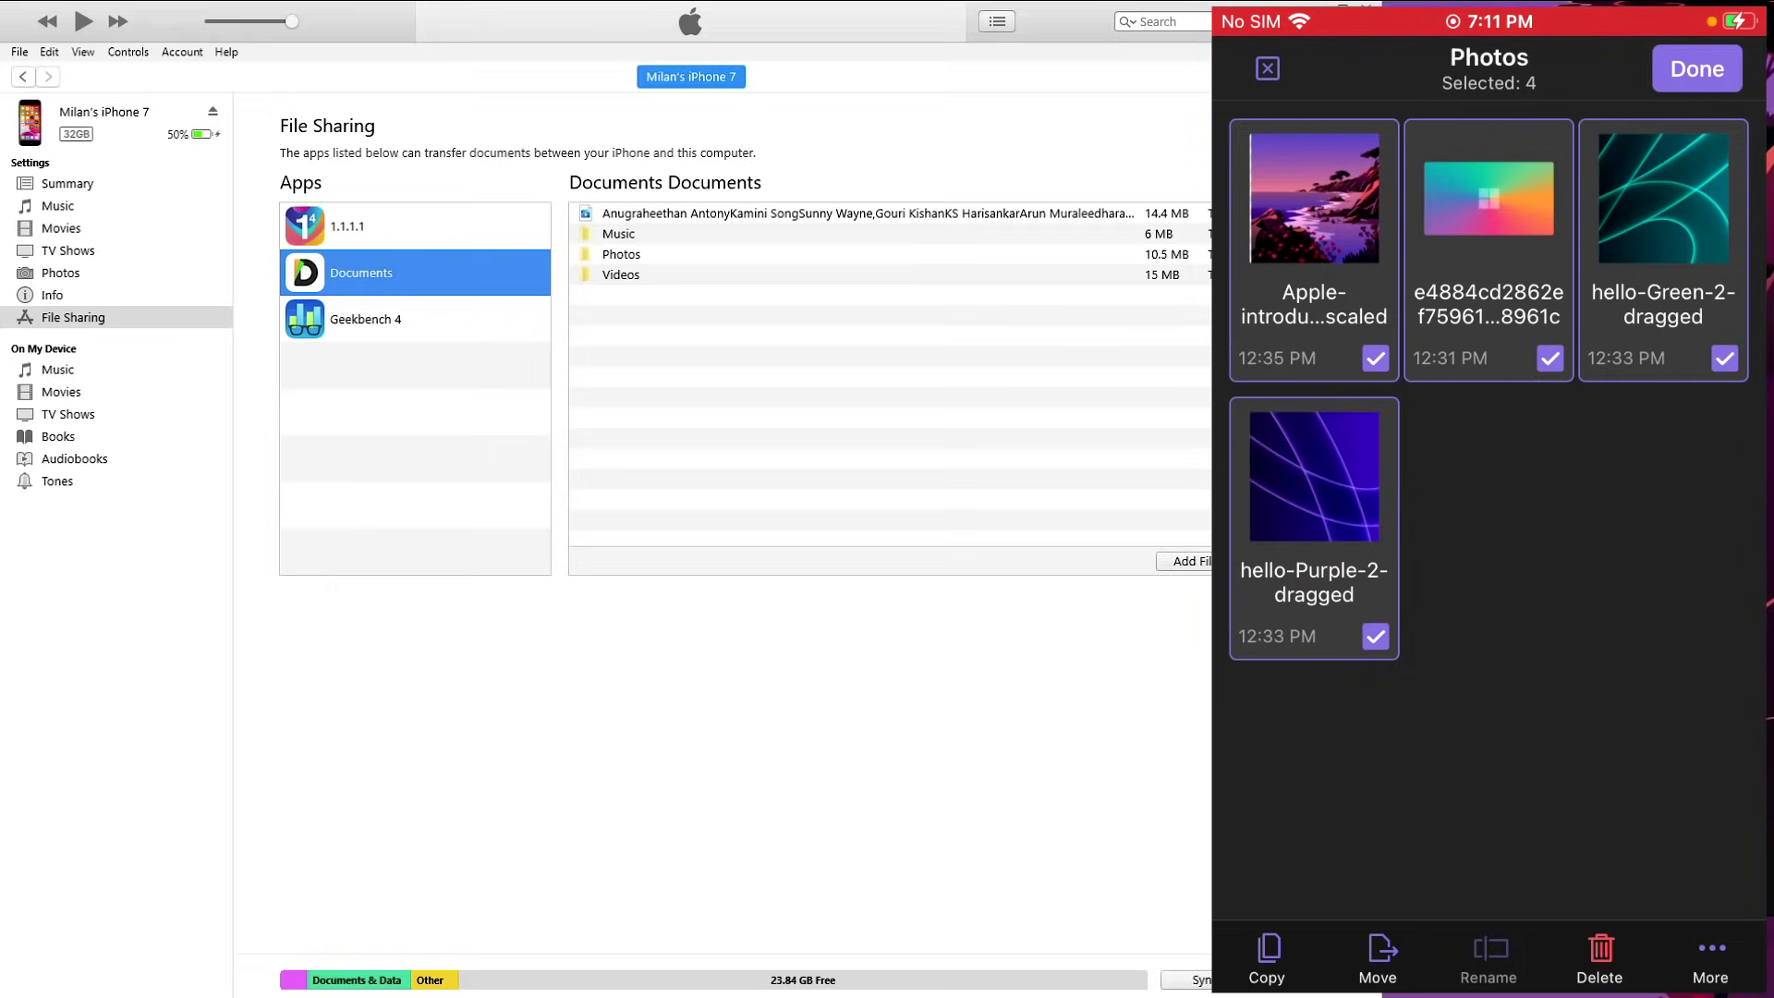
pyautogui.click(1378, 961)
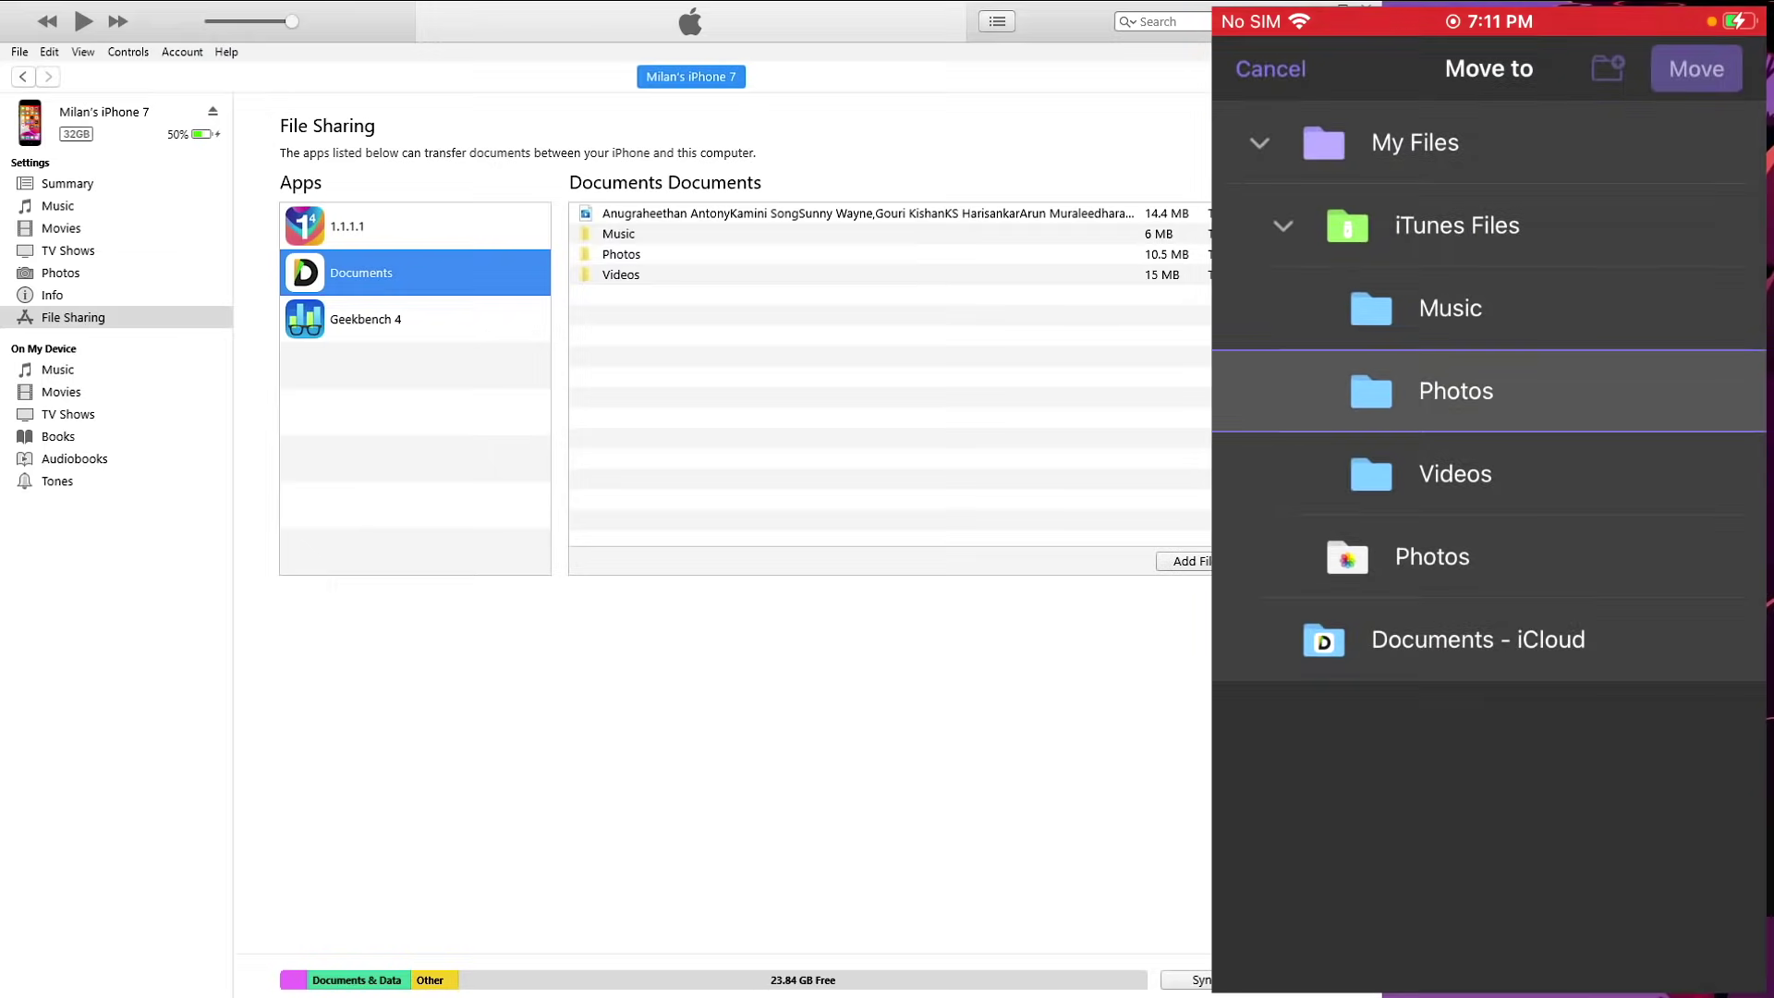
pyautogui.click(1432, 558)
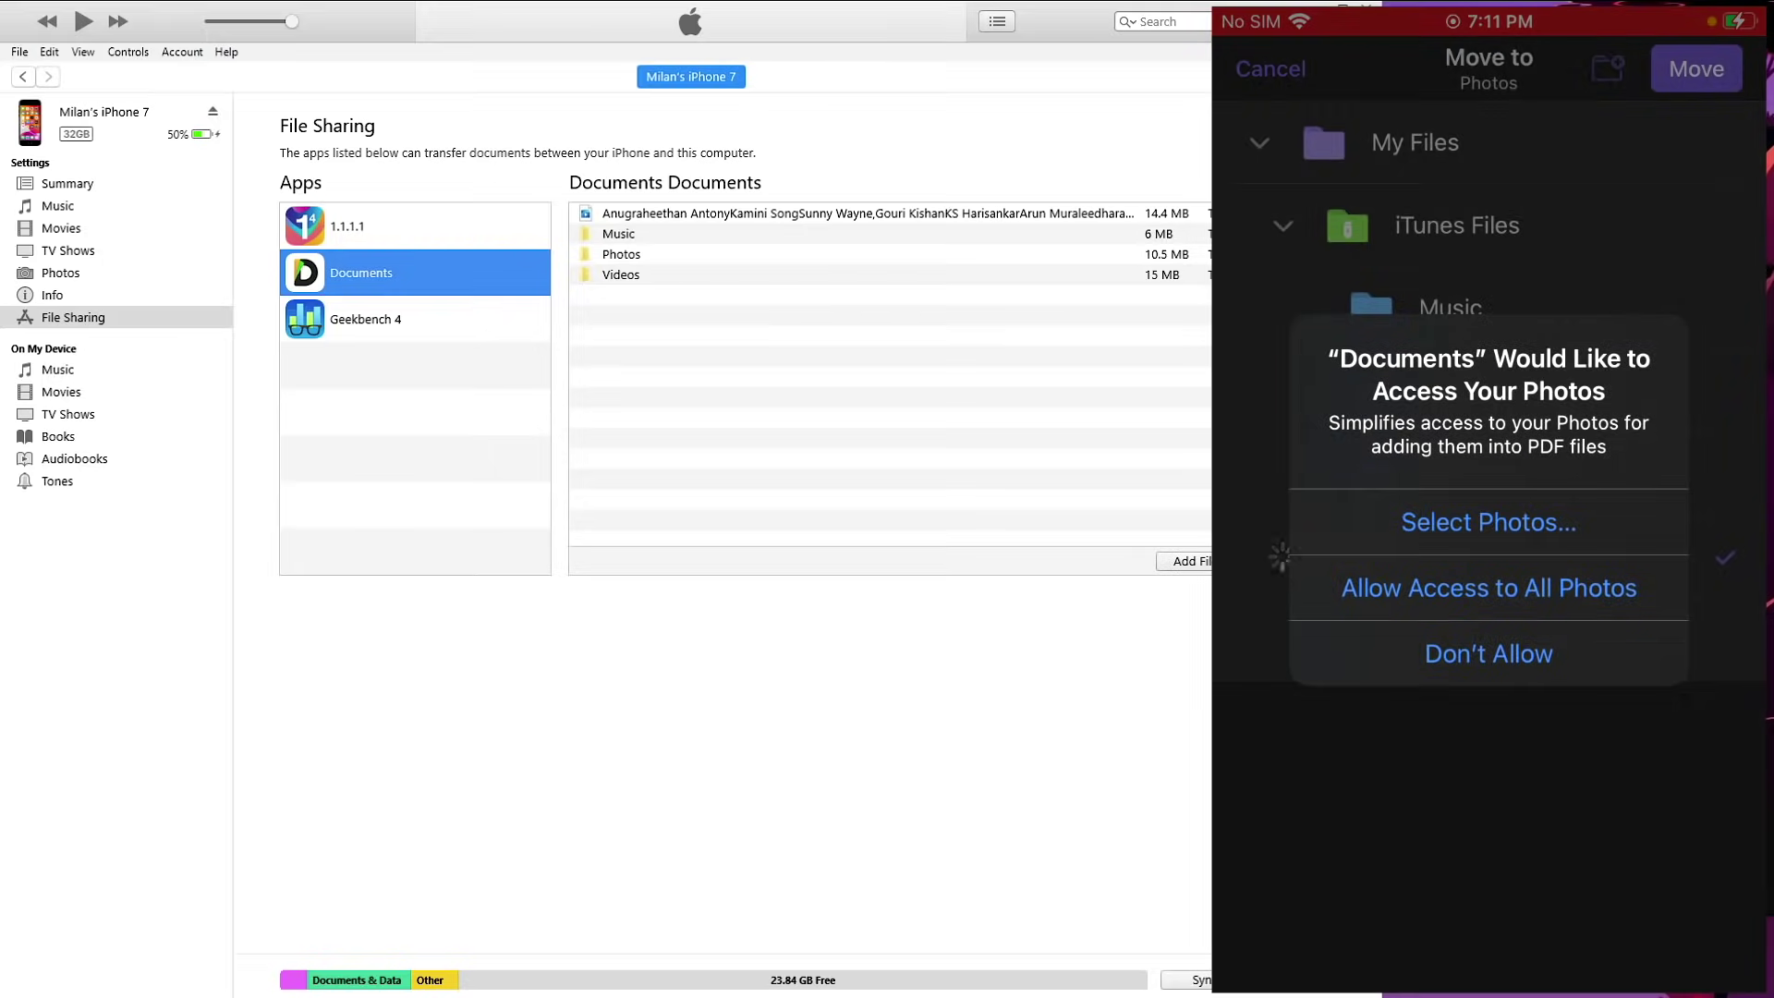
pyautogui.click(1488, 588)
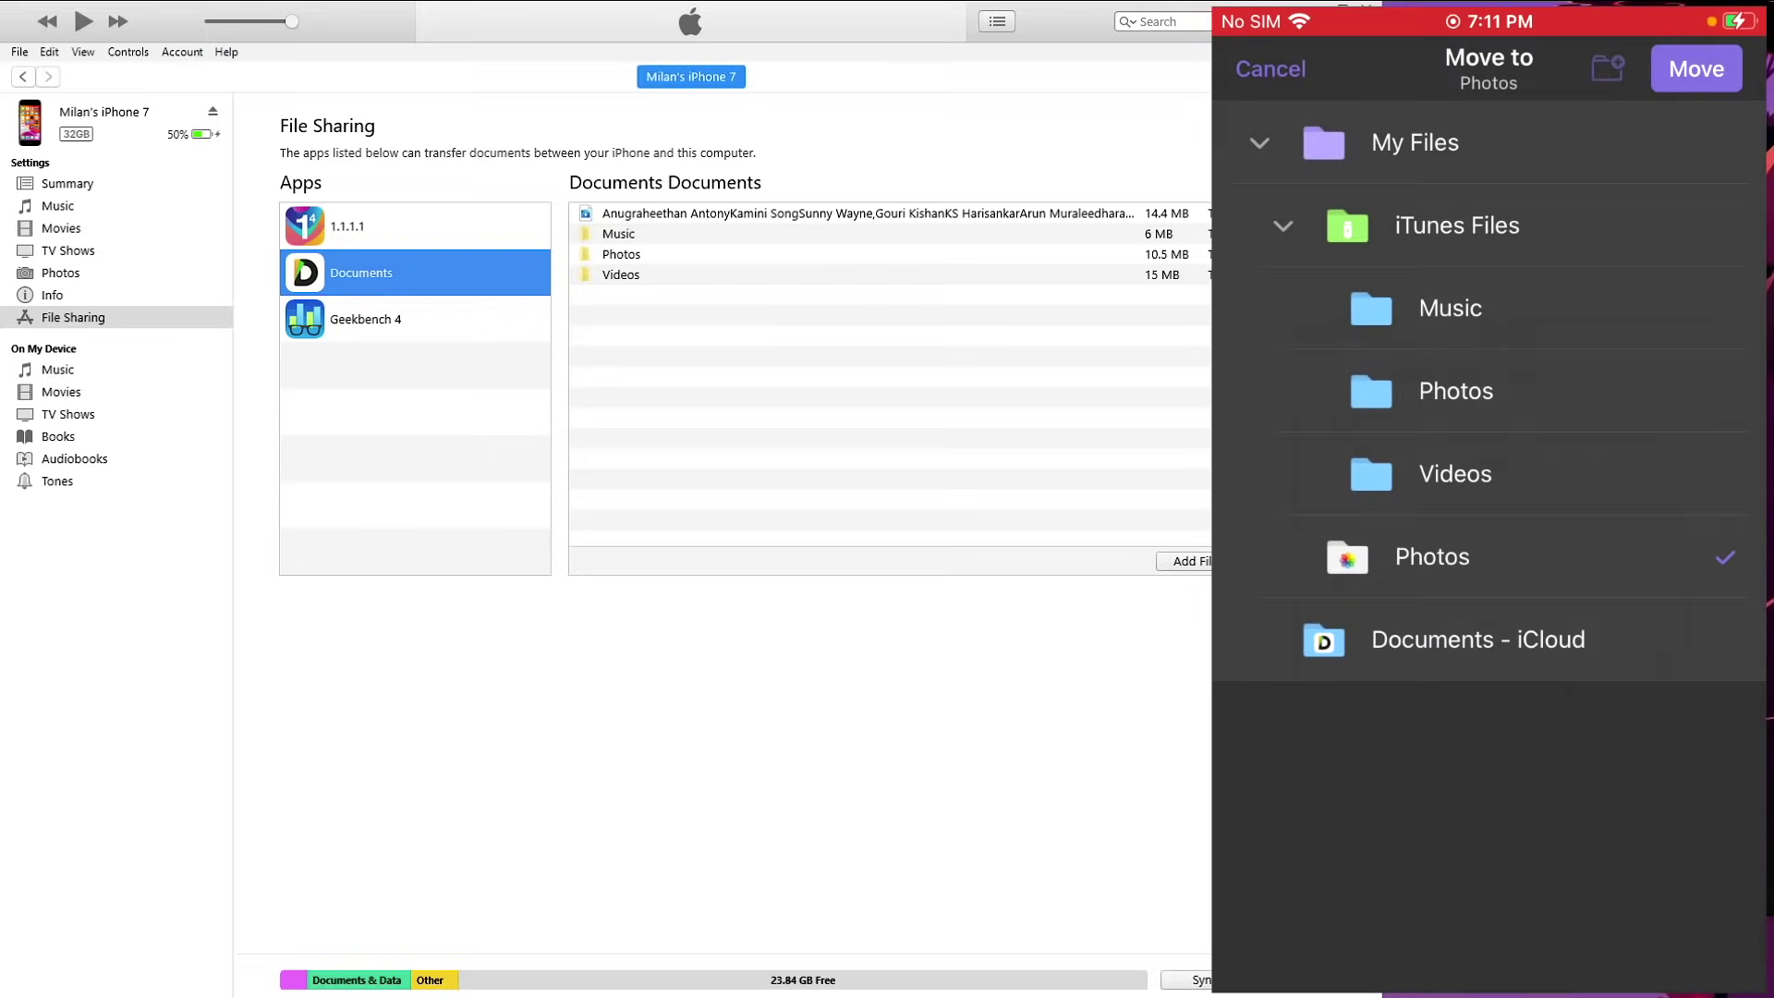
pyautogui.click(1697, 68)
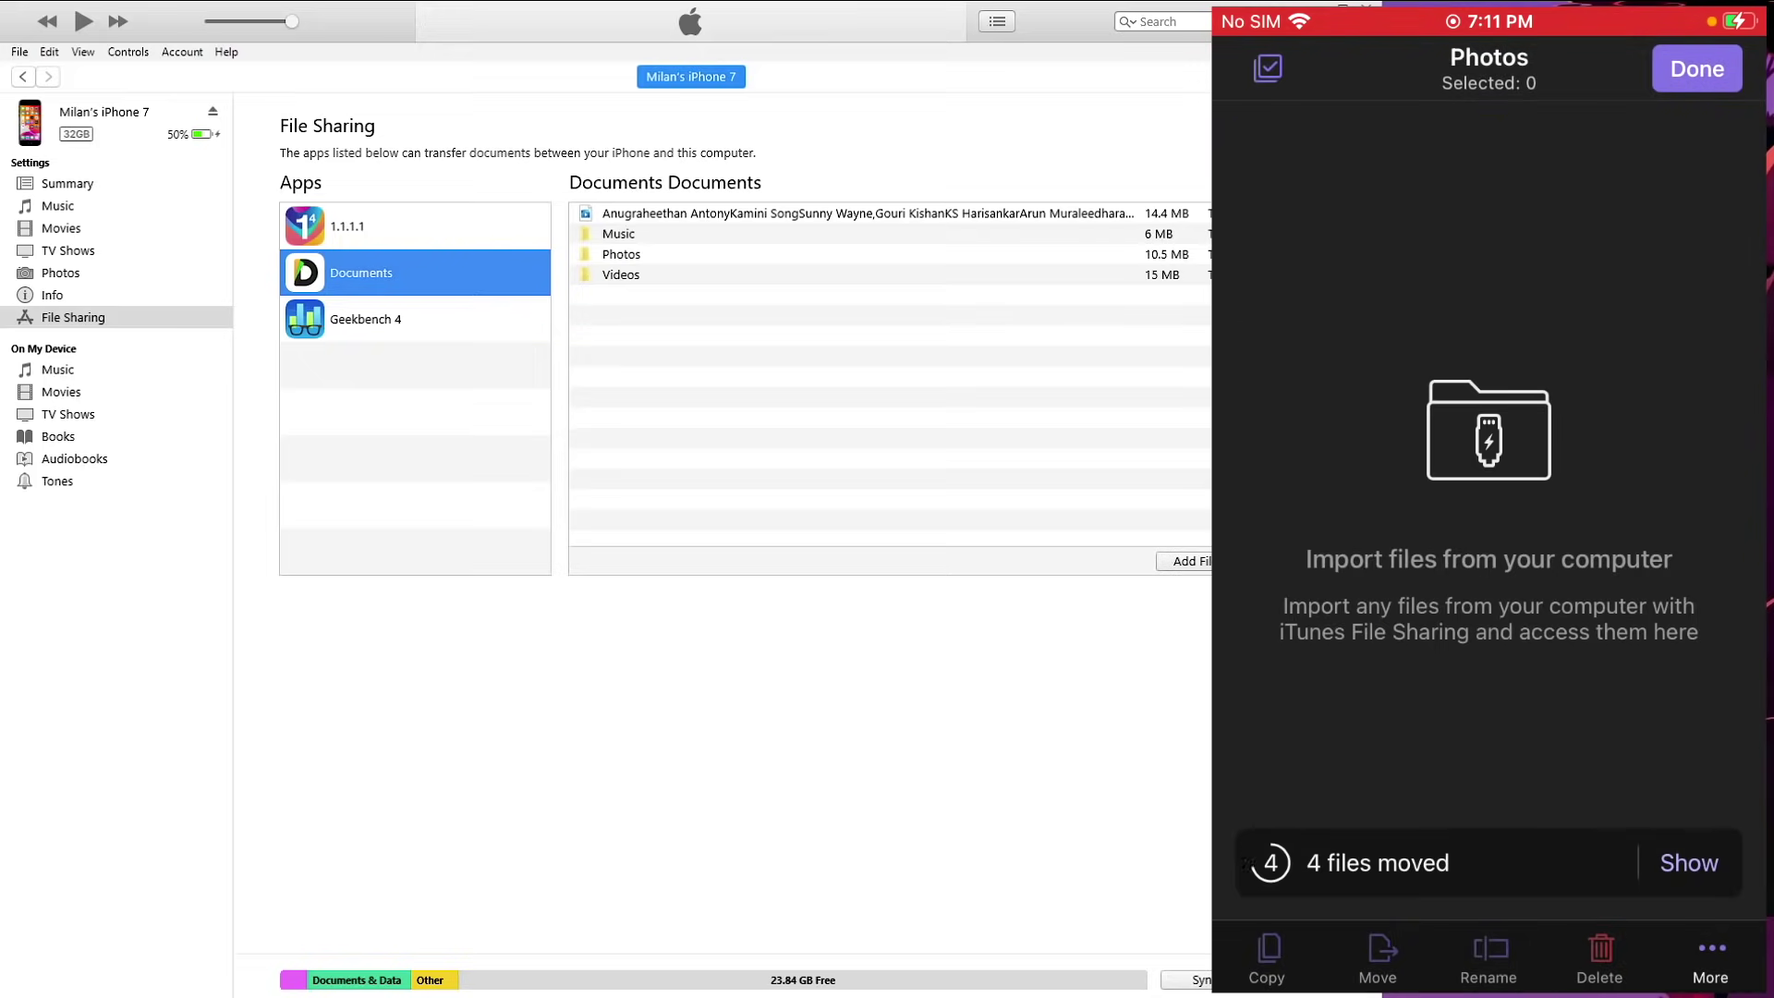
pyautogui.press('Home')
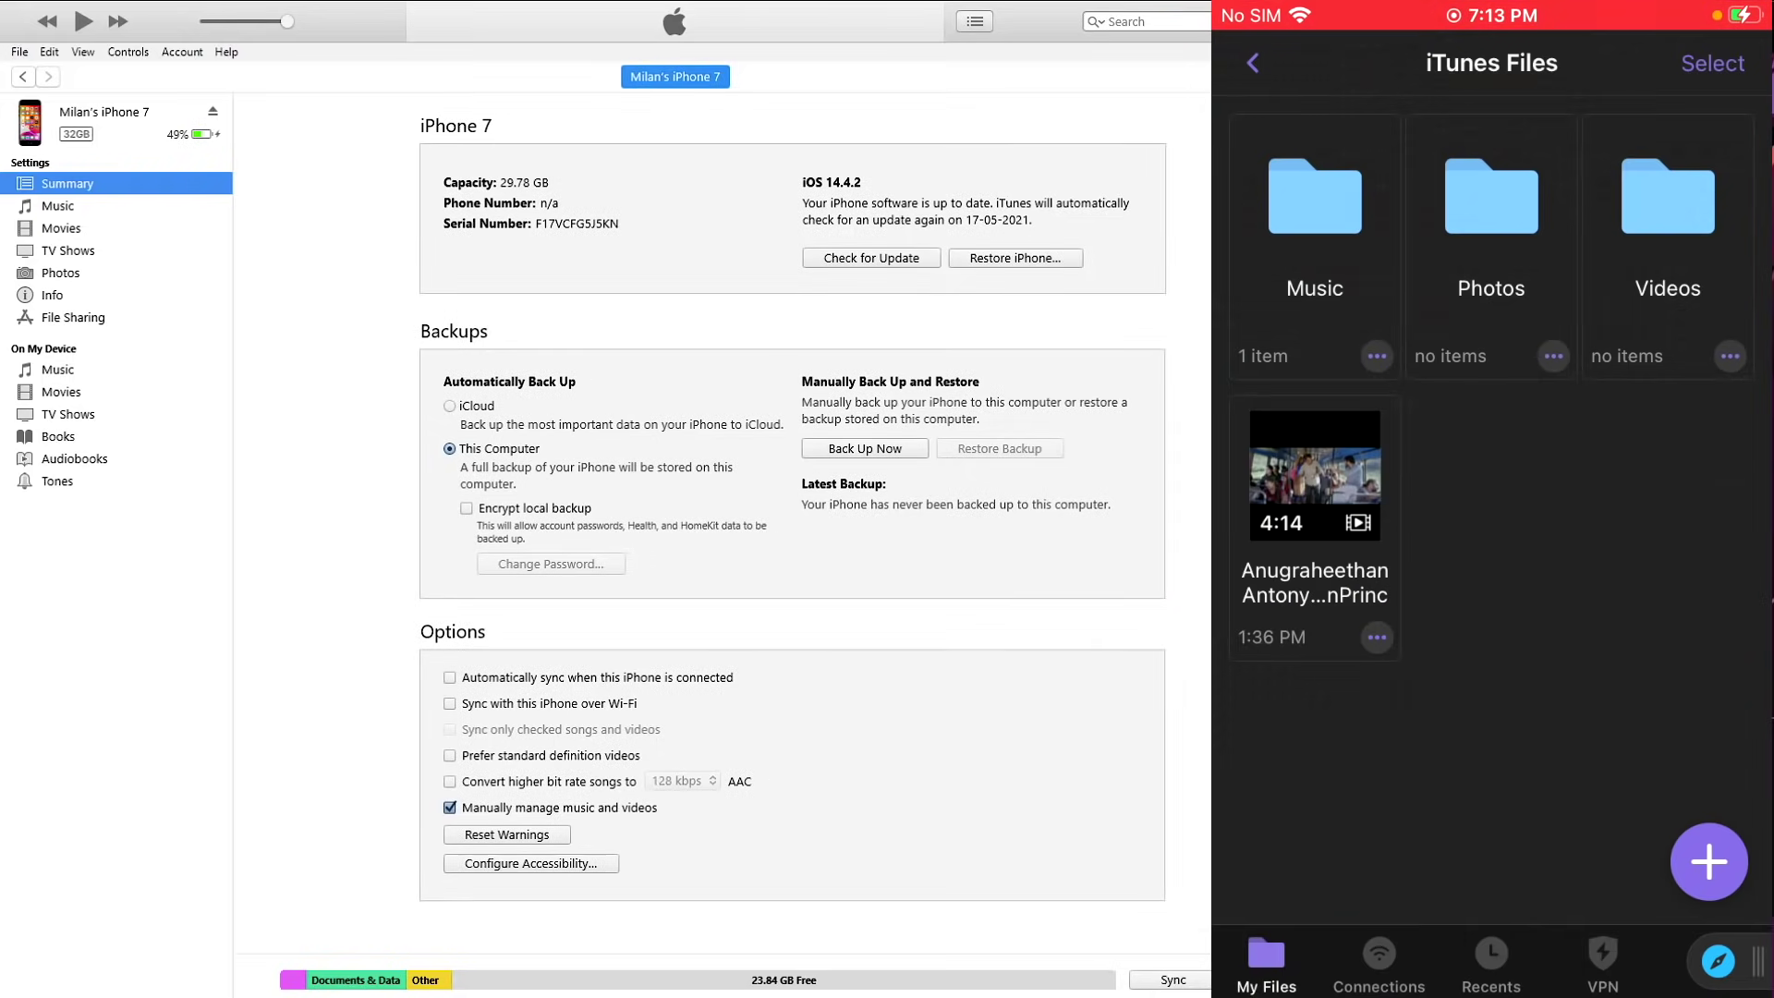
# Open the Music folder within iTunes Files on the iPhone.
pyautogui.click(1315, 247)
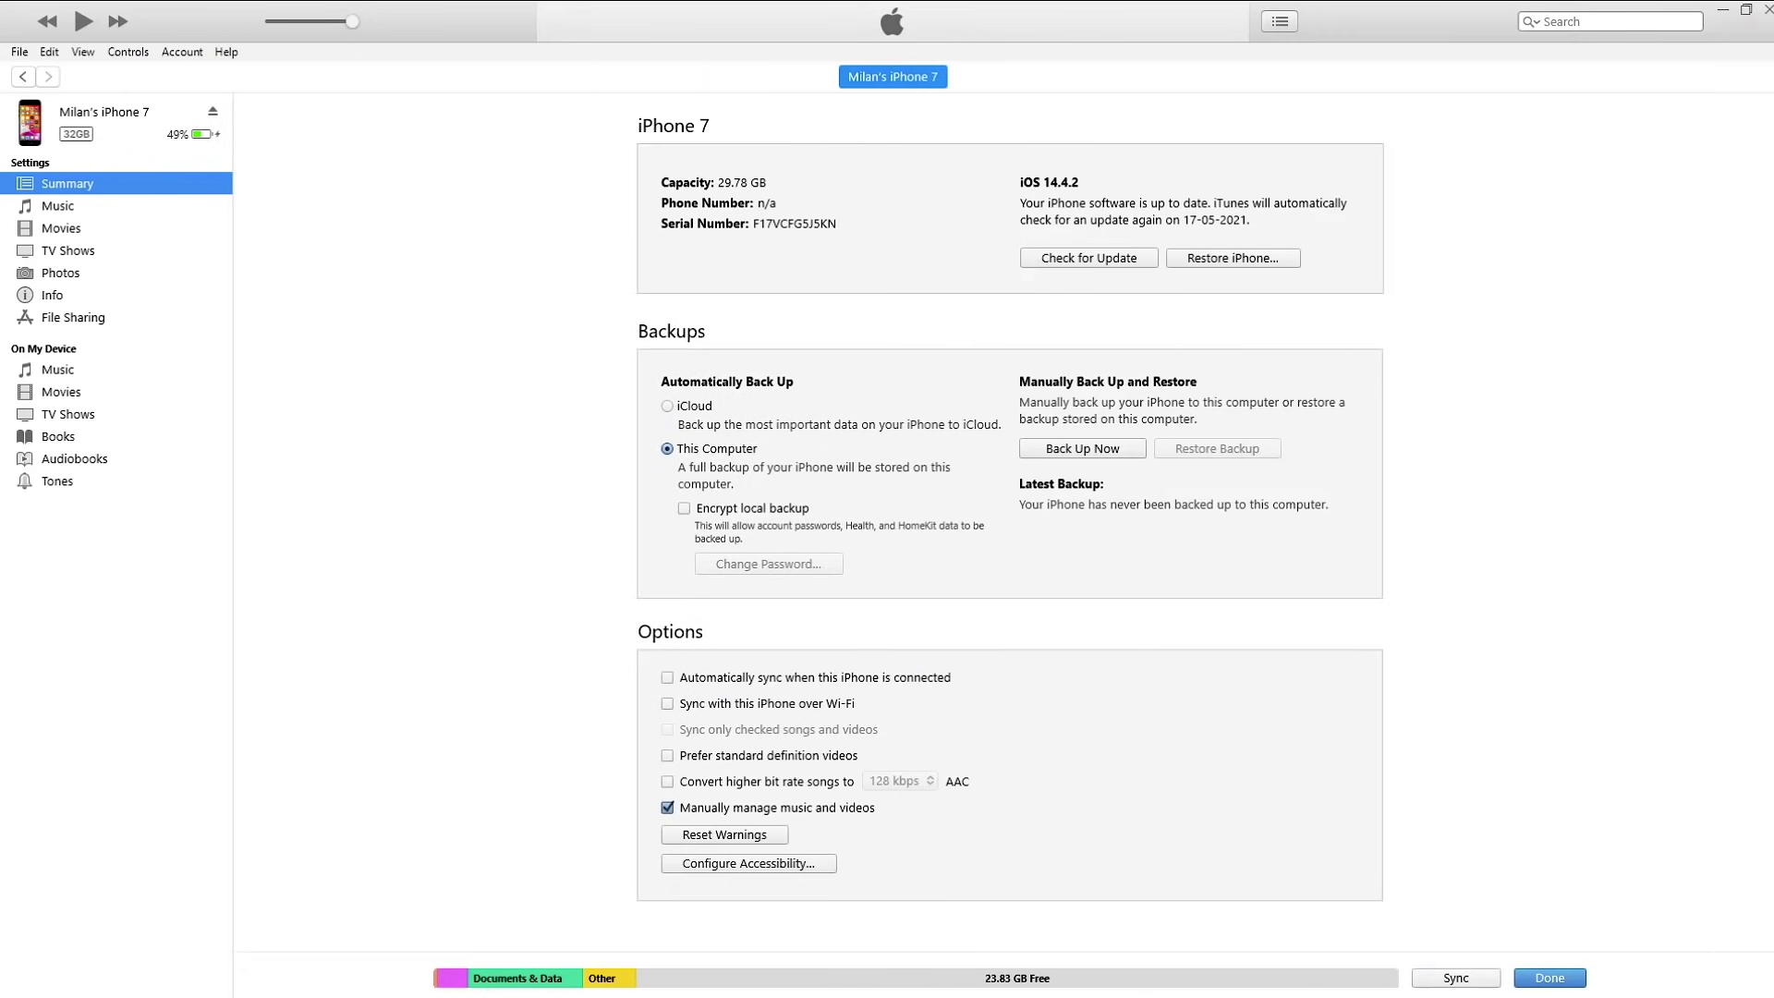
# Return to the Albums view of the iTunes music library and create a new playlist.
pyautogui.click(23, 77)
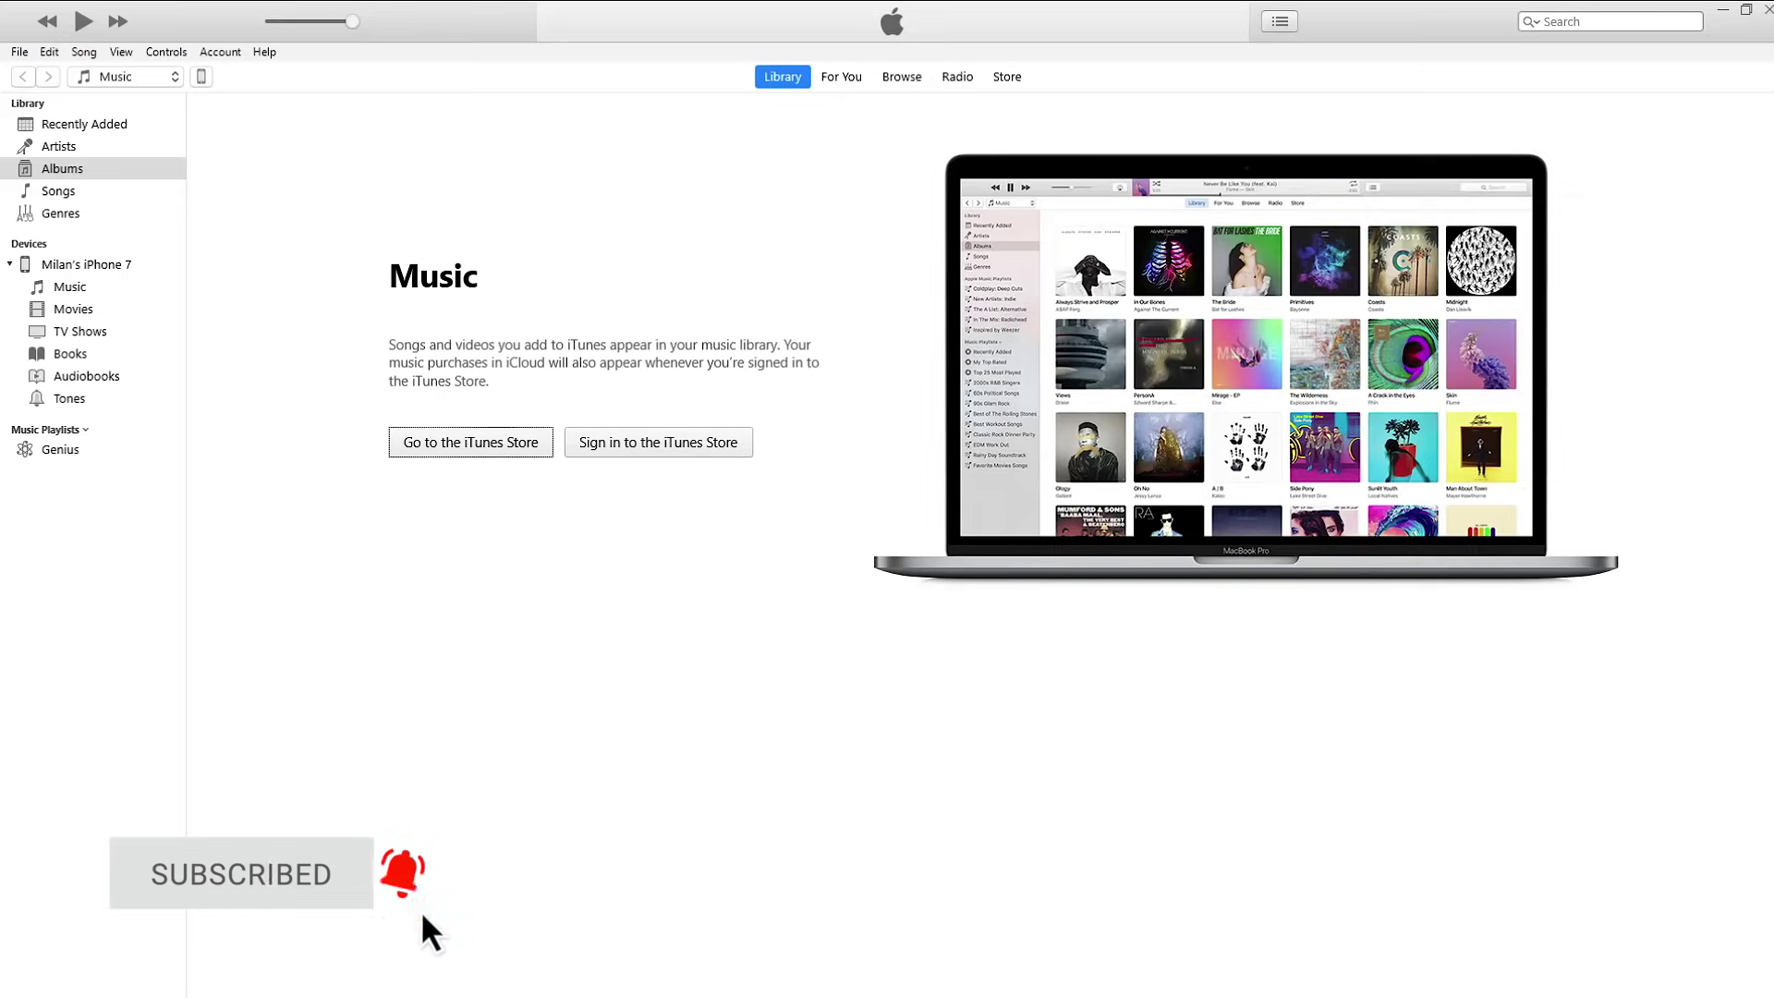
pyautogui.click(62, 169)
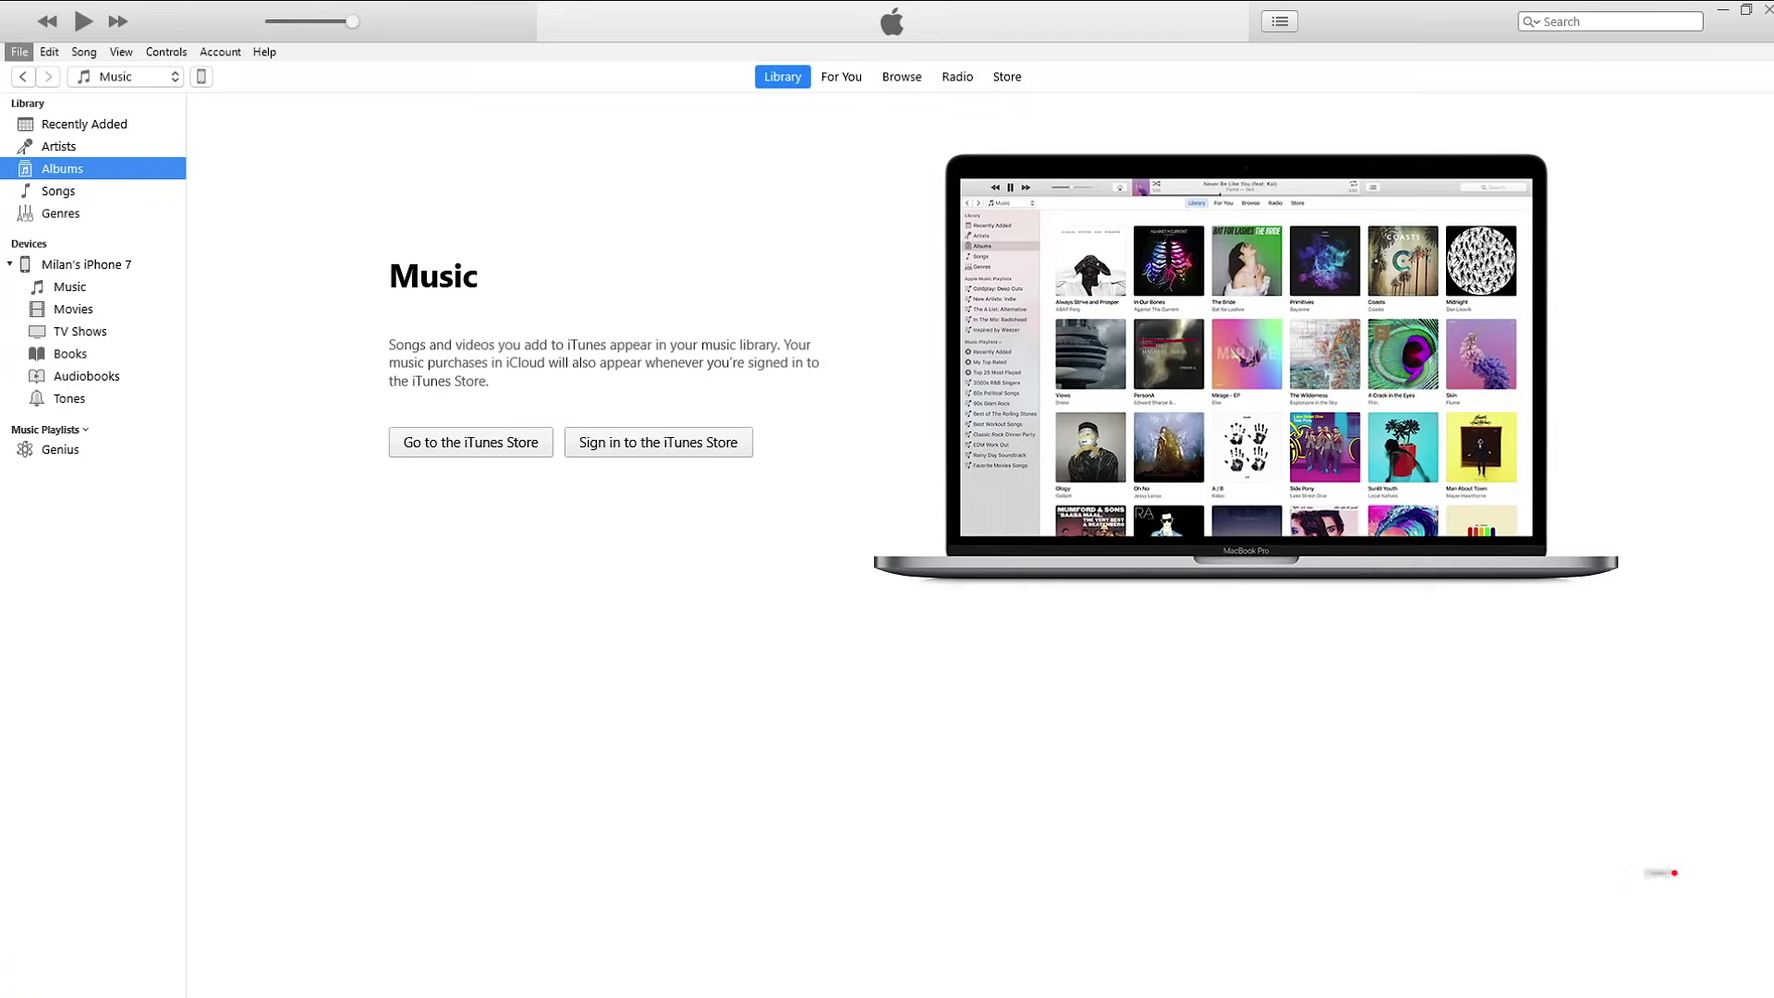
pyautogui.click(20, 52)
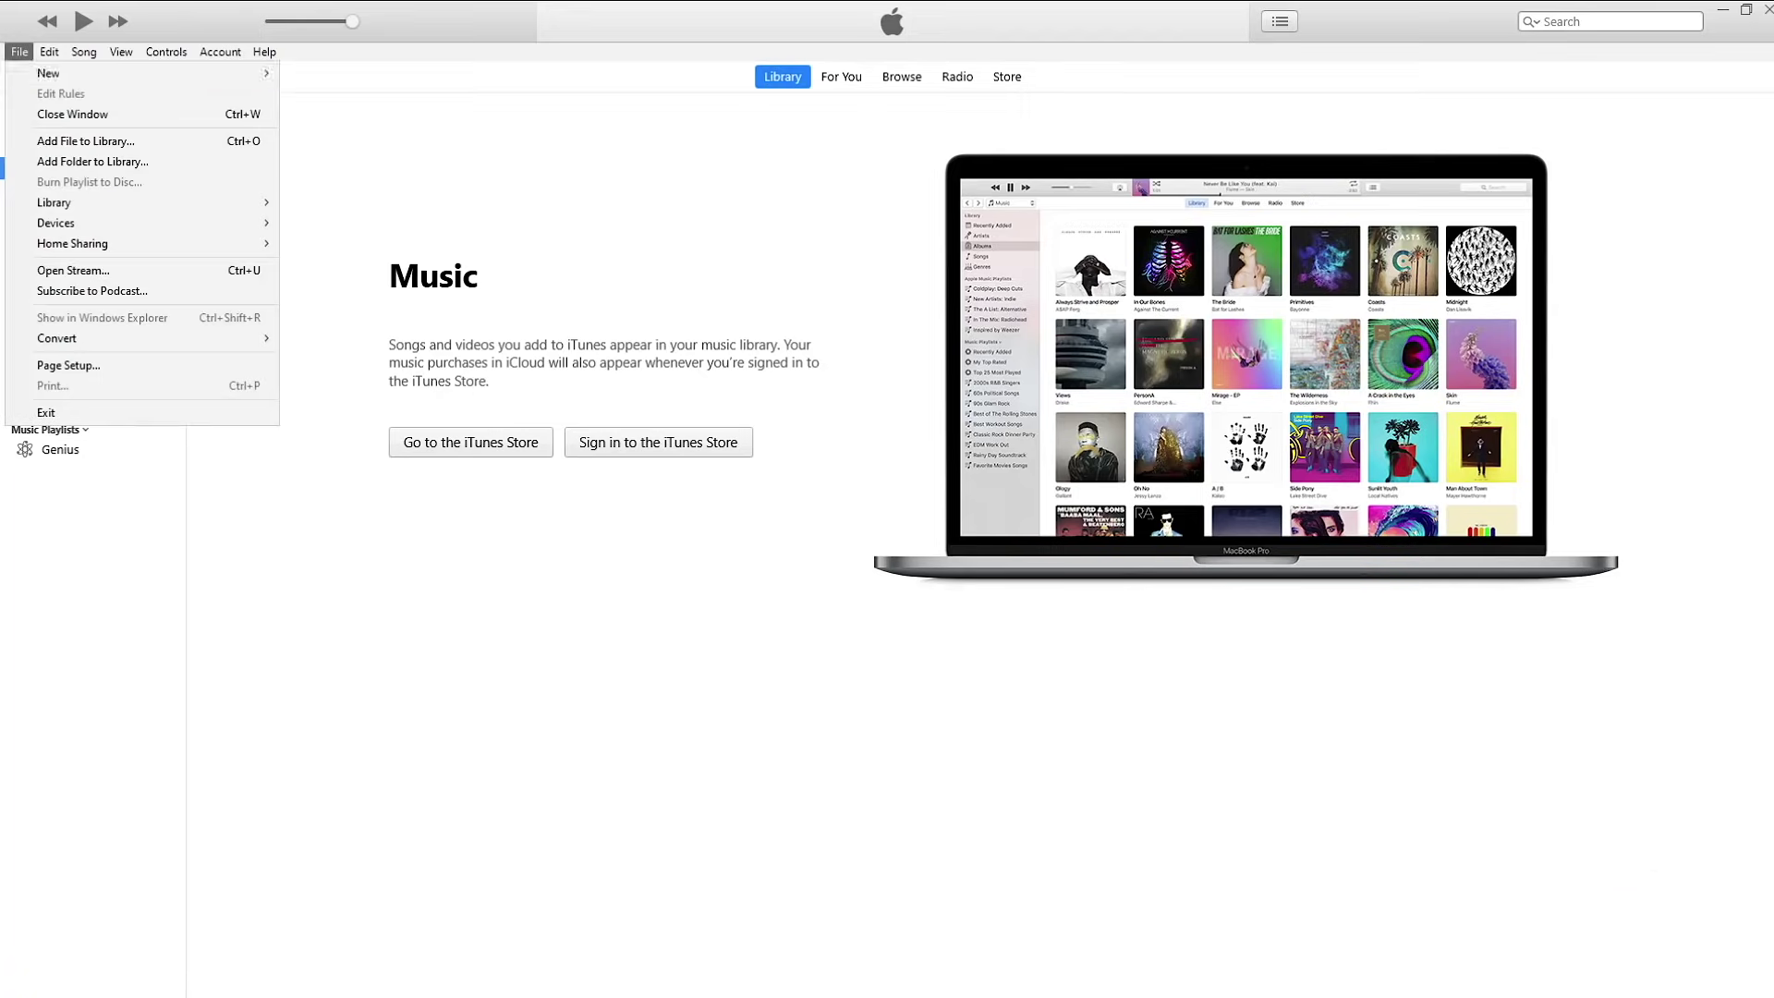
pyautogui.moveTo(48, 73)
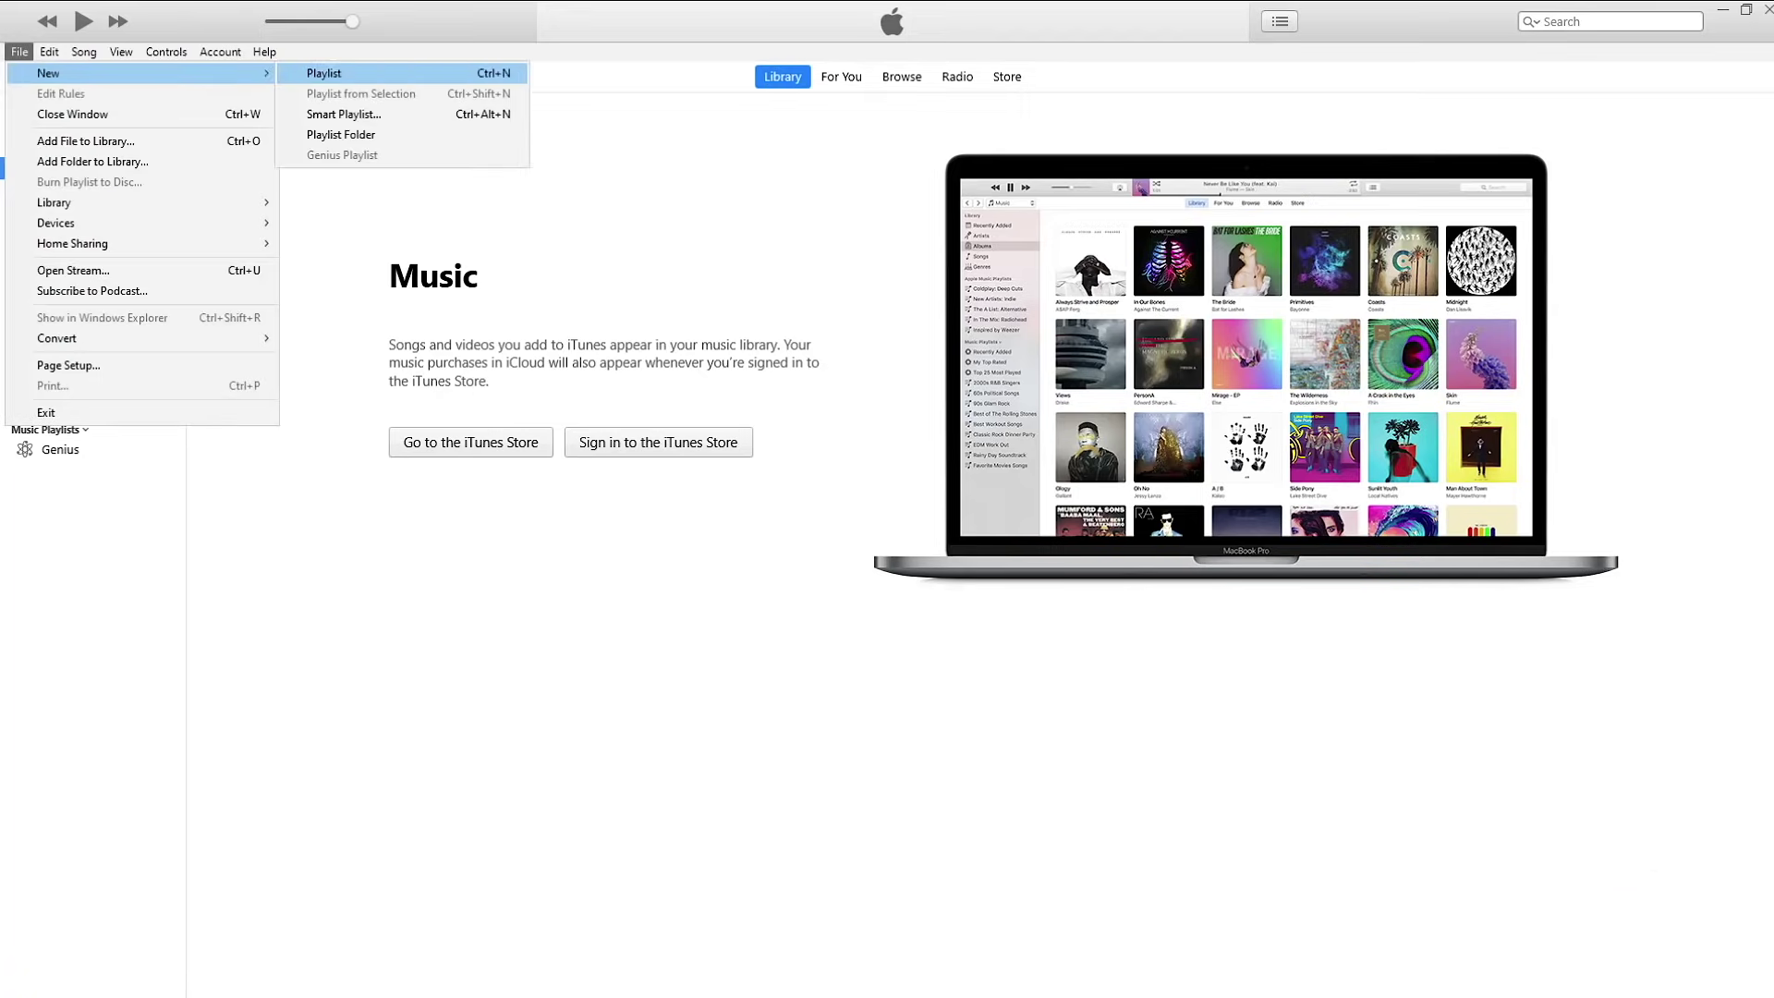
pyautogui.press('Return')
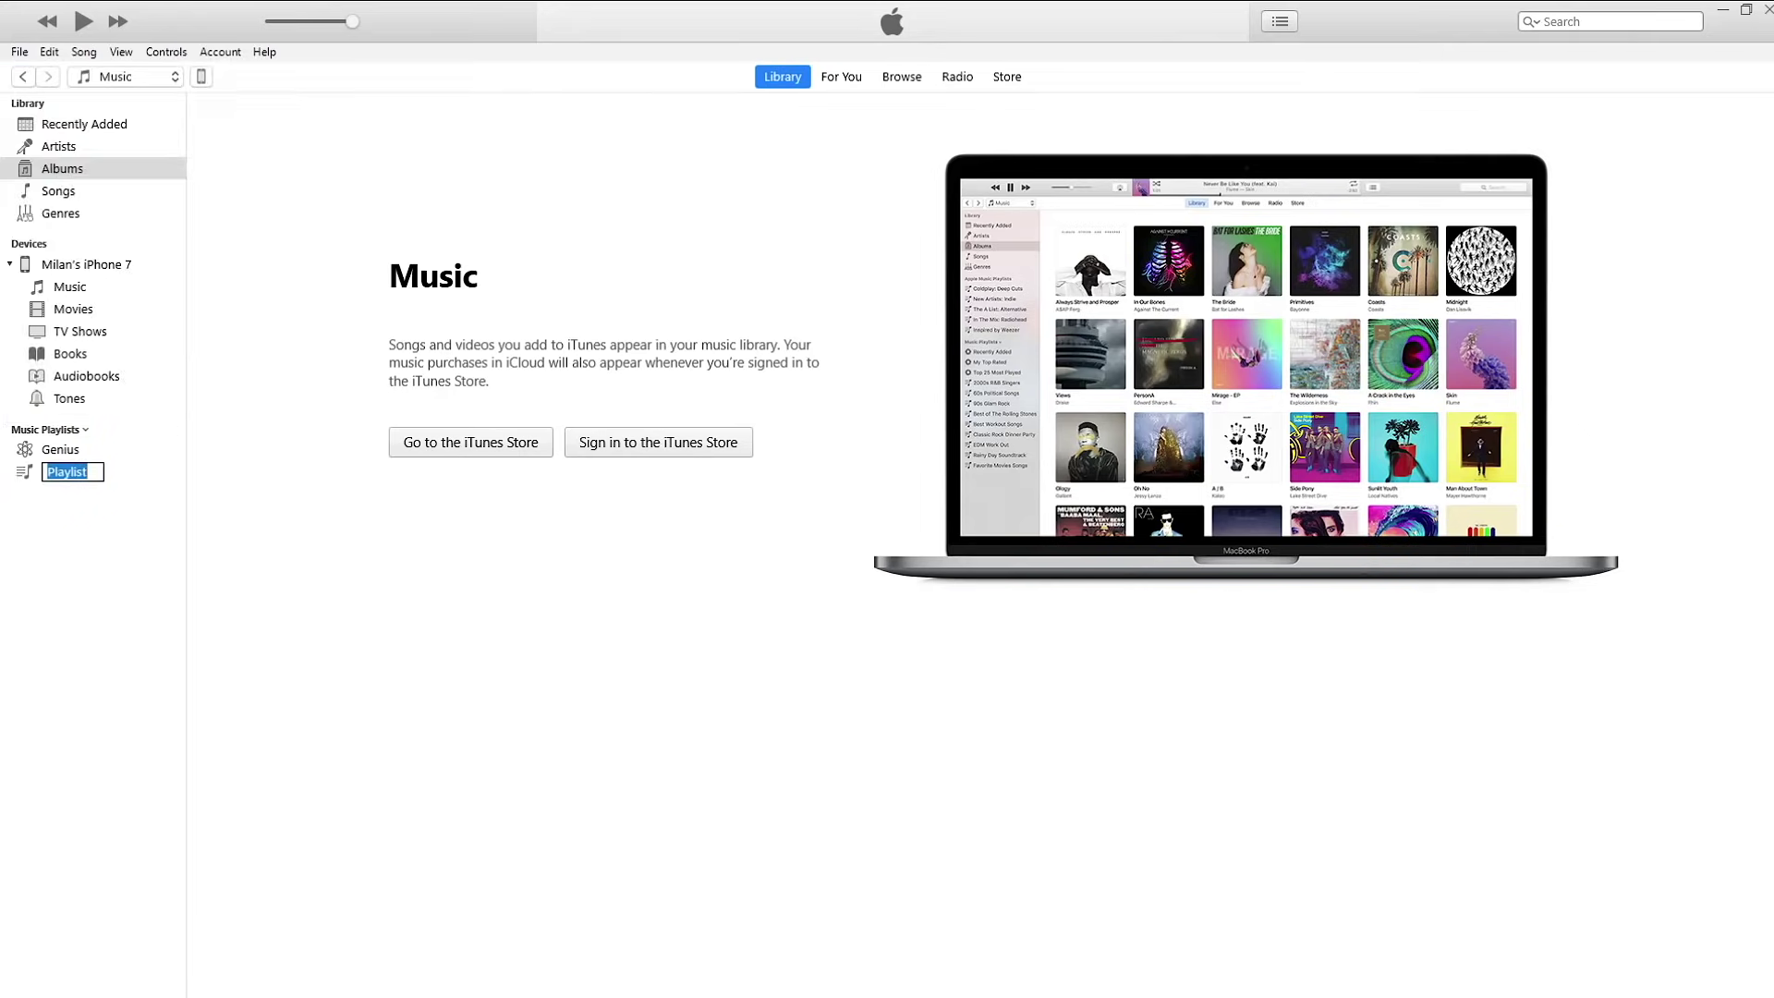
# Name the new playlist SONGS and open it.
pyautogui.write('SONGS')
pyautogui.press('Return')
pyautogui.click(62, 472)
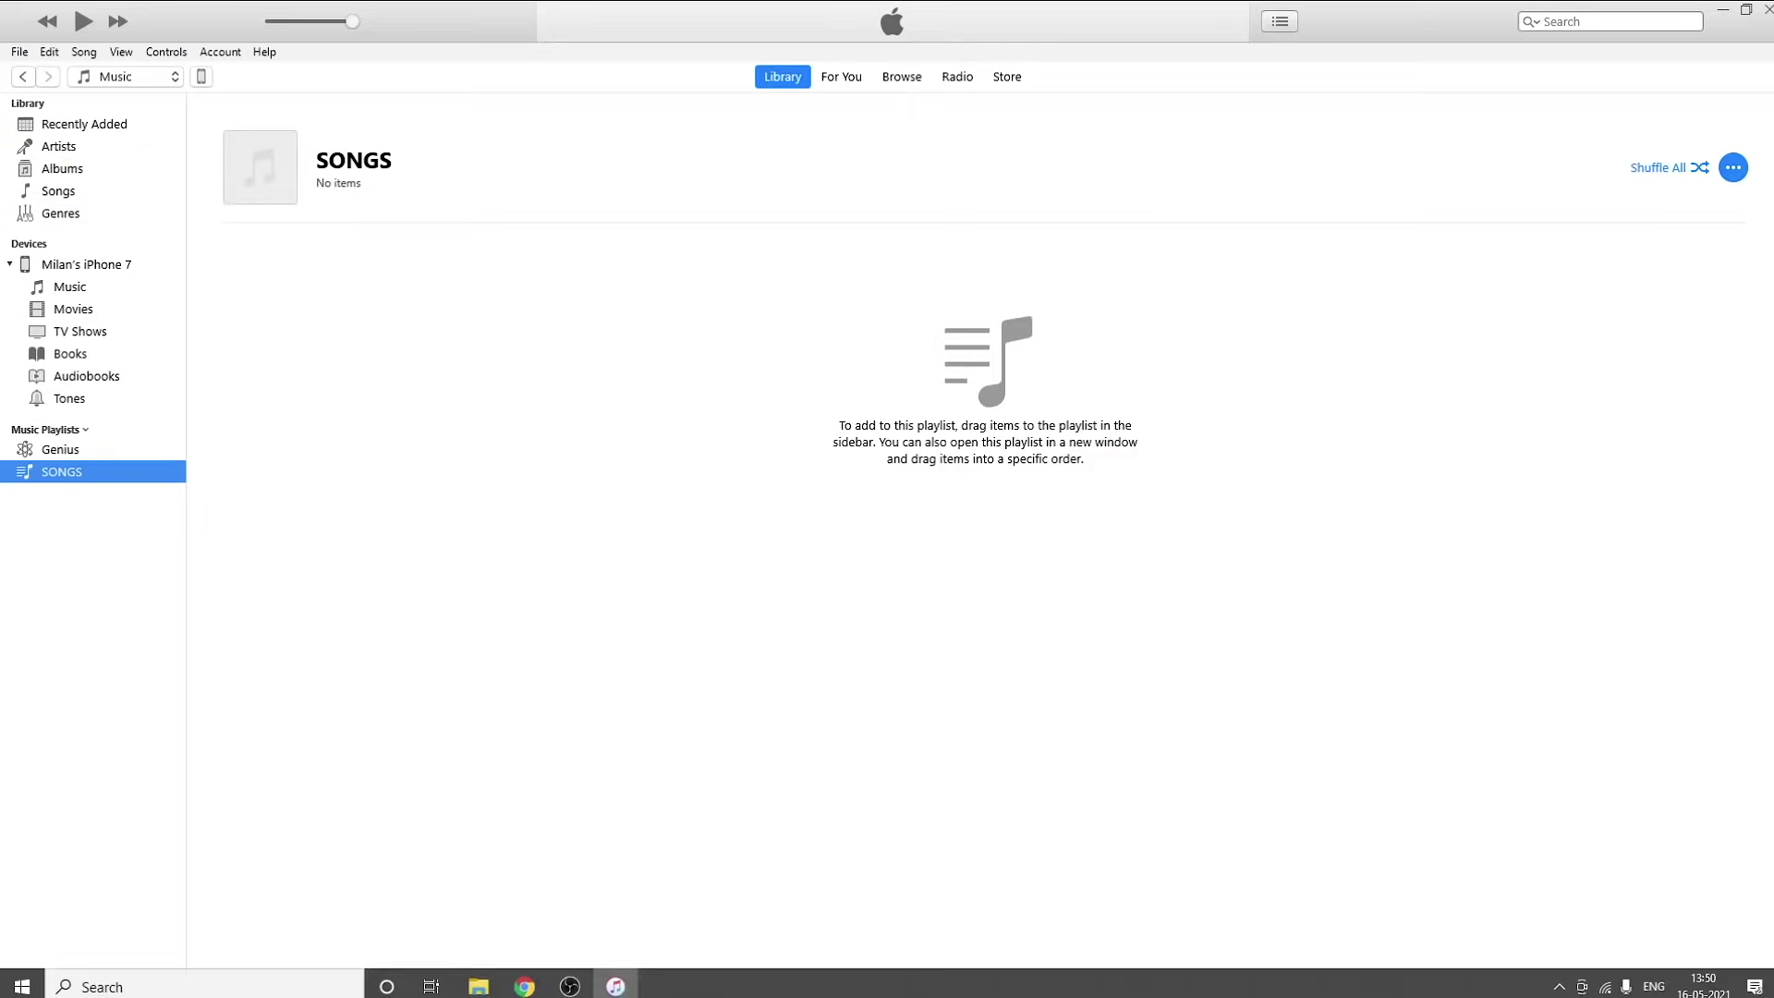
# Add the song from the TRANSFER folder's Music subfolder to the SONGS playlist and test its playback.
pyautogui.click(480, 983)
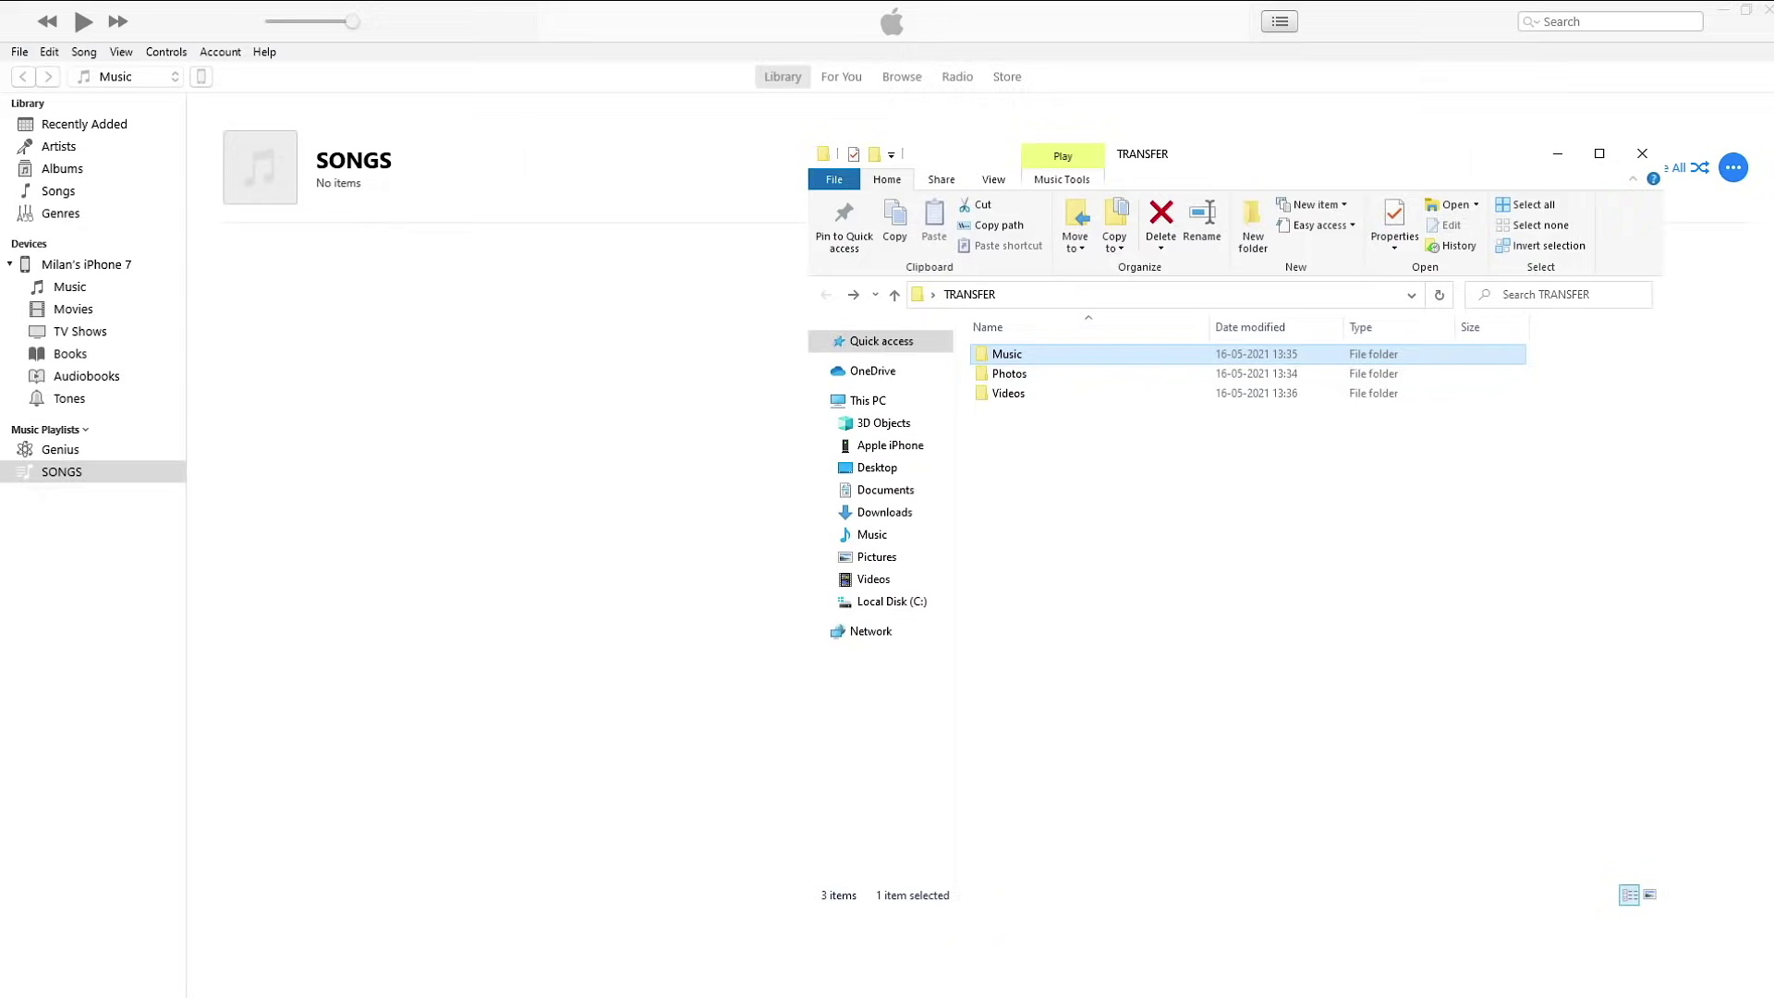
pyautogui.press('Return')
pyautogui.moveTo(1039, 354); pyautogui.dragTo(560, 351)
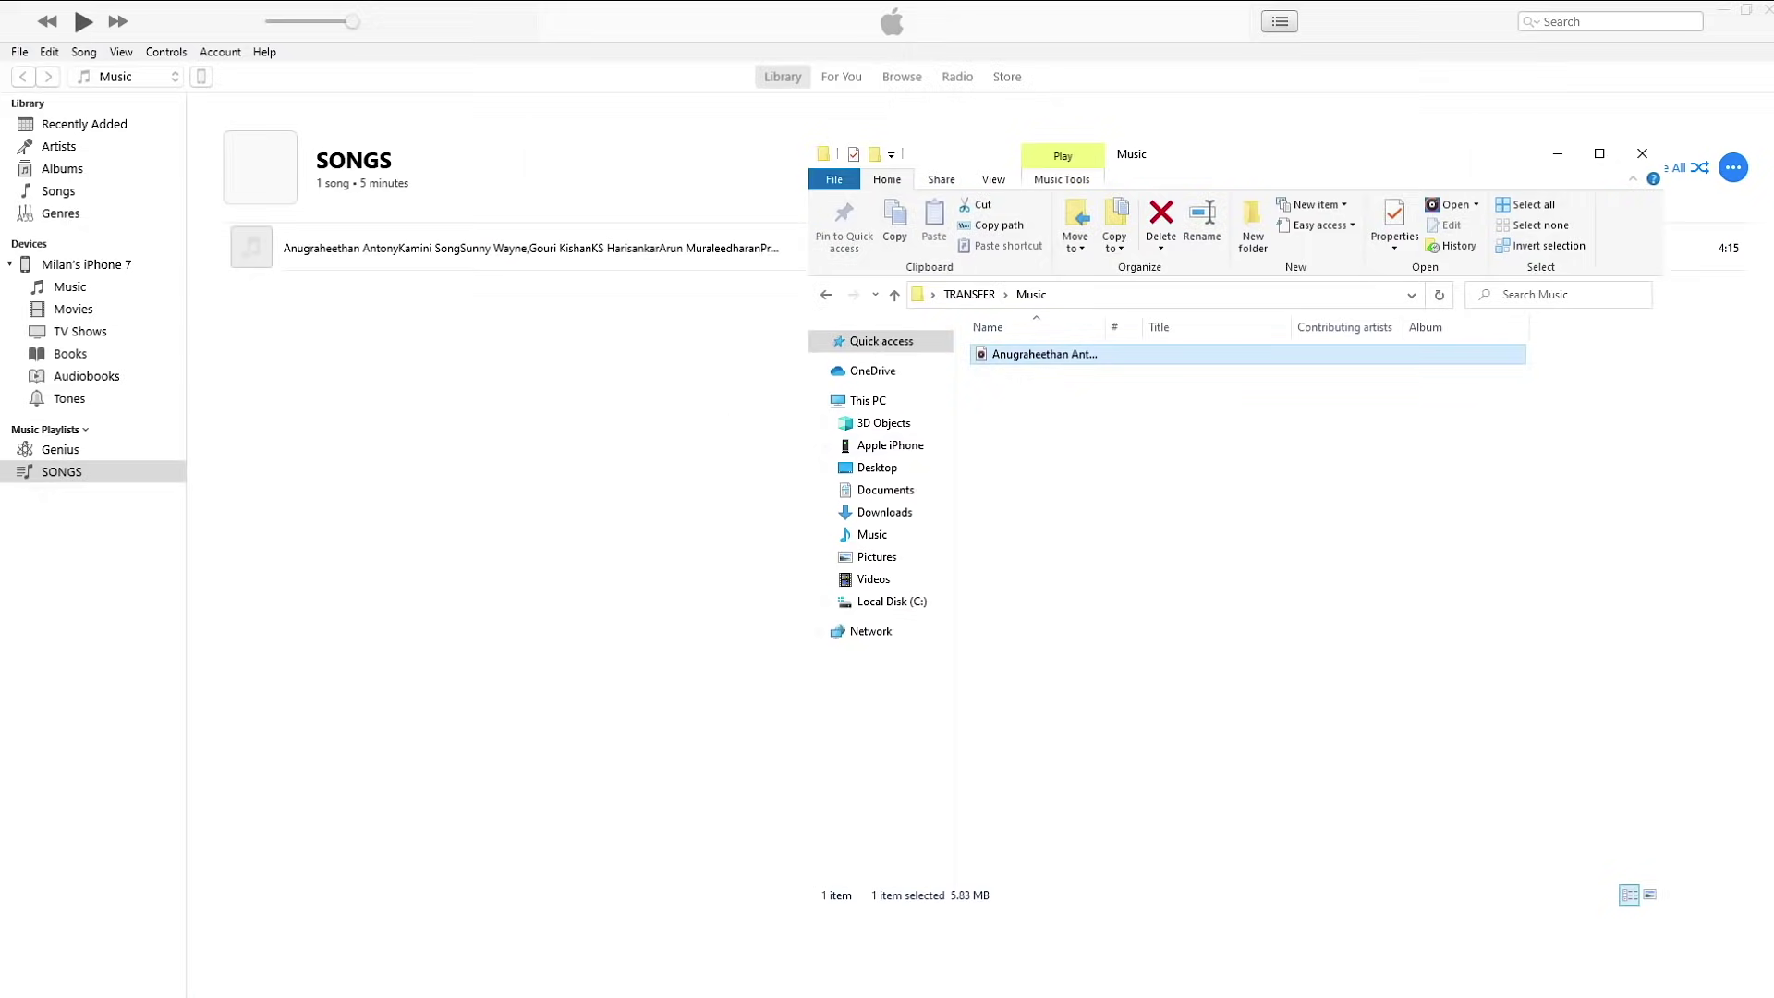
pyautogui.click(1558, 154)
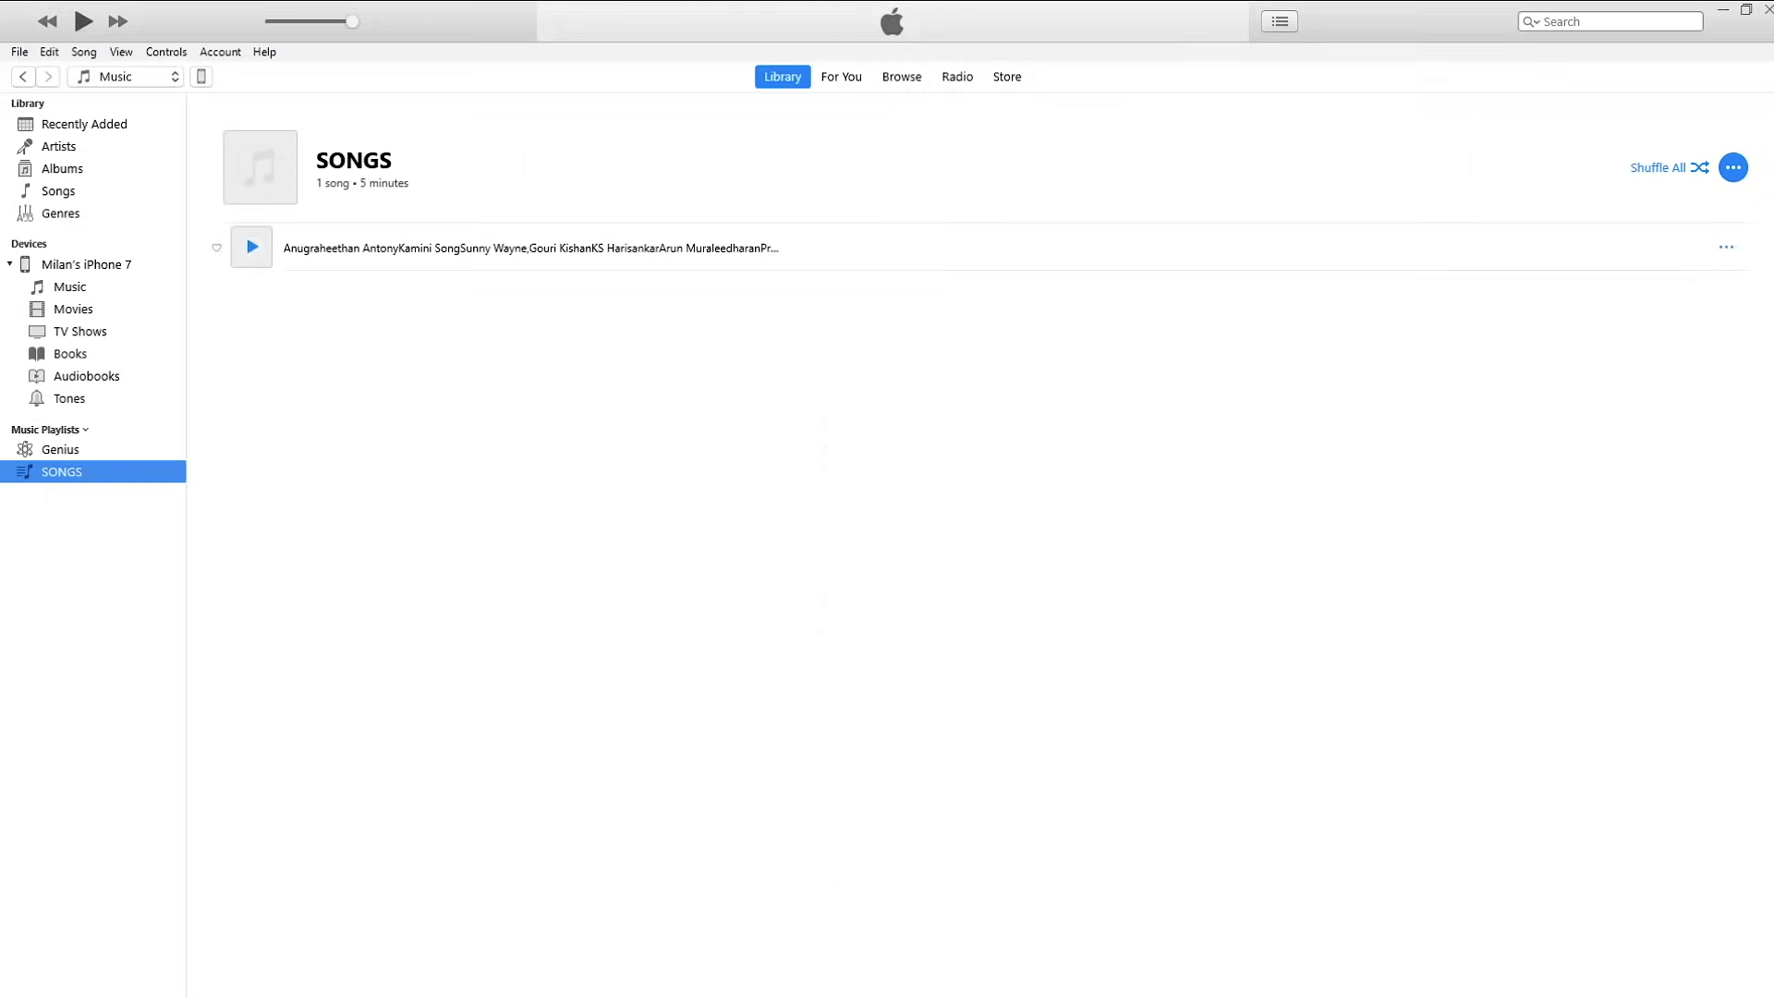
pyautogui.click(253, 246)
pyautogui.click(252, 247)
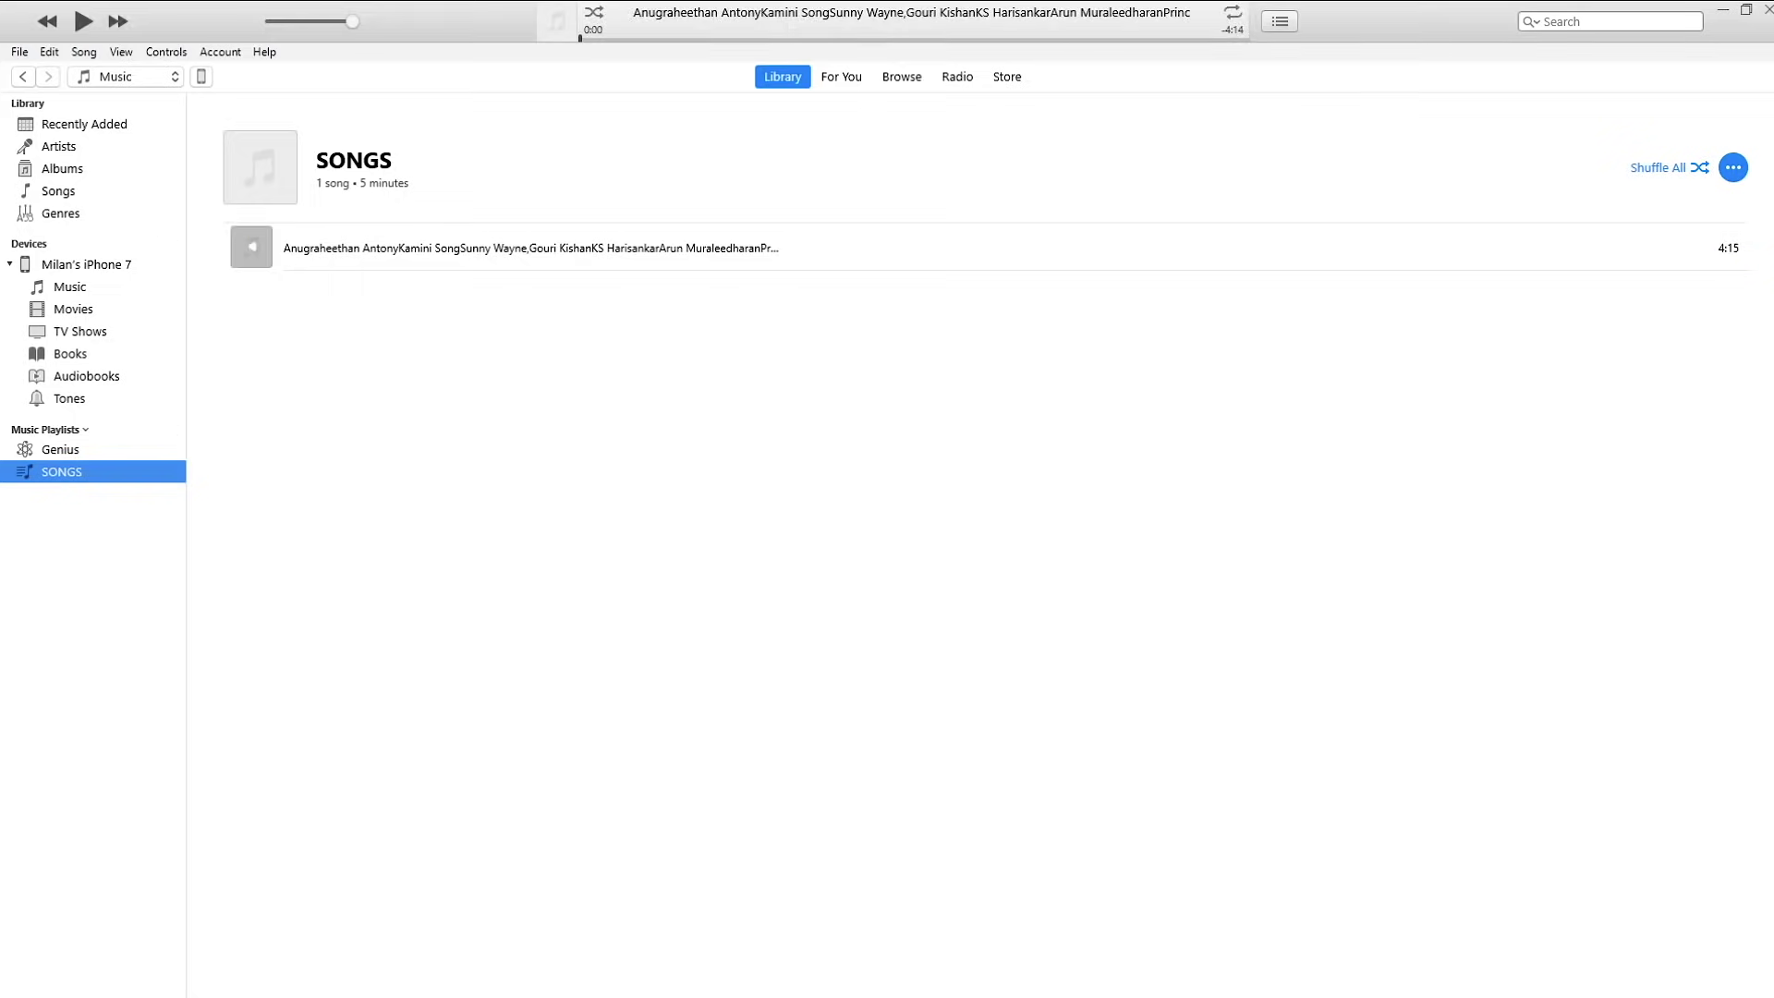
# Enable music syncing for the iPhone, limited to selected playlists, artists, albums and genres, and include the SONGS playlist.
pyautogui.click(201, 77)
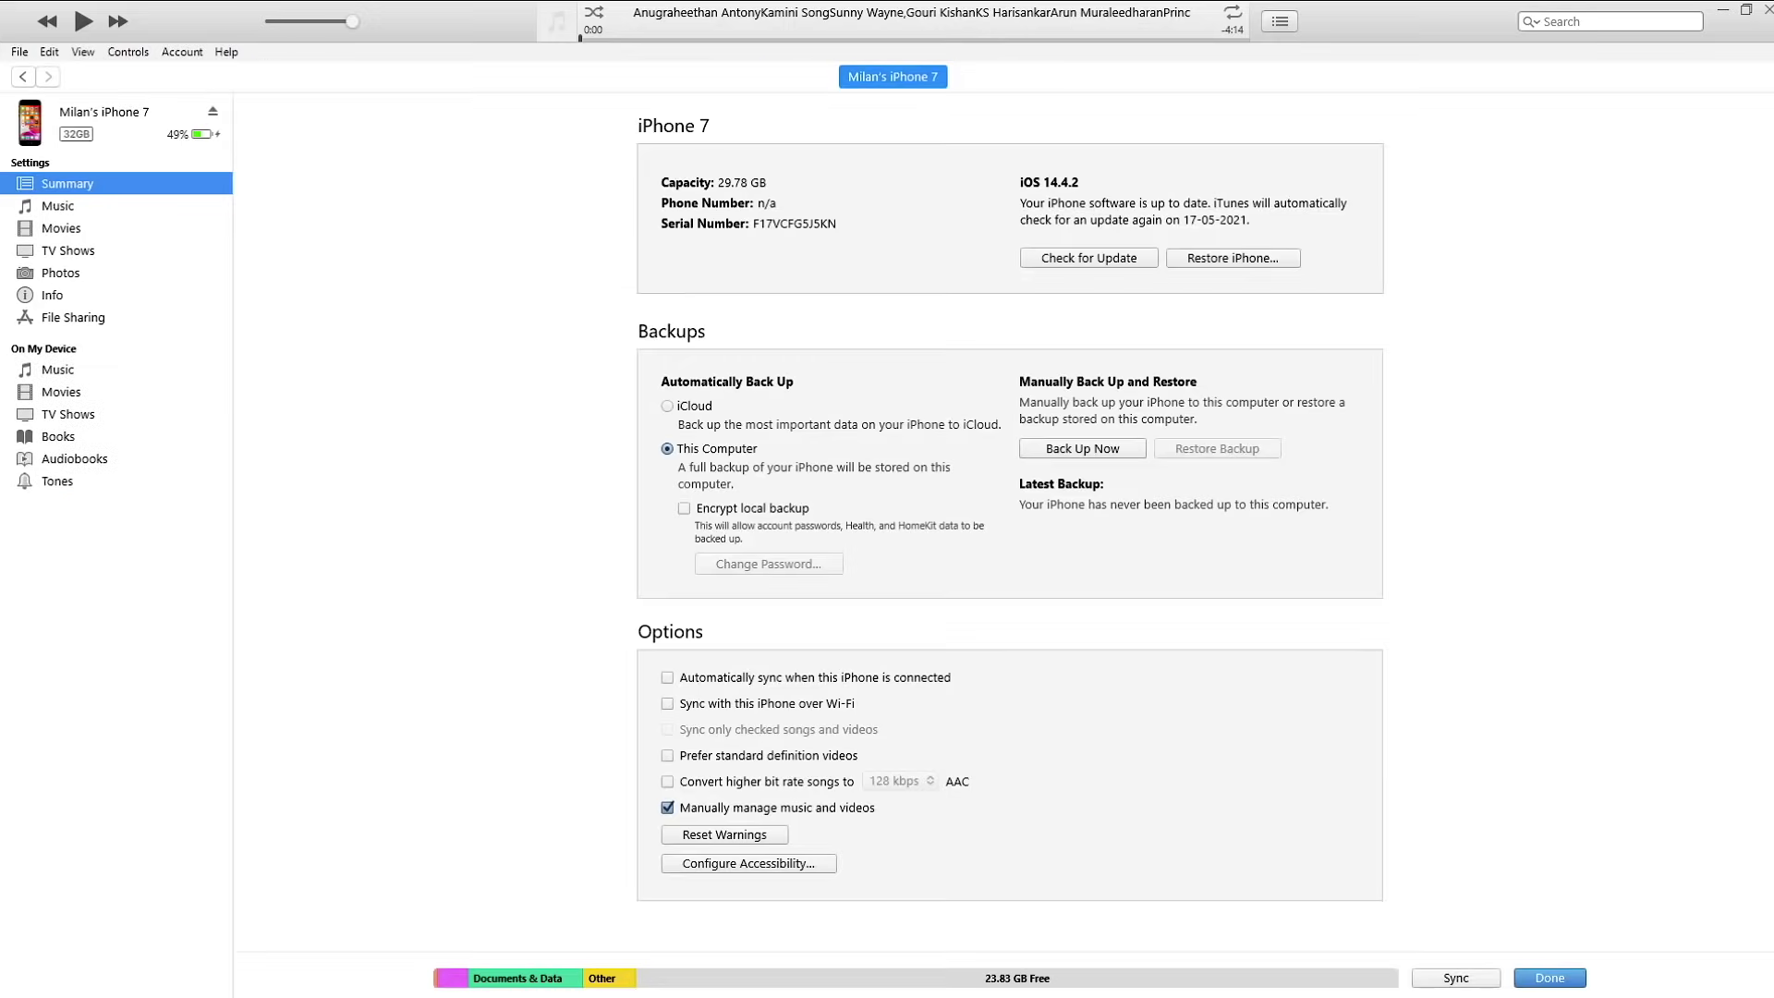
pyautogui.click(57, 206)
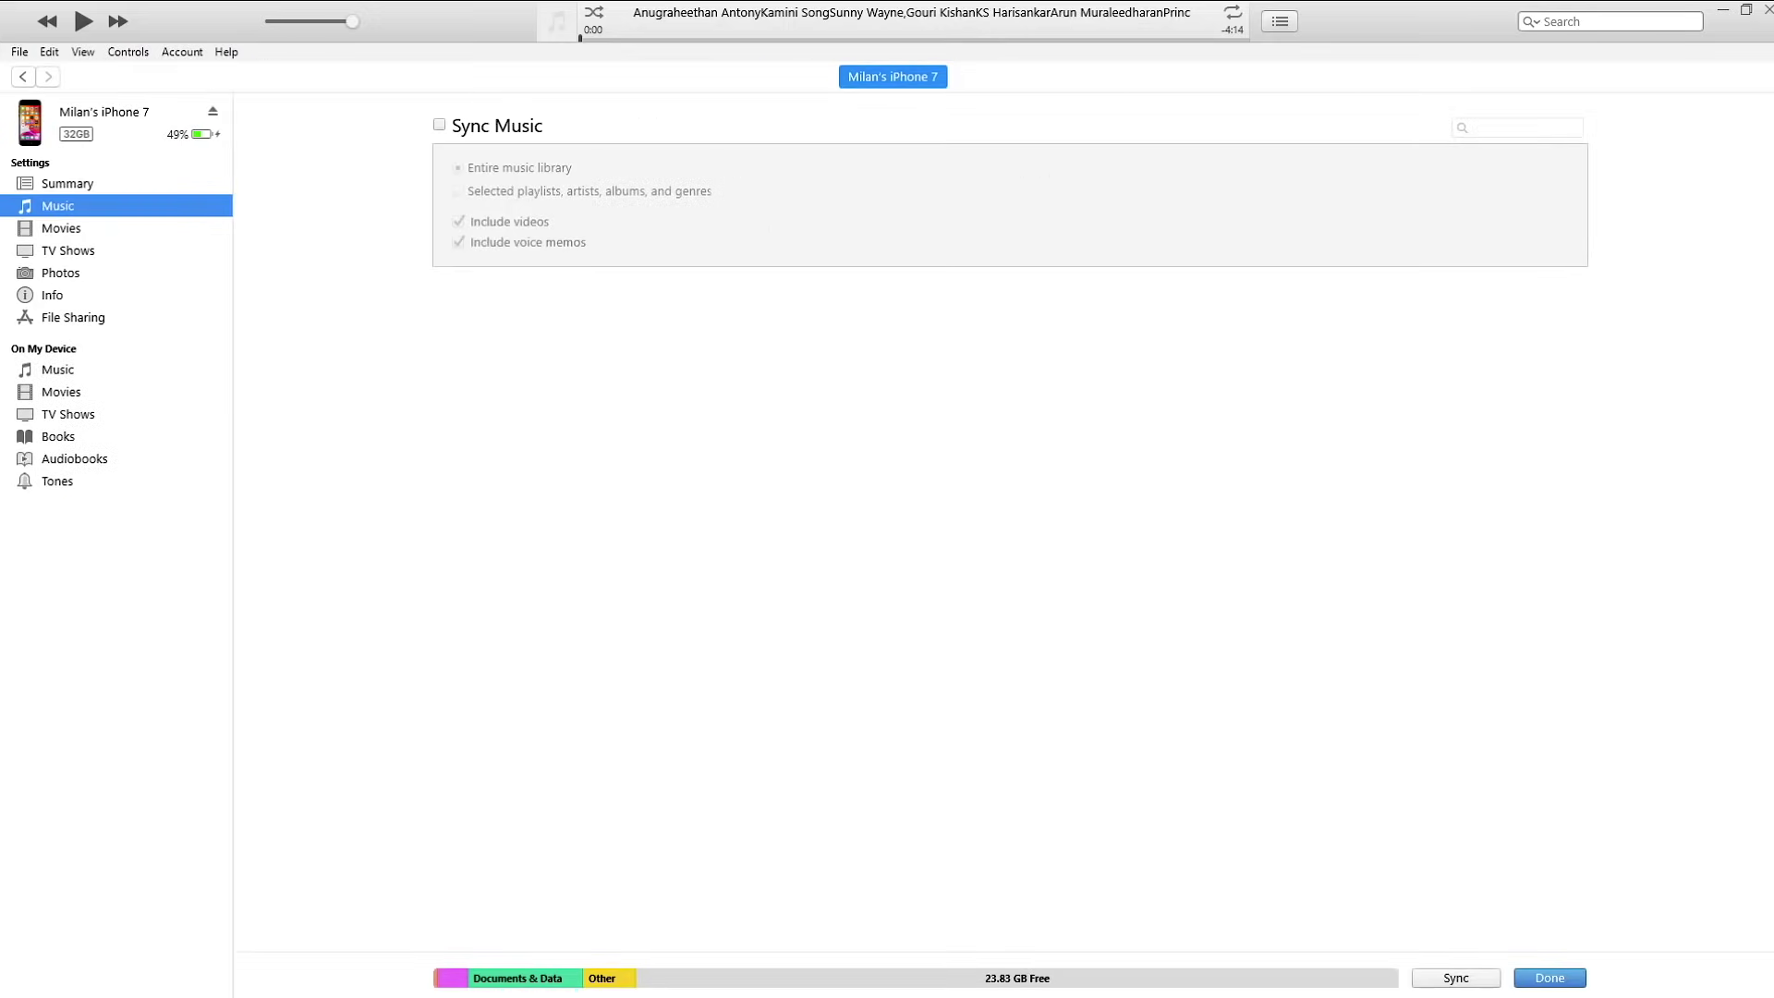
pyautogui.click(440, 125)
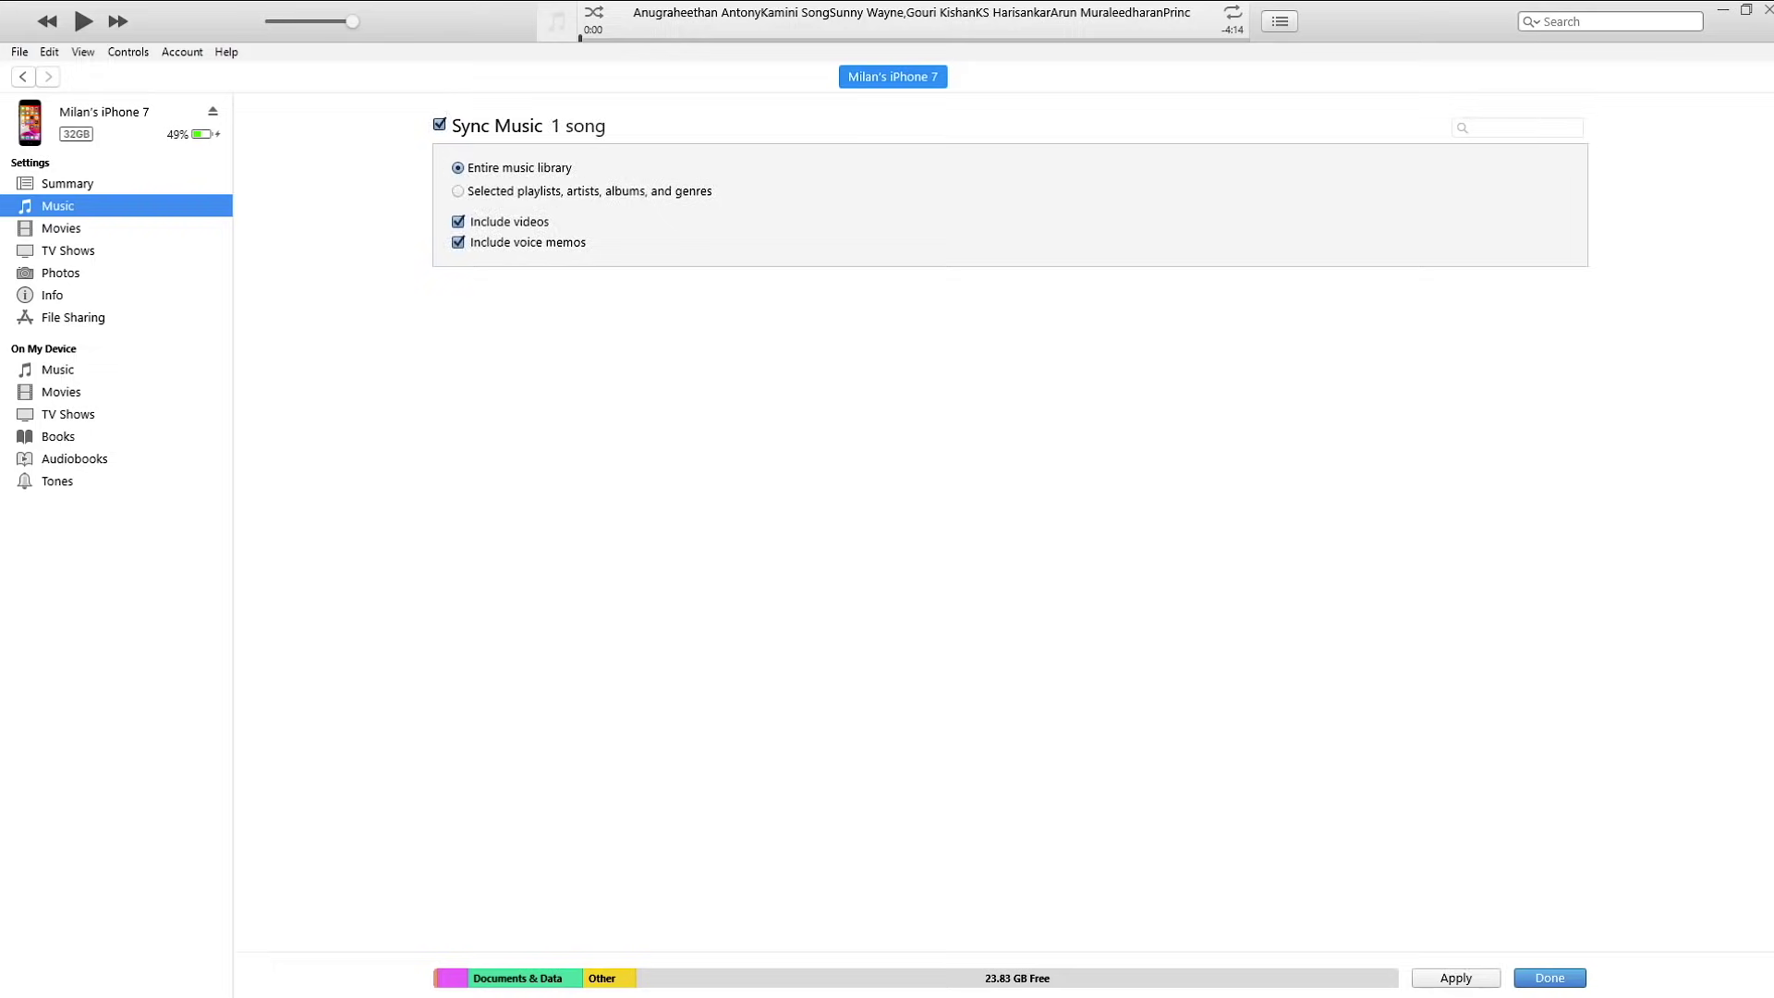
pyautogui.click(458, 191)
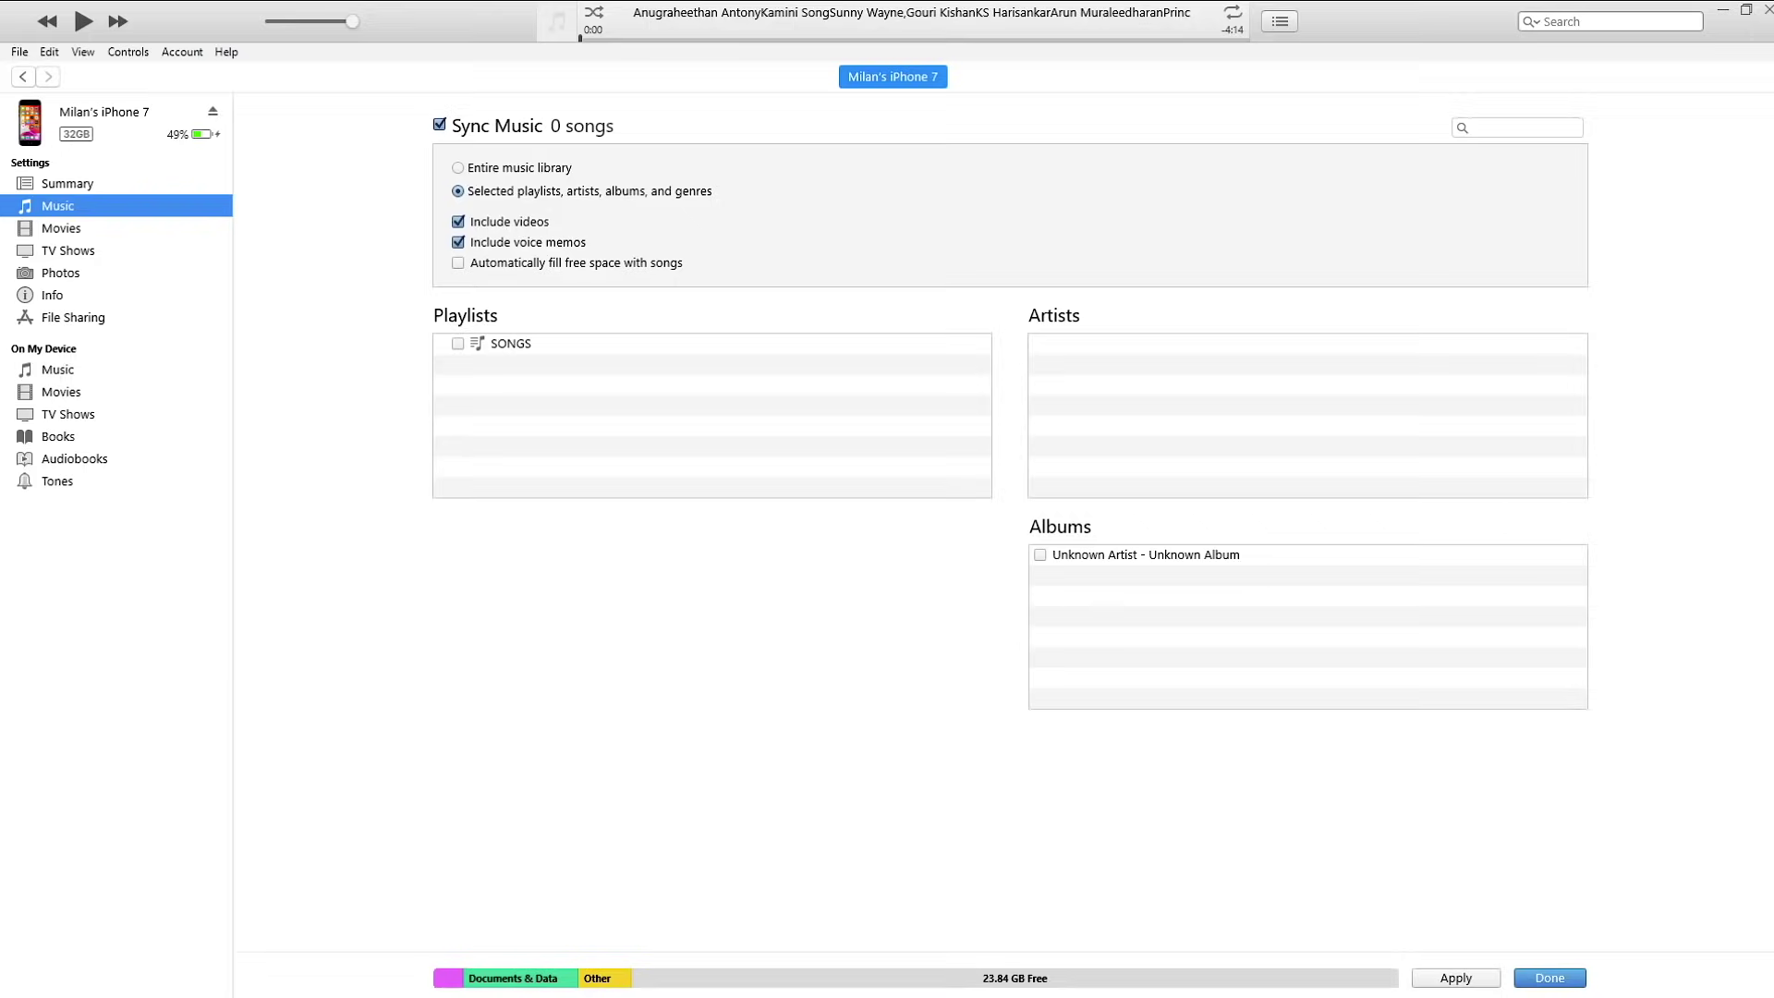
pyautogui.click(459, 344)
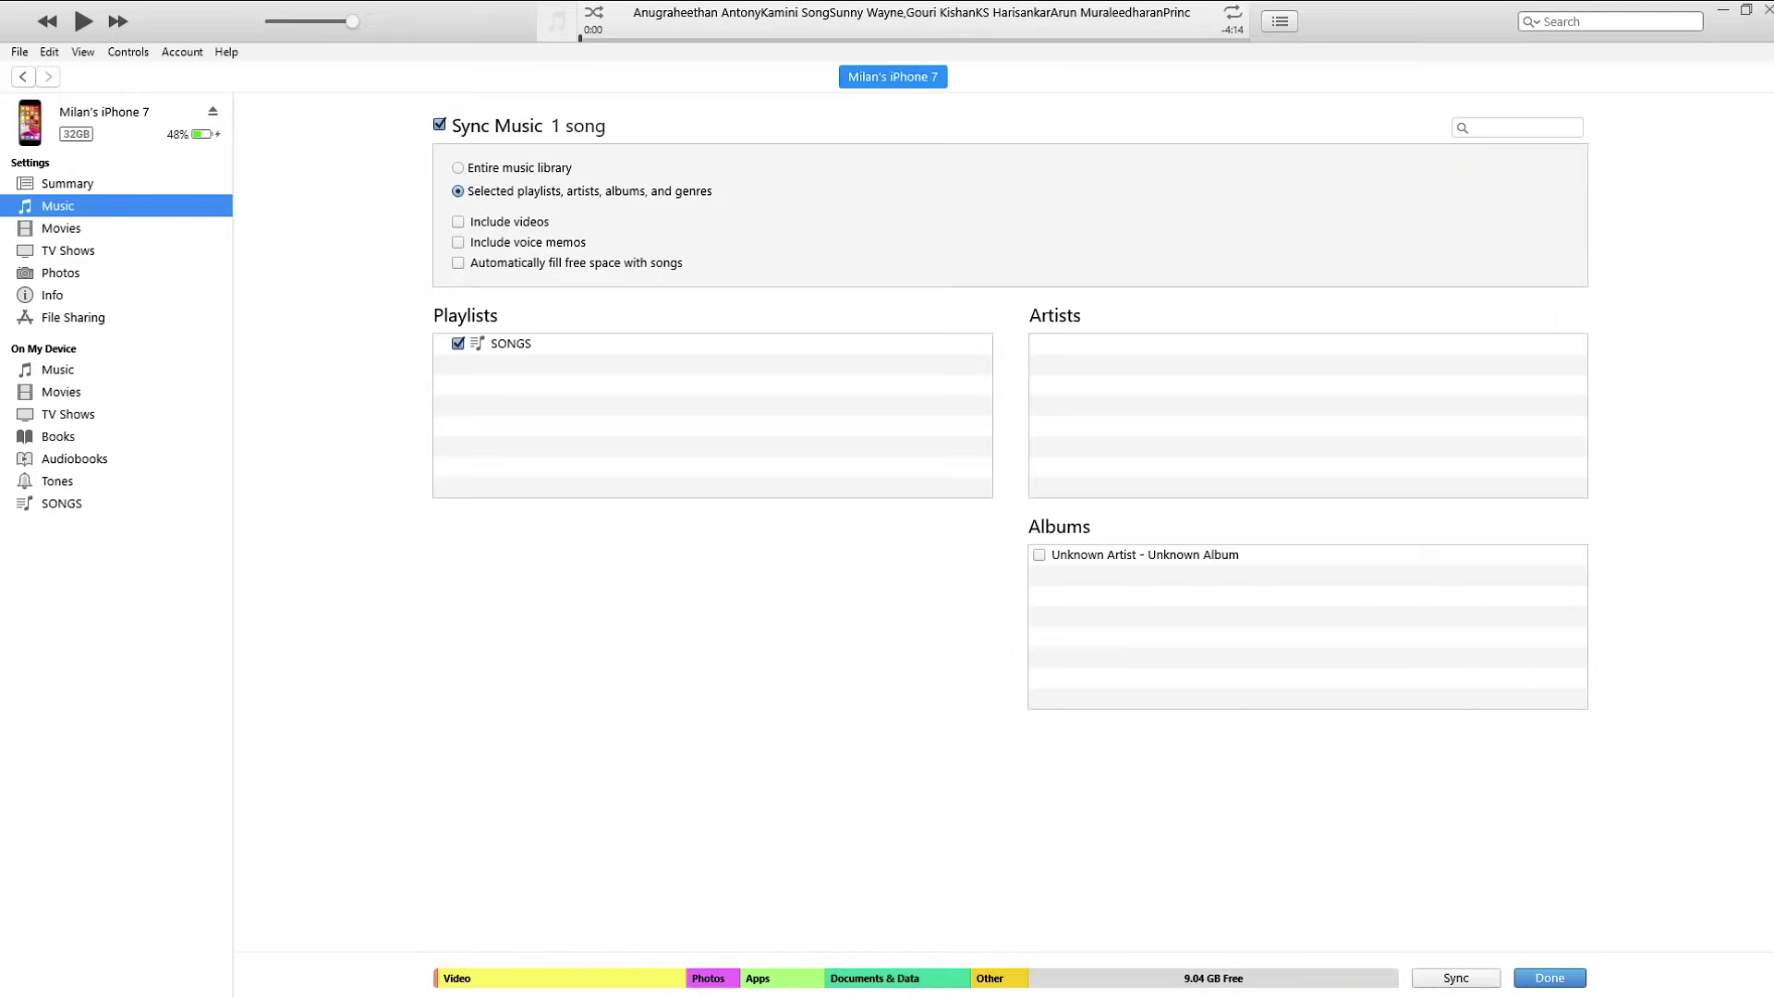
# Enable movie syncing for the iPhone and add the video file from the desktop's TRANSFER > Videos folder to the library.
pyautogui.click(61, 228)
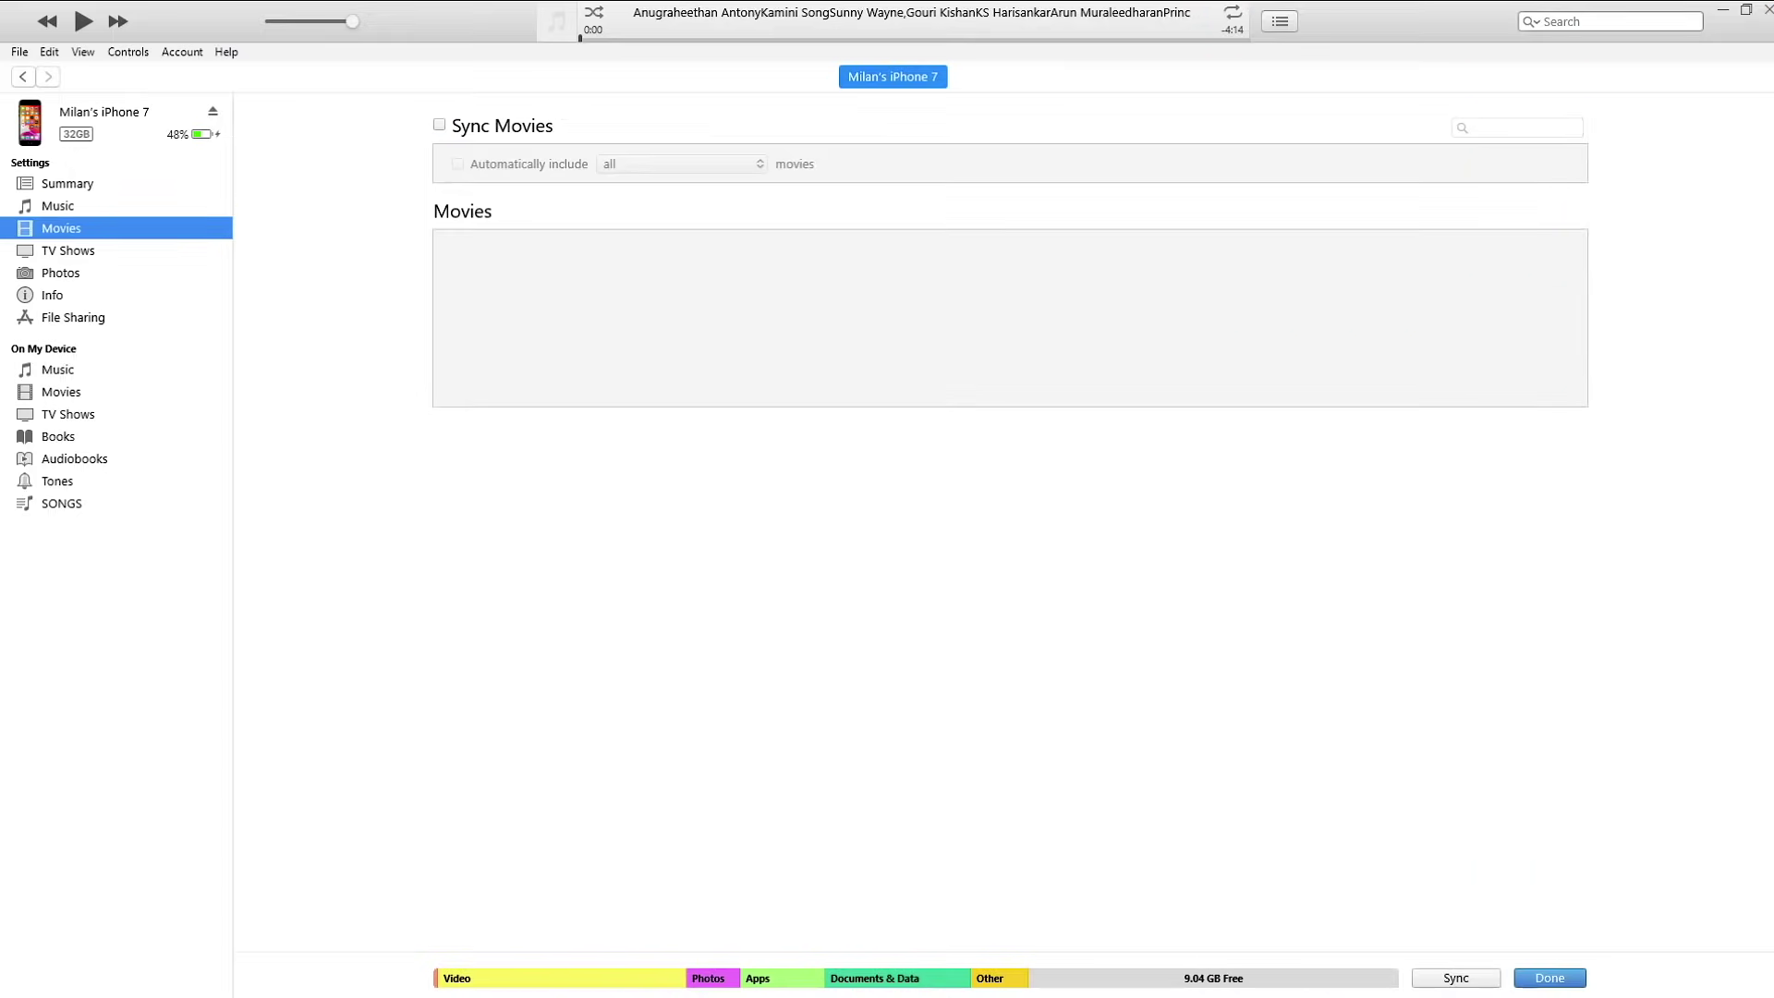
pyautogui.click(439, 125)
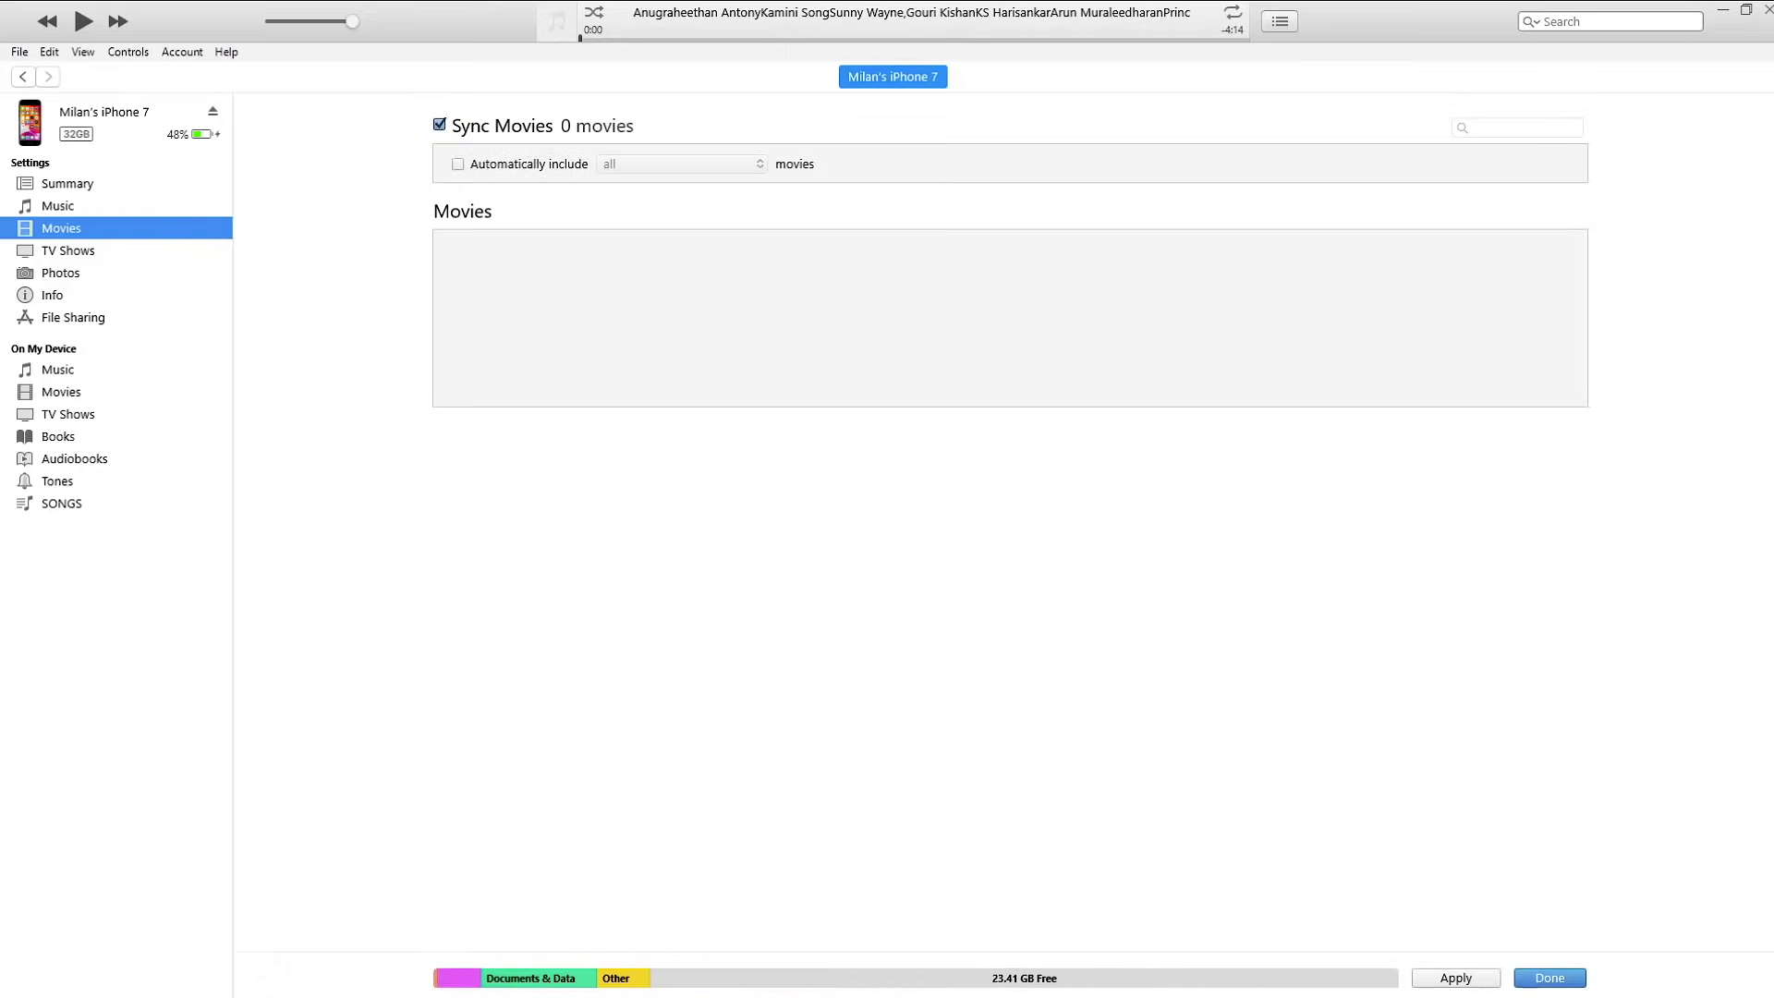
pyautogui.click(20, 52)
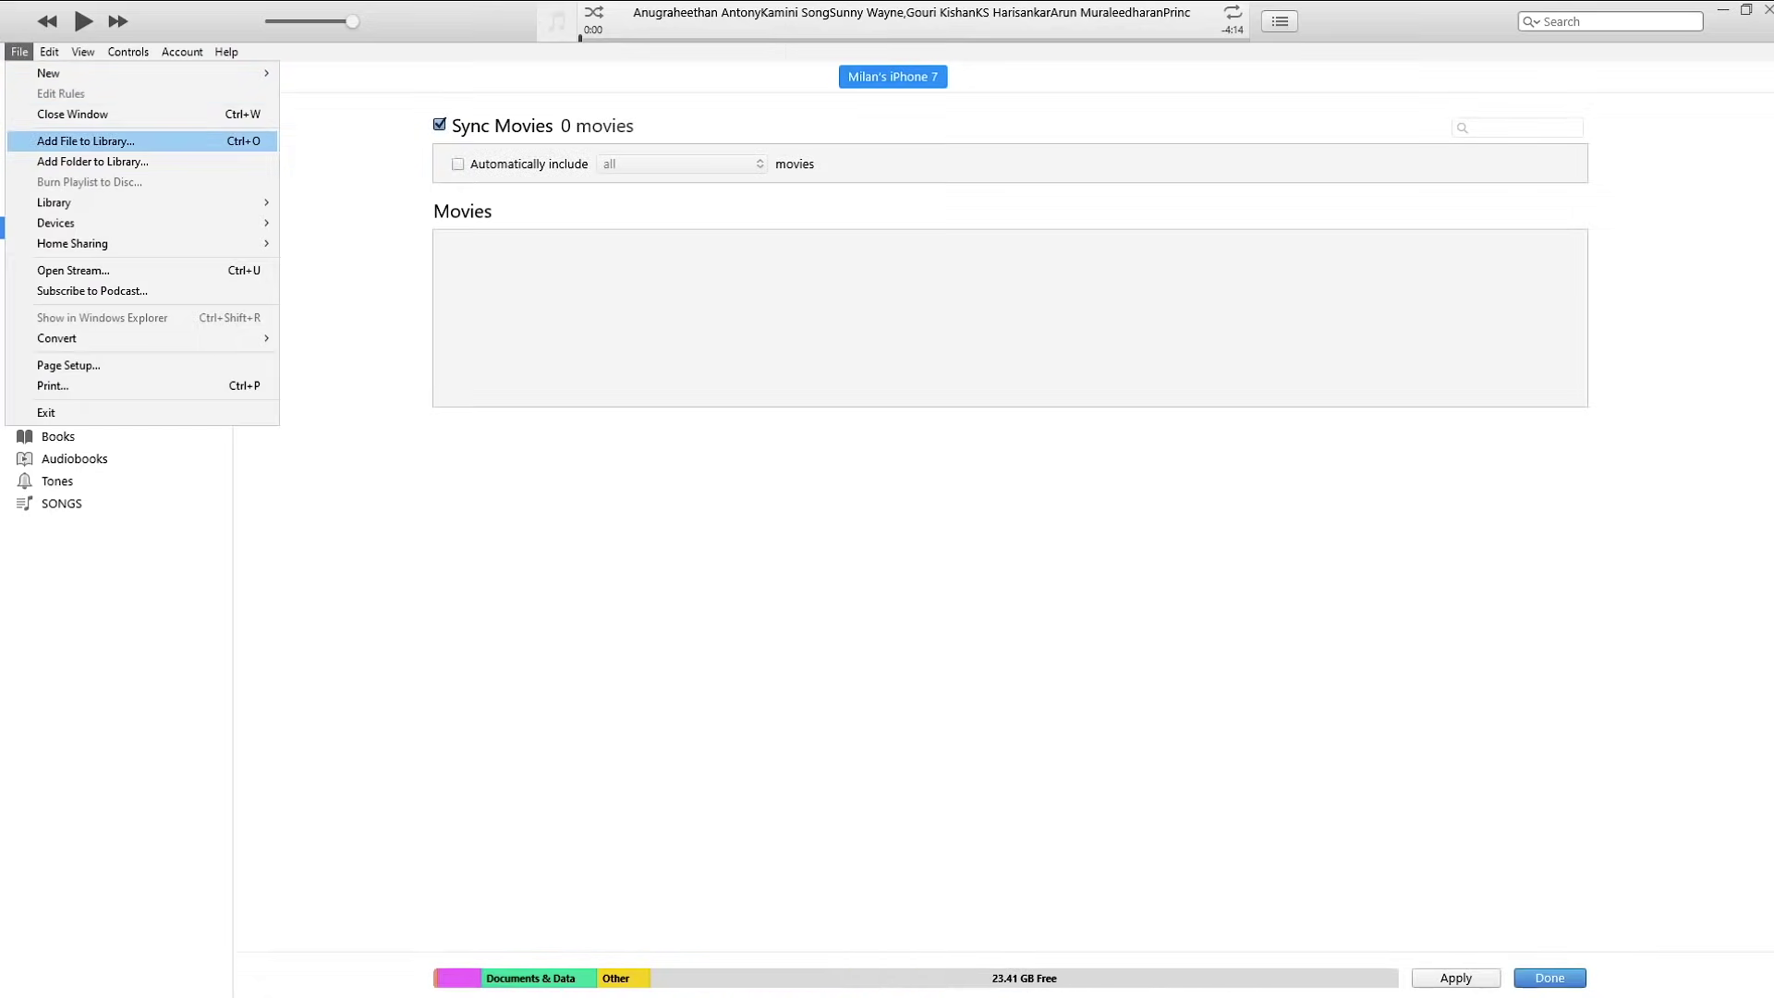
pyautogui.click(86, 140)
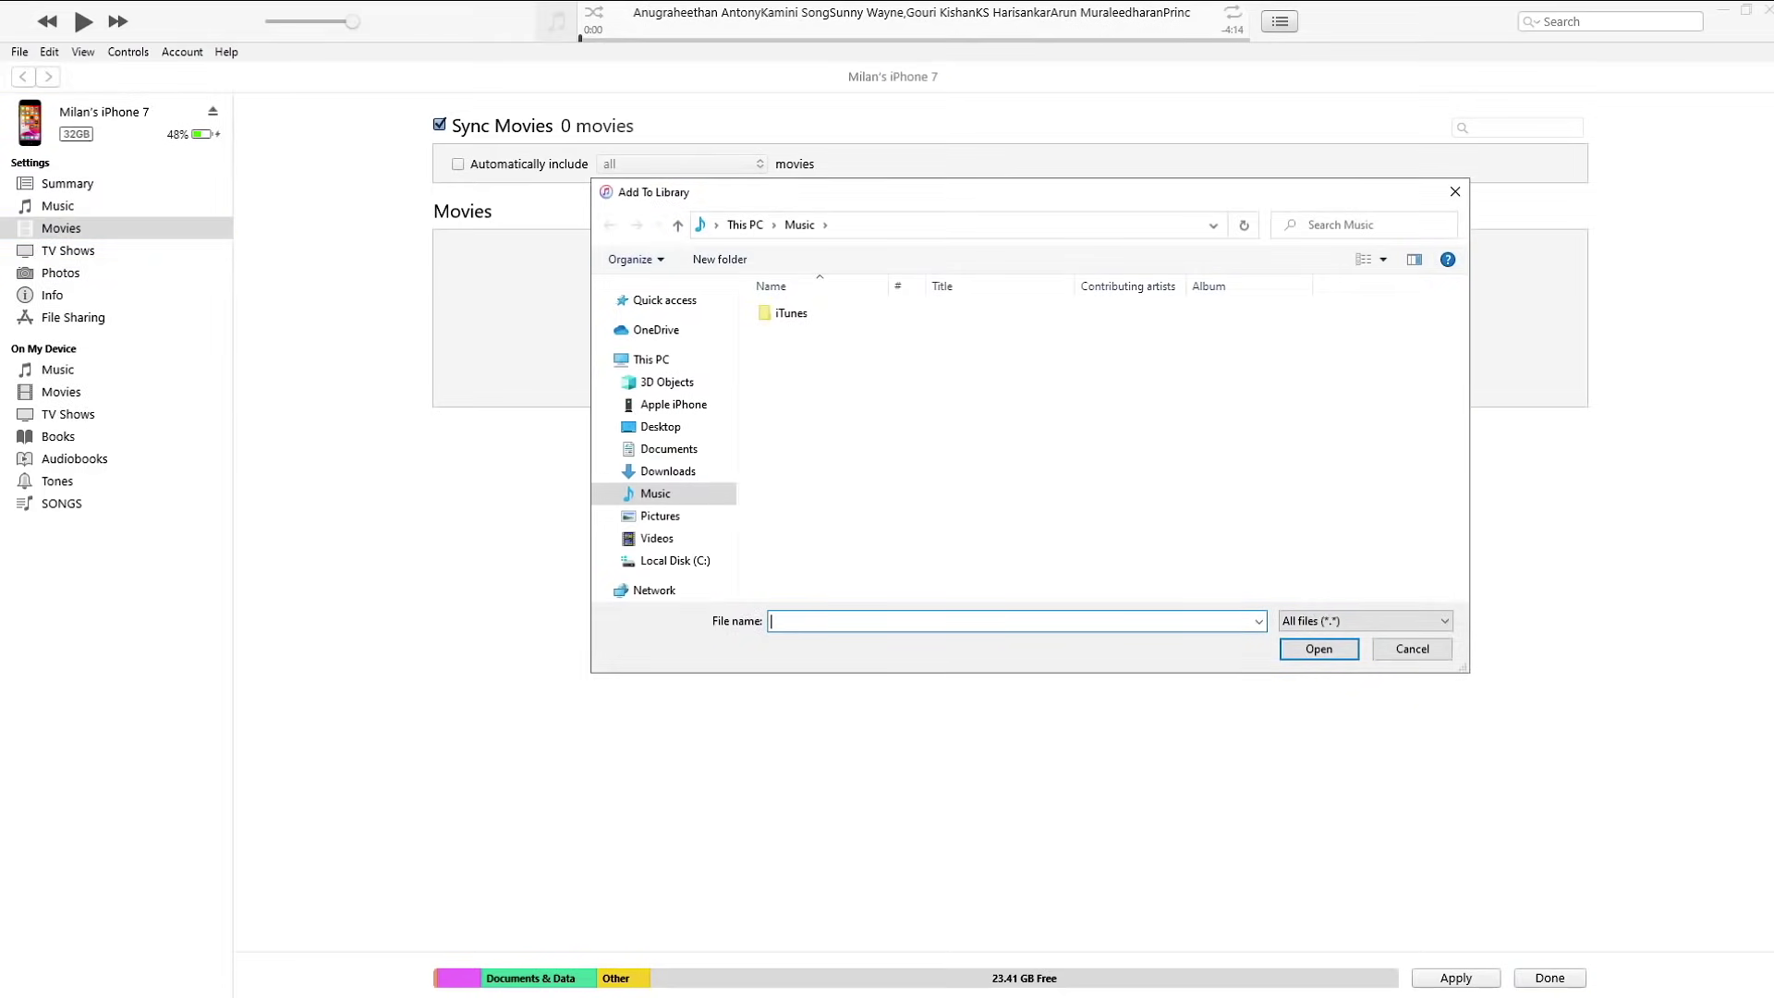
pyautogui.click(660, 426)
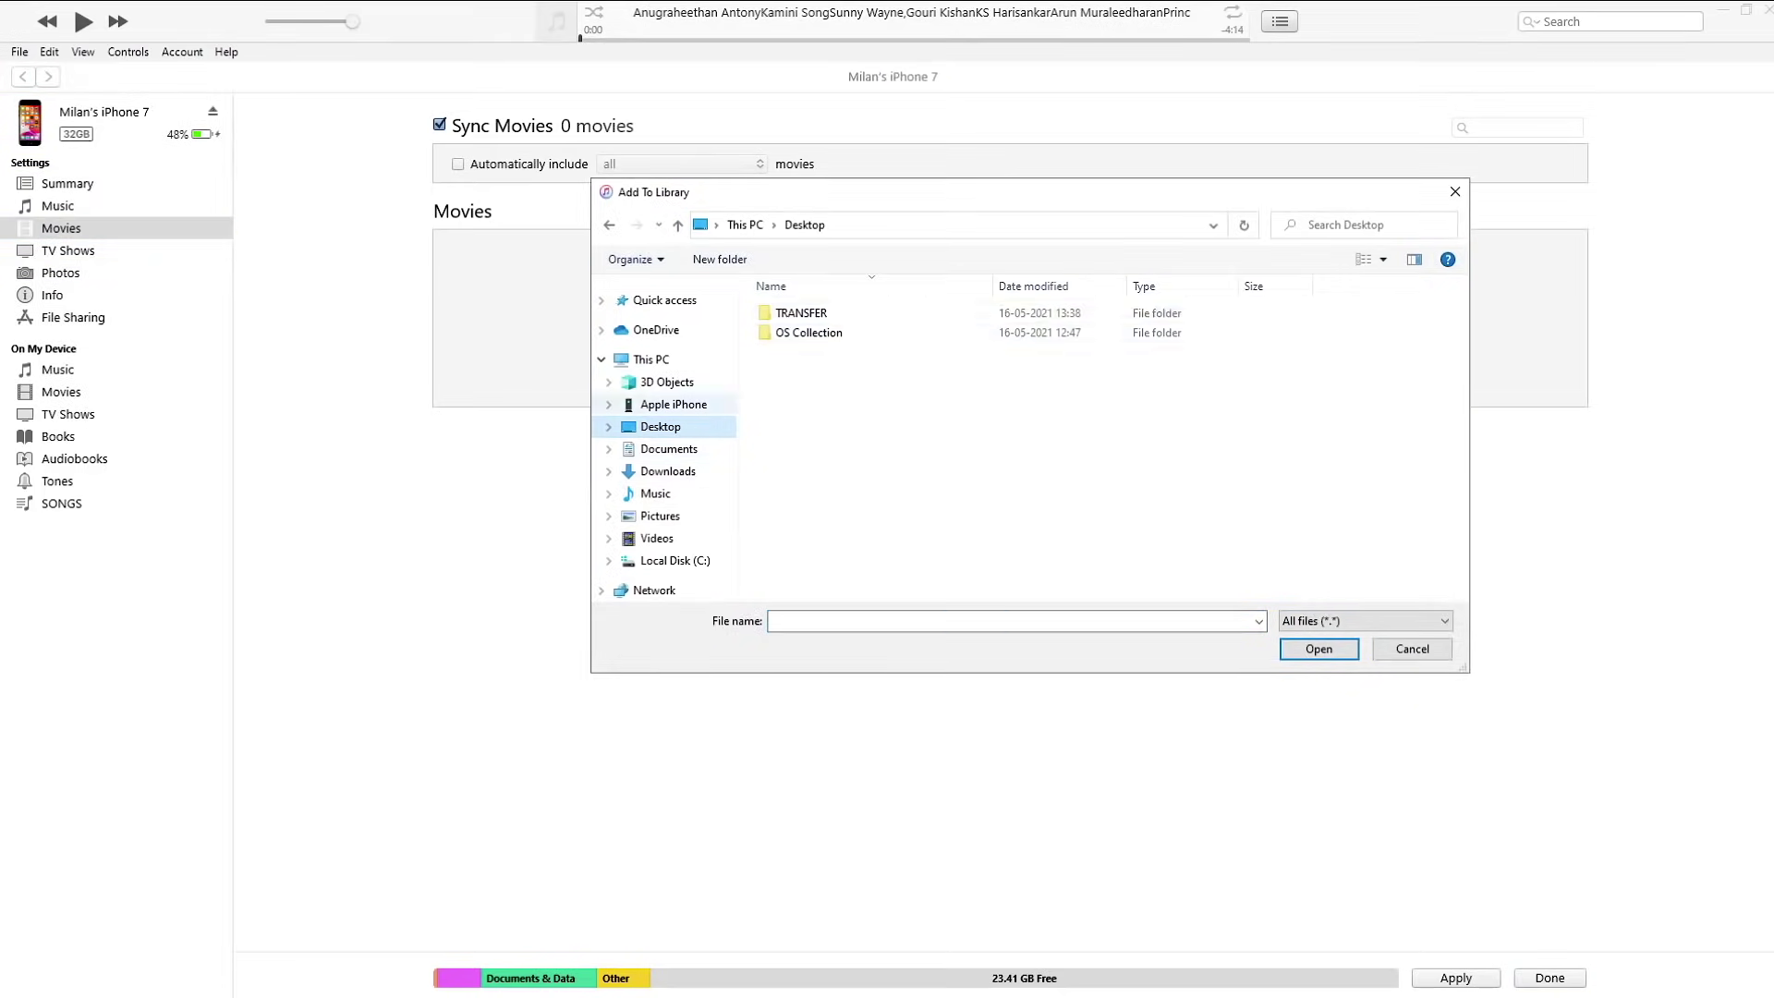
pyautogui.doubleClick(800, 313)
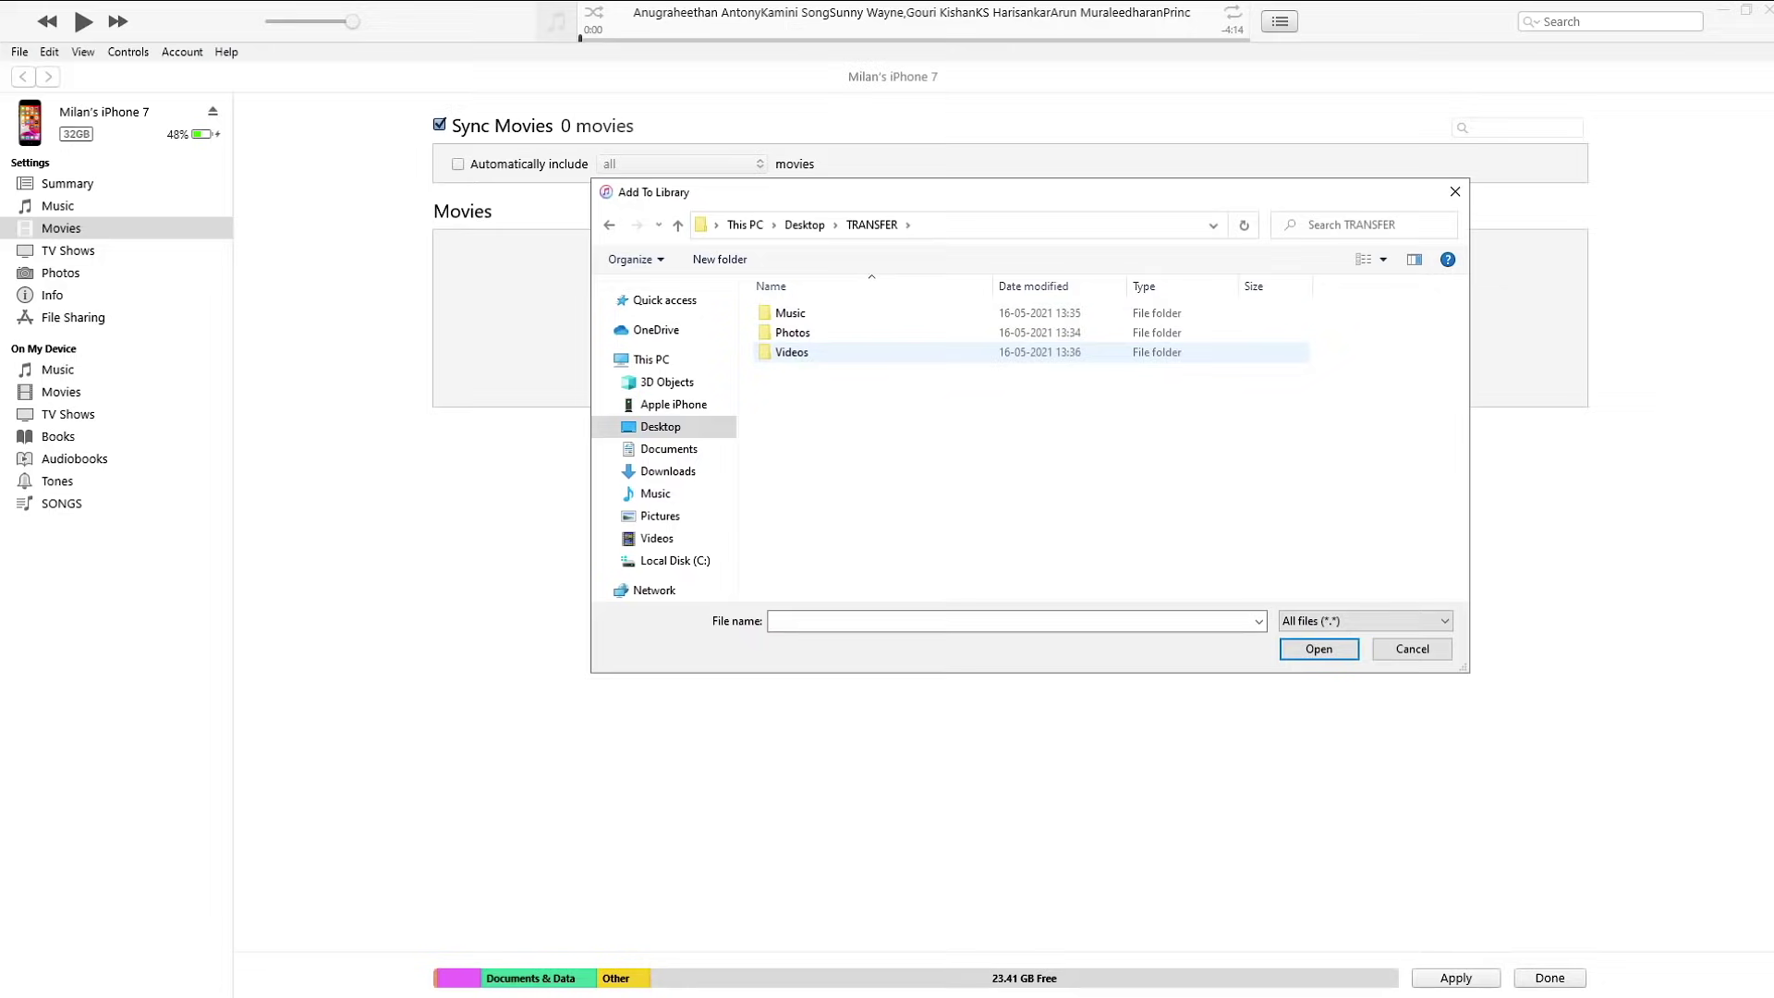
pyautogui.doubleClick(791, 352)
pyautogui.click(801, 337)
pyautogui.click(1319, 649)
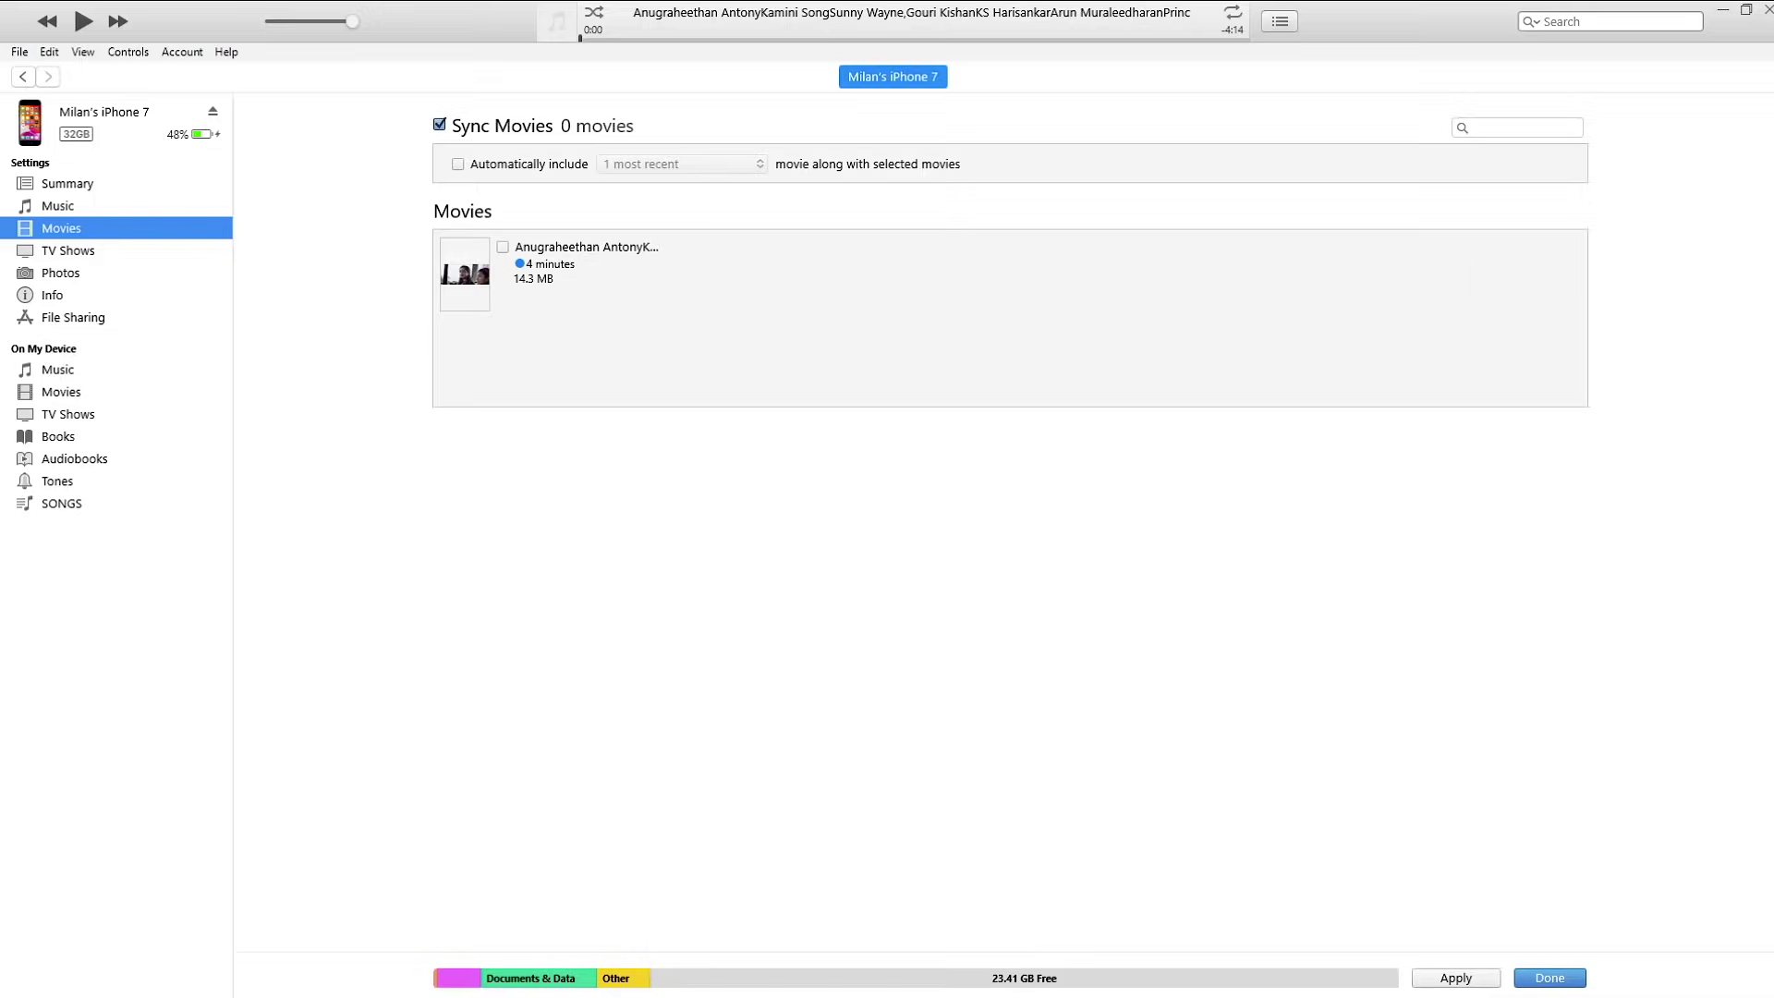
# Include the added movie in the movie sync and apply the changes to the iPhone.
pyautogui.click(503, 247)
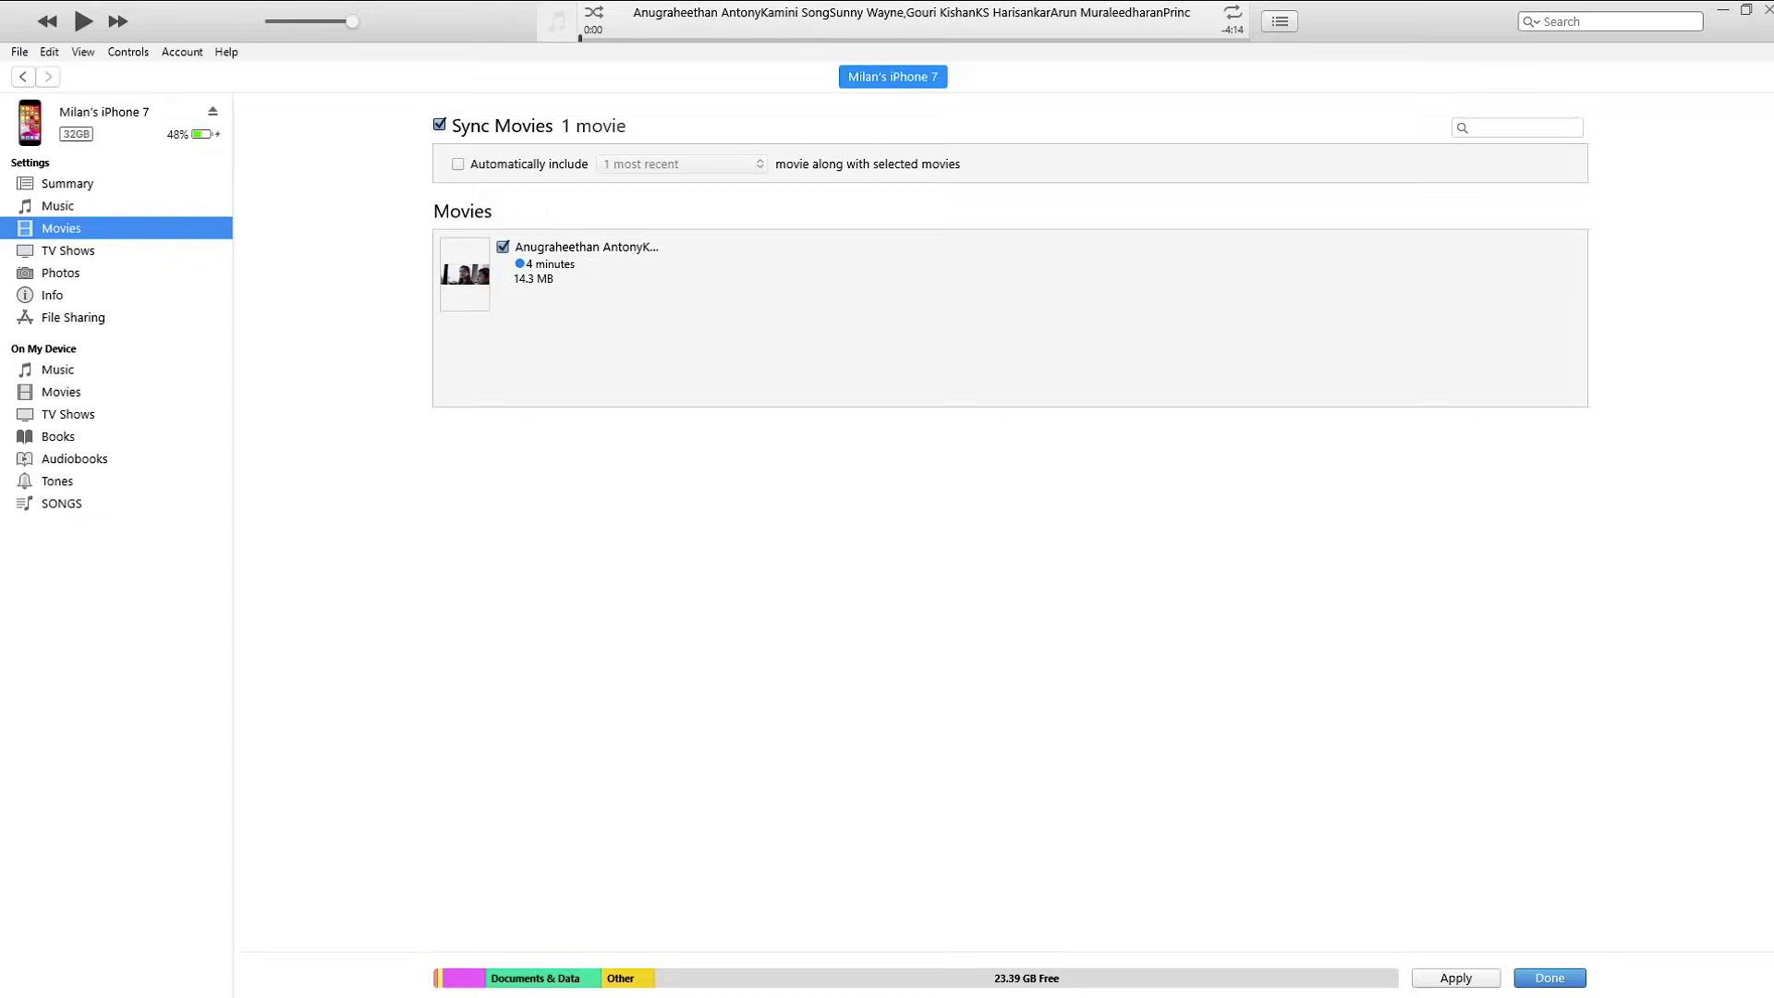
pyautogui.click(1456, 979)
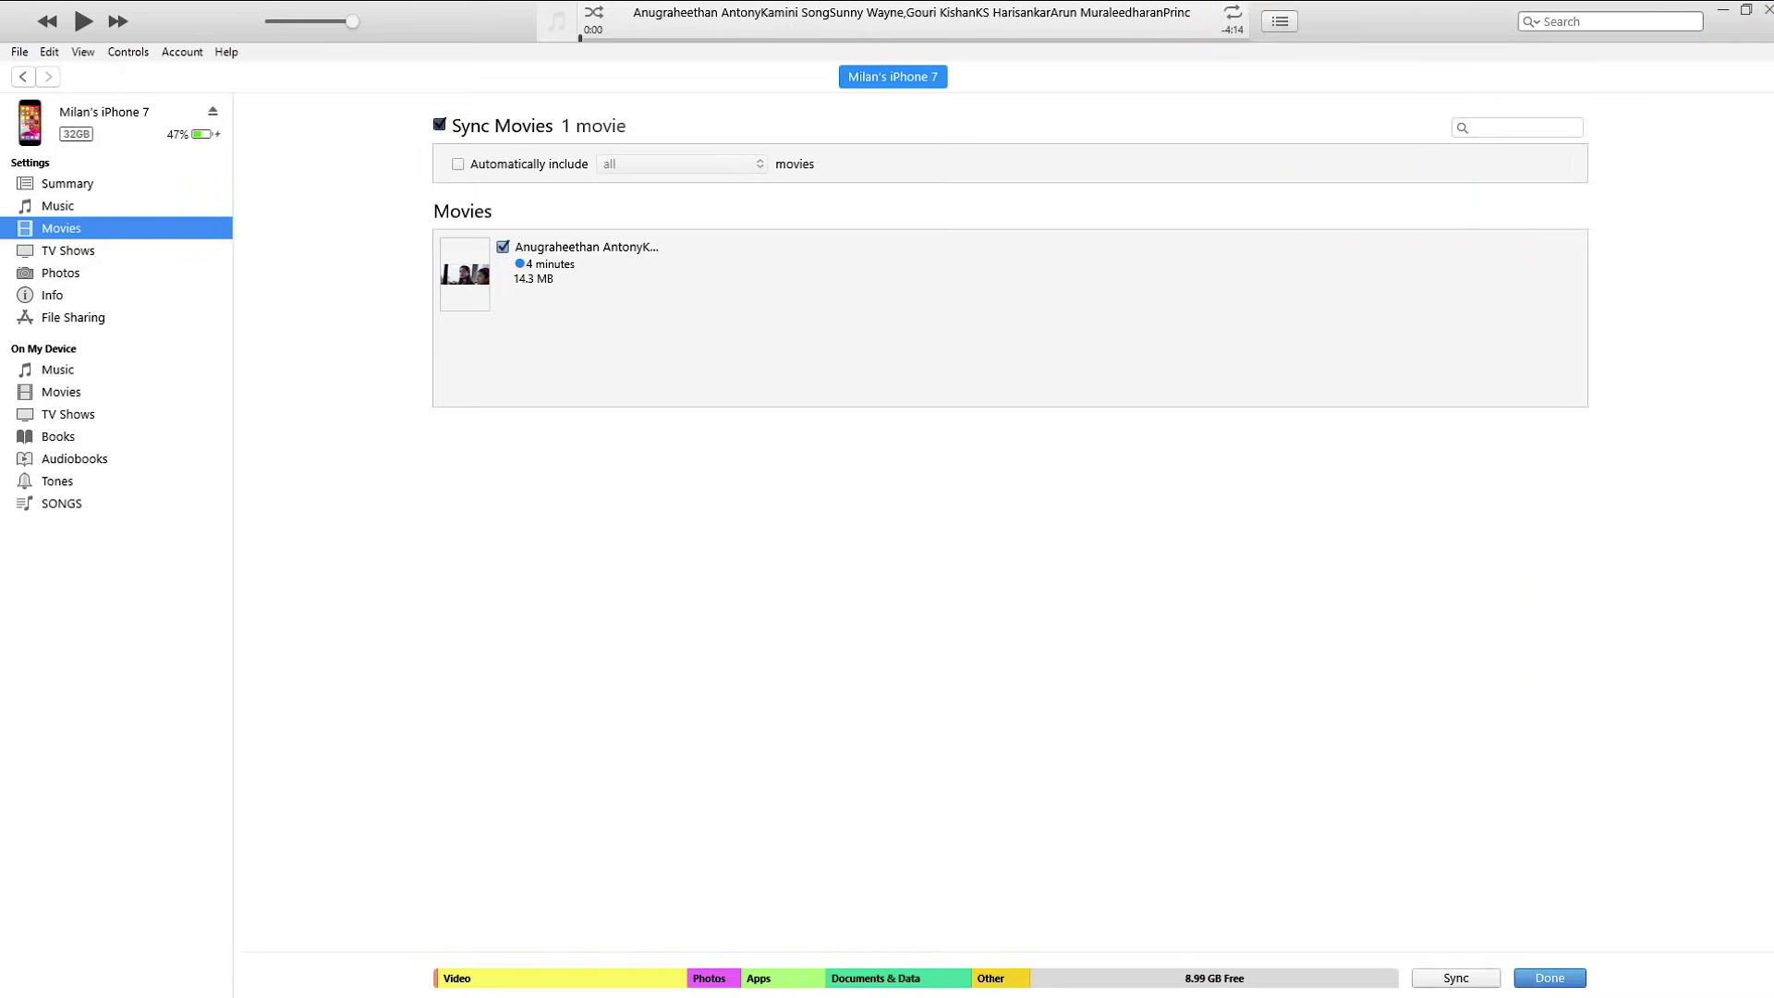
# Turn off movie syncing and enable photo syncing for the iPhone.
pyautogui.click(440, 124)
pyautogui.click(61, 272)
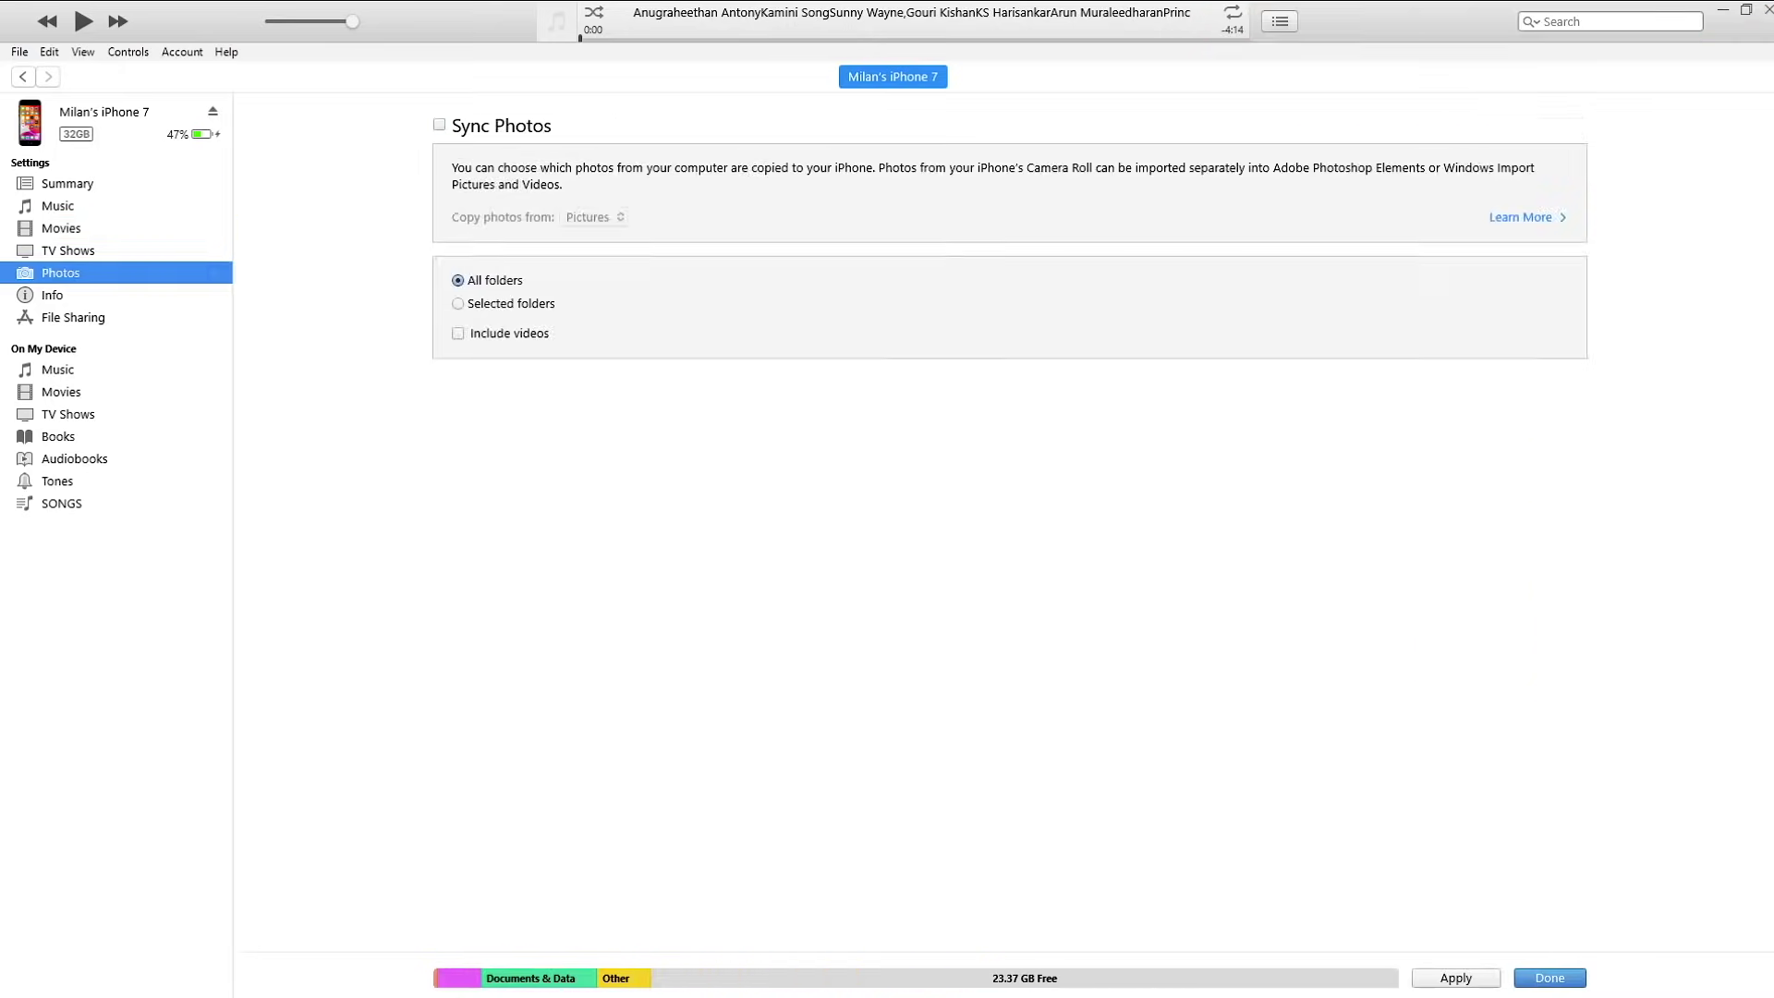
pyautogui.click(439, 124)
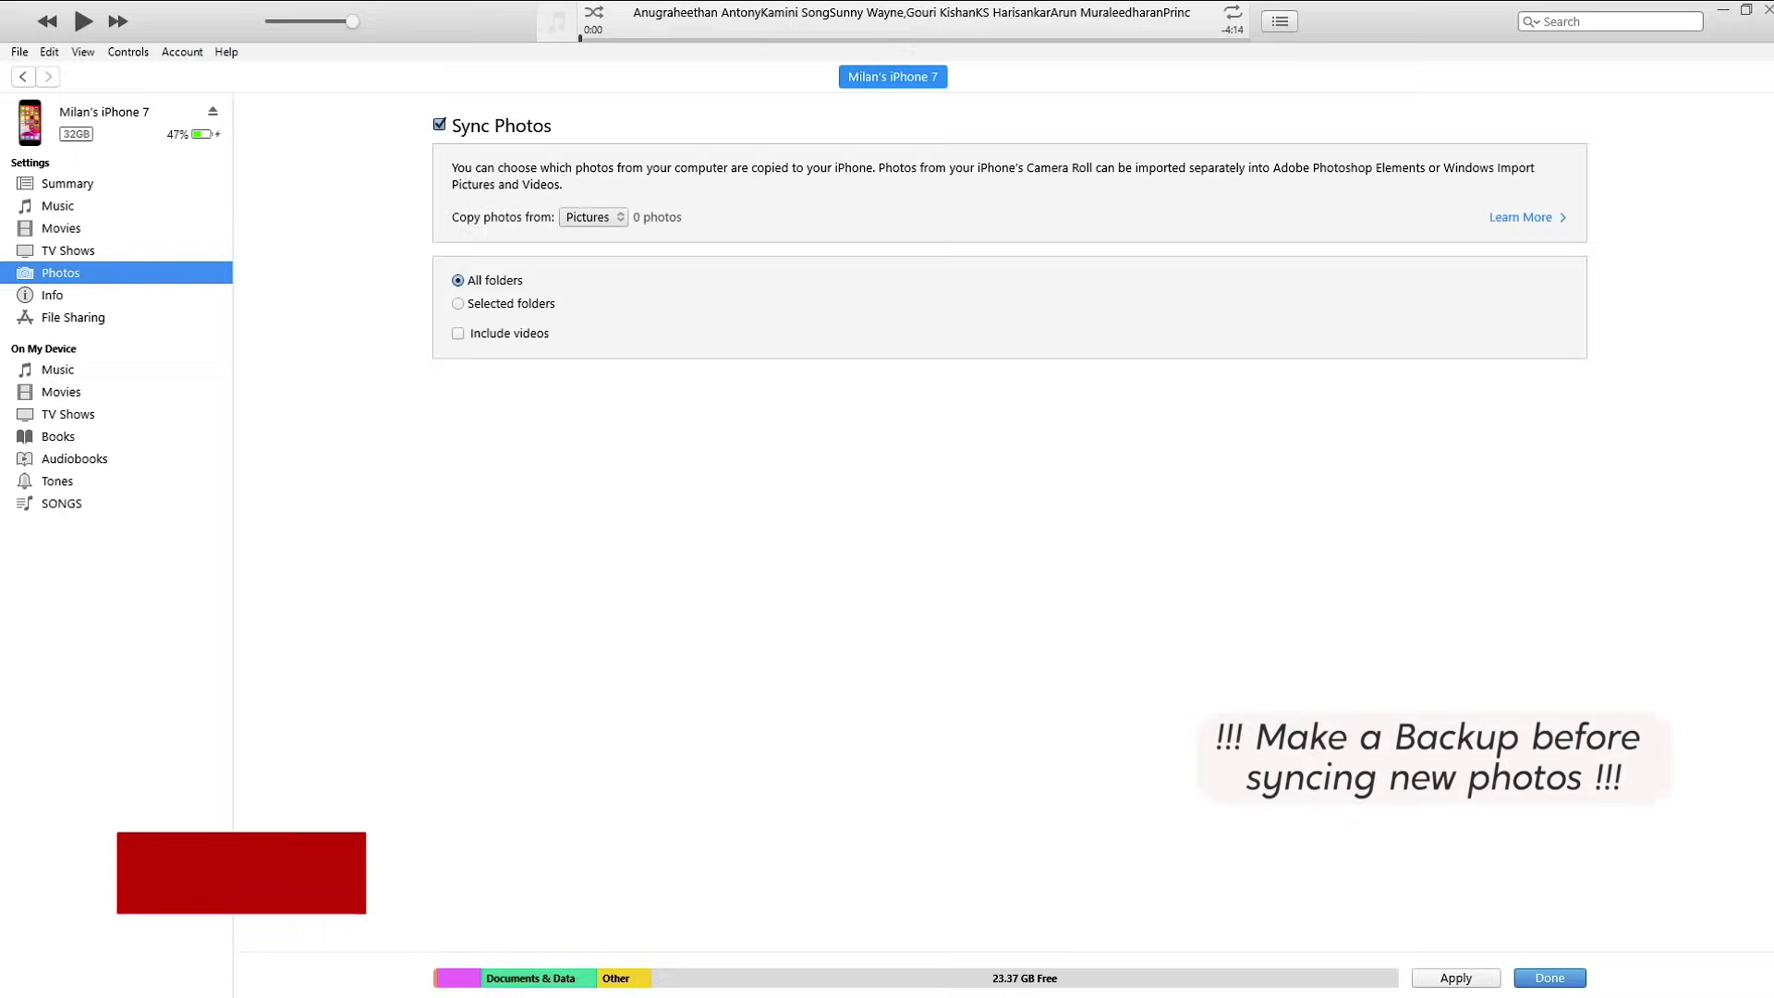
# Set the photo sync source to the desktop's TRANSFER > Photos folder, include videos, and apply the sync.
pyautogui.click(593, 217)
pyautogui.click(637, 240)
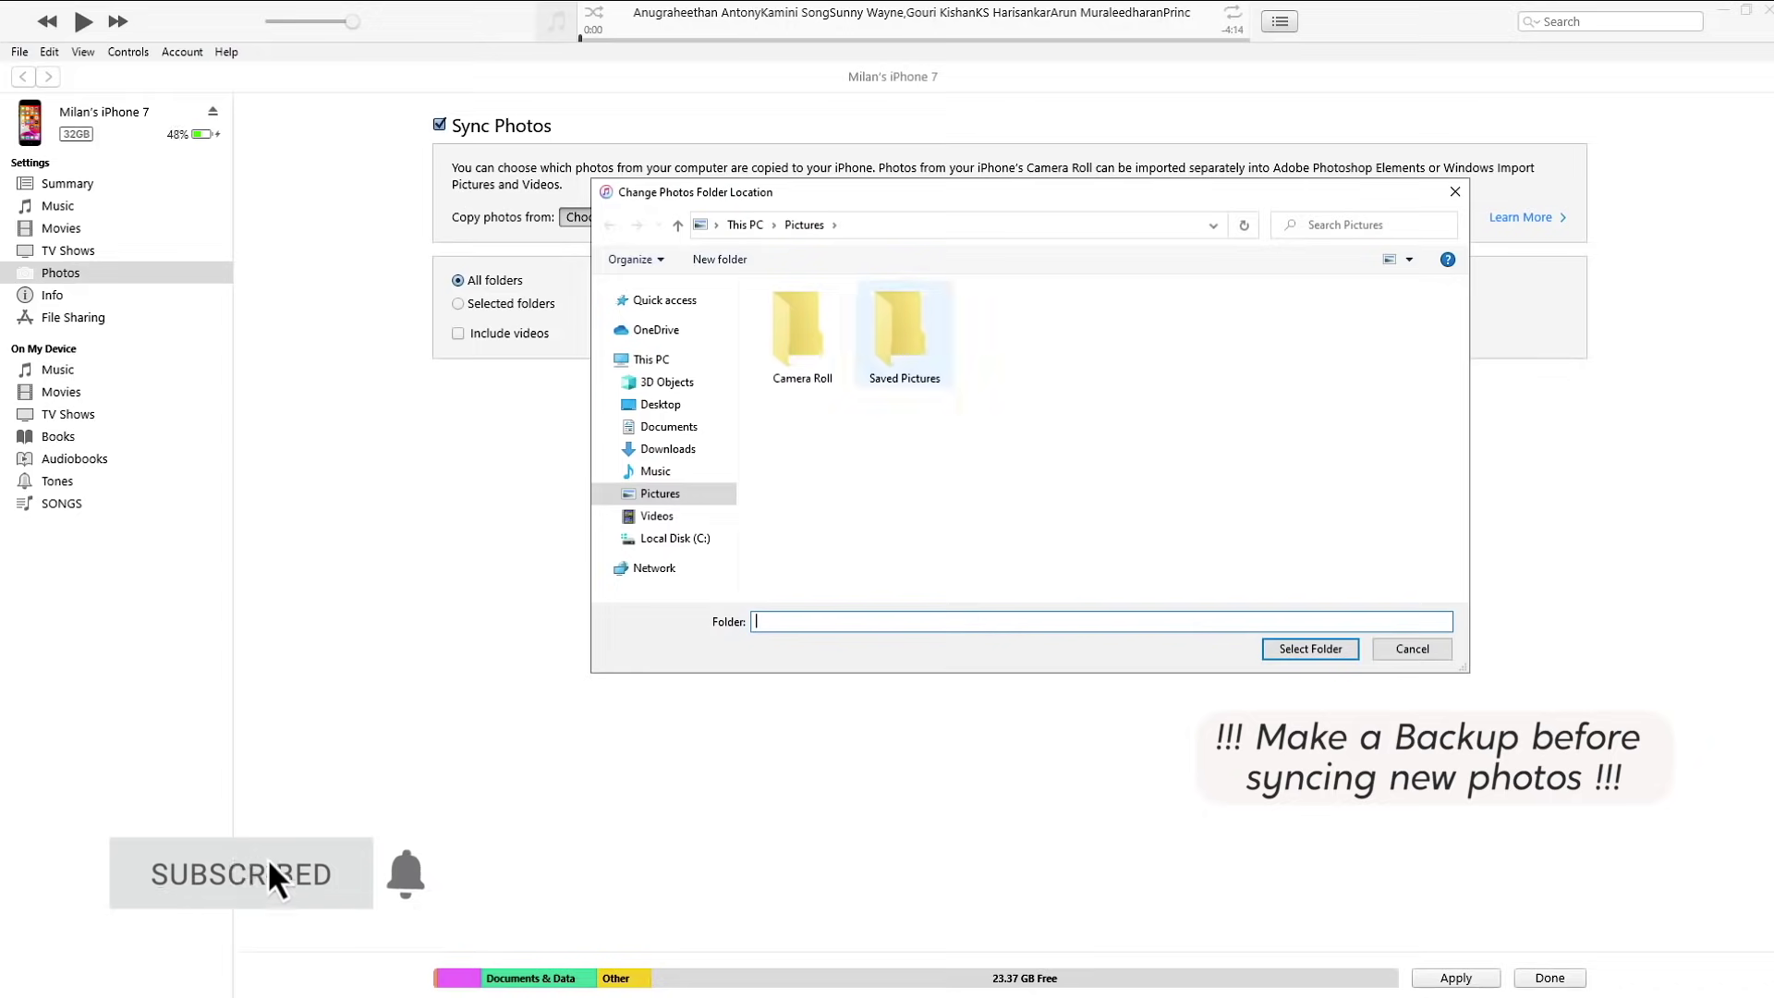
pyautogui.click(661, 405)
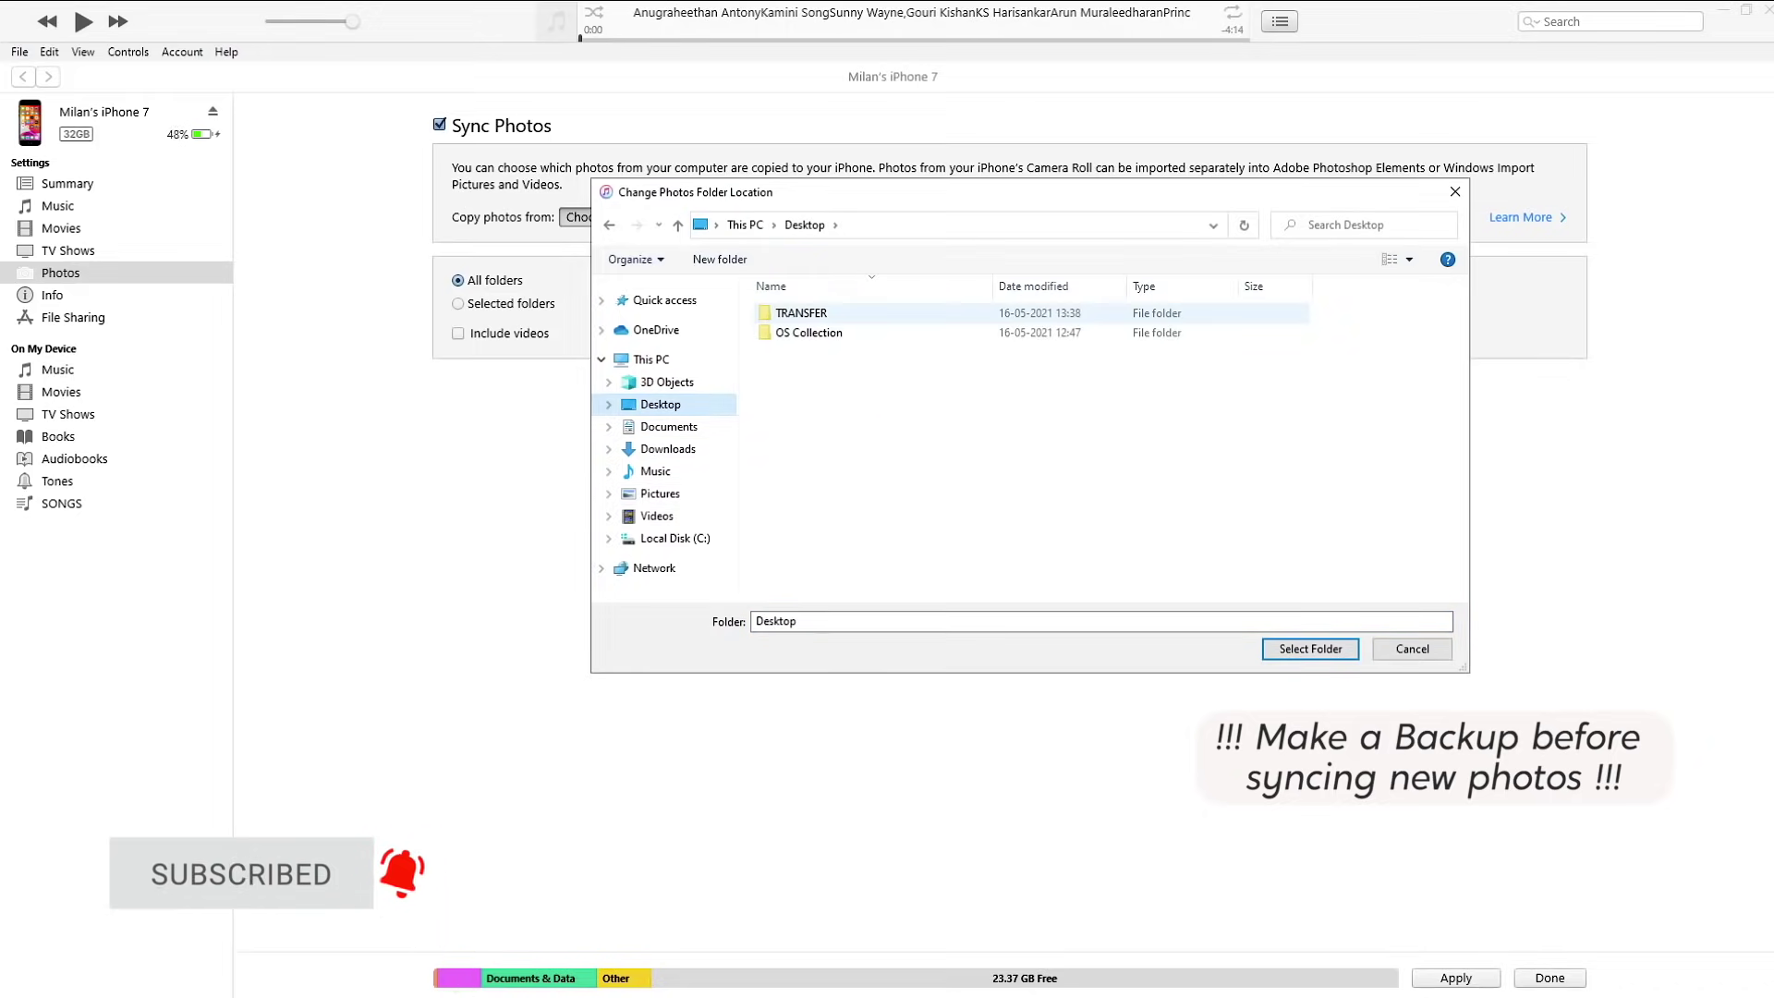
pyautogui.doubleClick(800, 313)
pyautogui.doubleClick(793, 332)
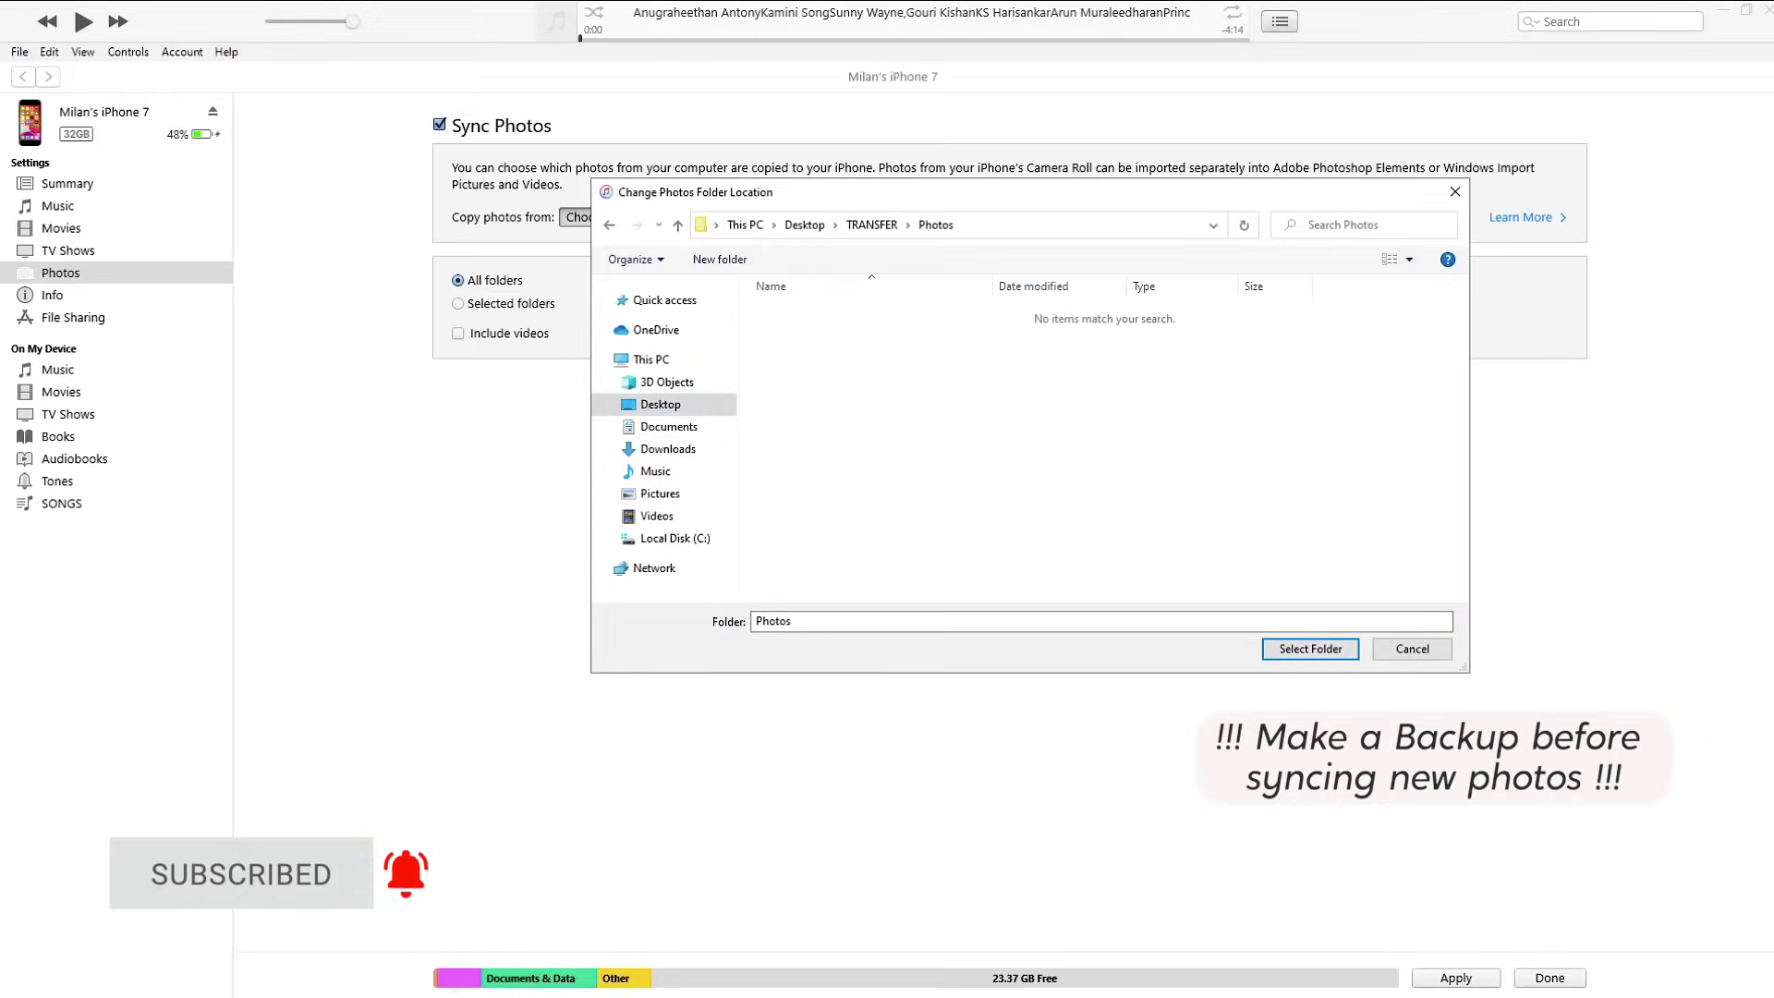
pyautogui.click(609, 225)
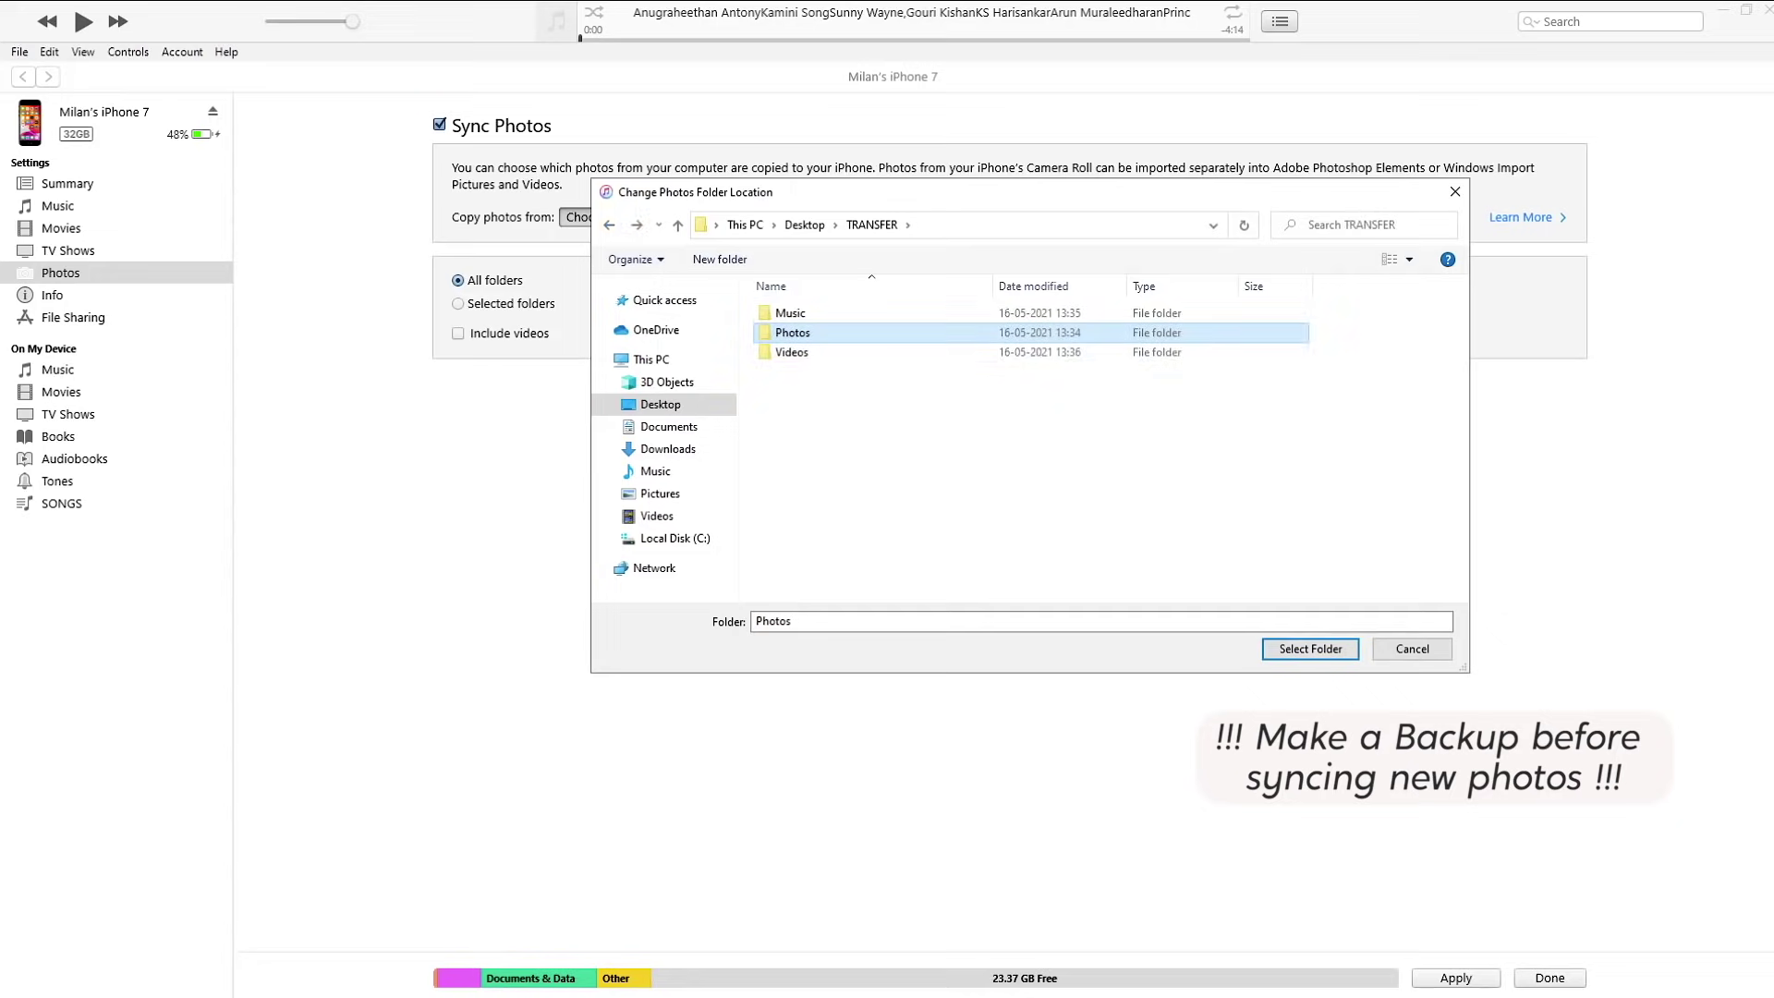
pyautogui.press('Return')
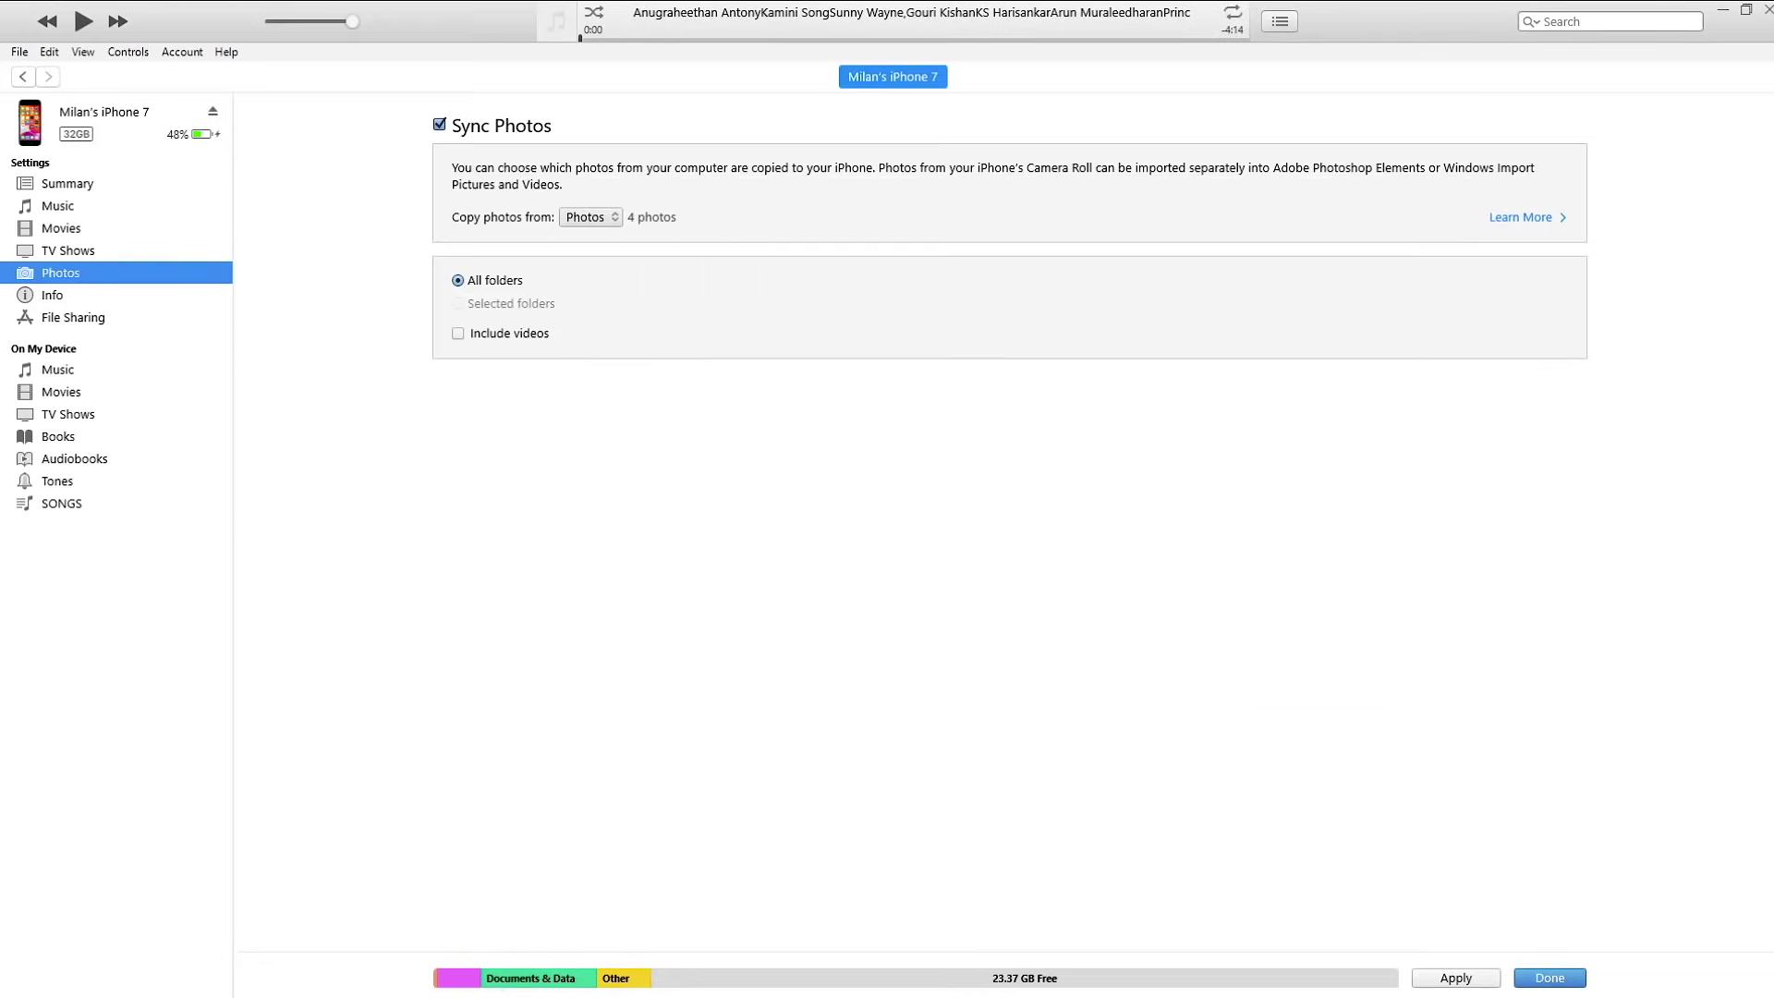
pyautogui.click(458, 334)
pyautogui.click(1456, 979)
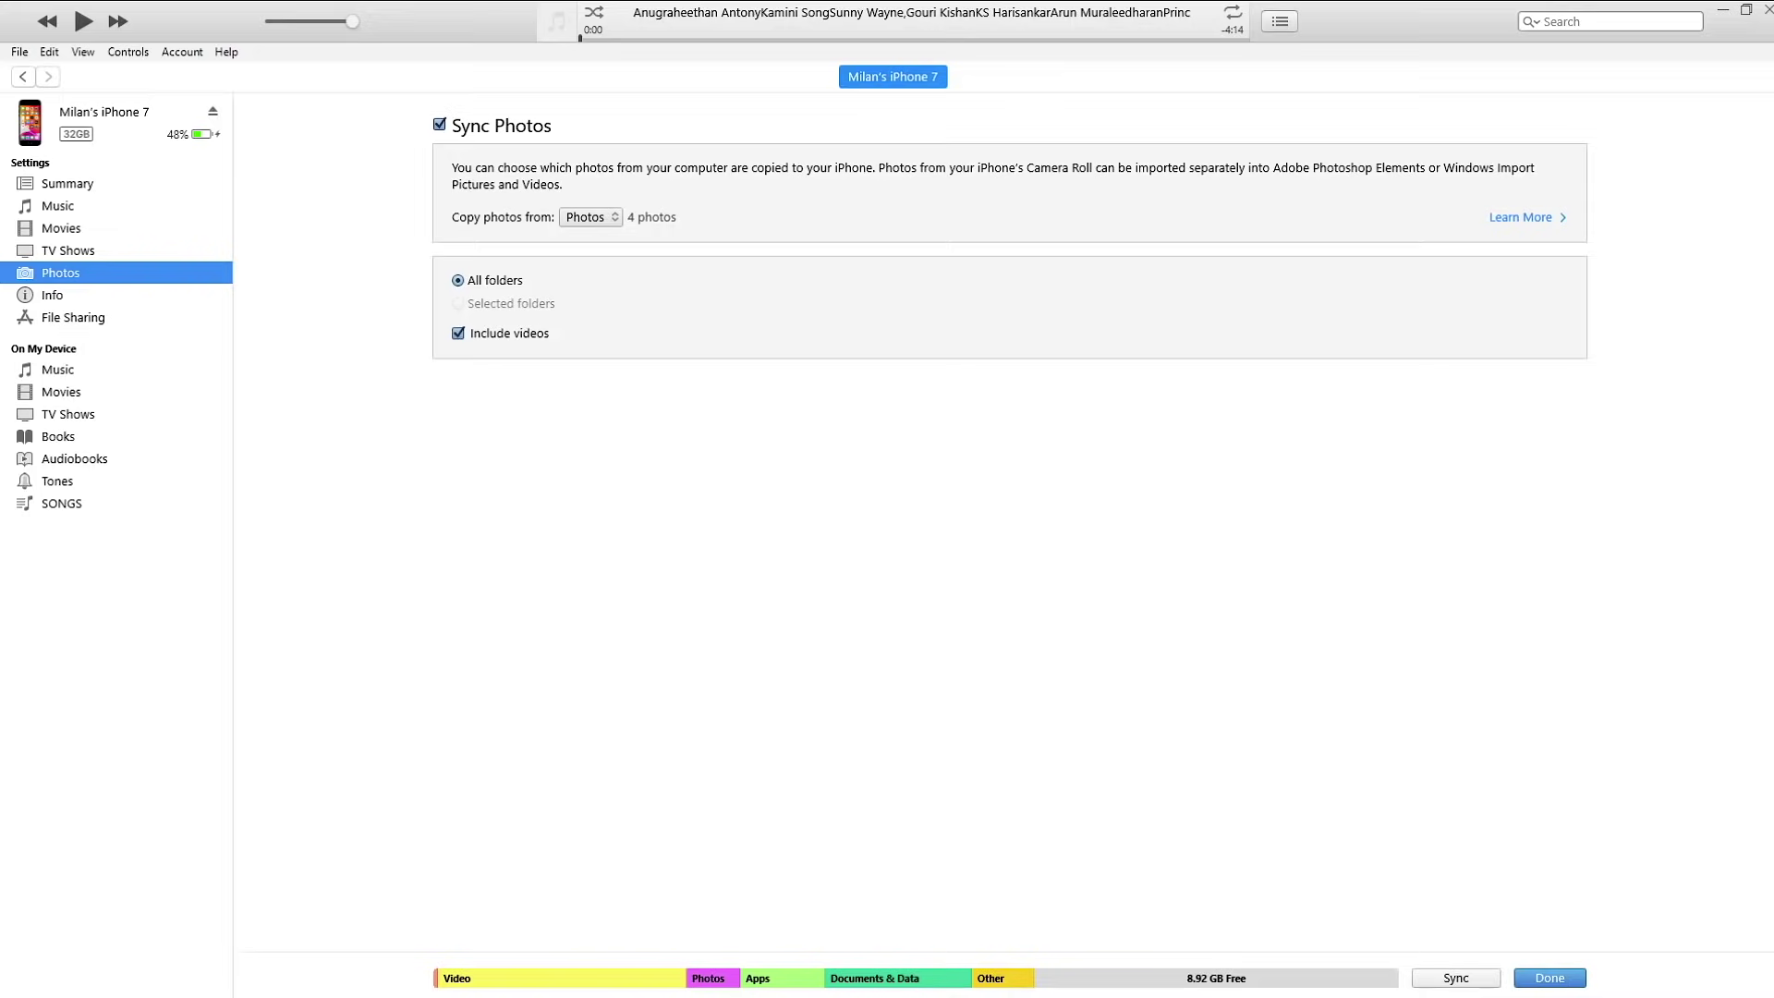
# View the iPhone's summary page and the iTunes Store sign-in dialog, and close the dialog without signing in.
pyautogui.click(68, 184)
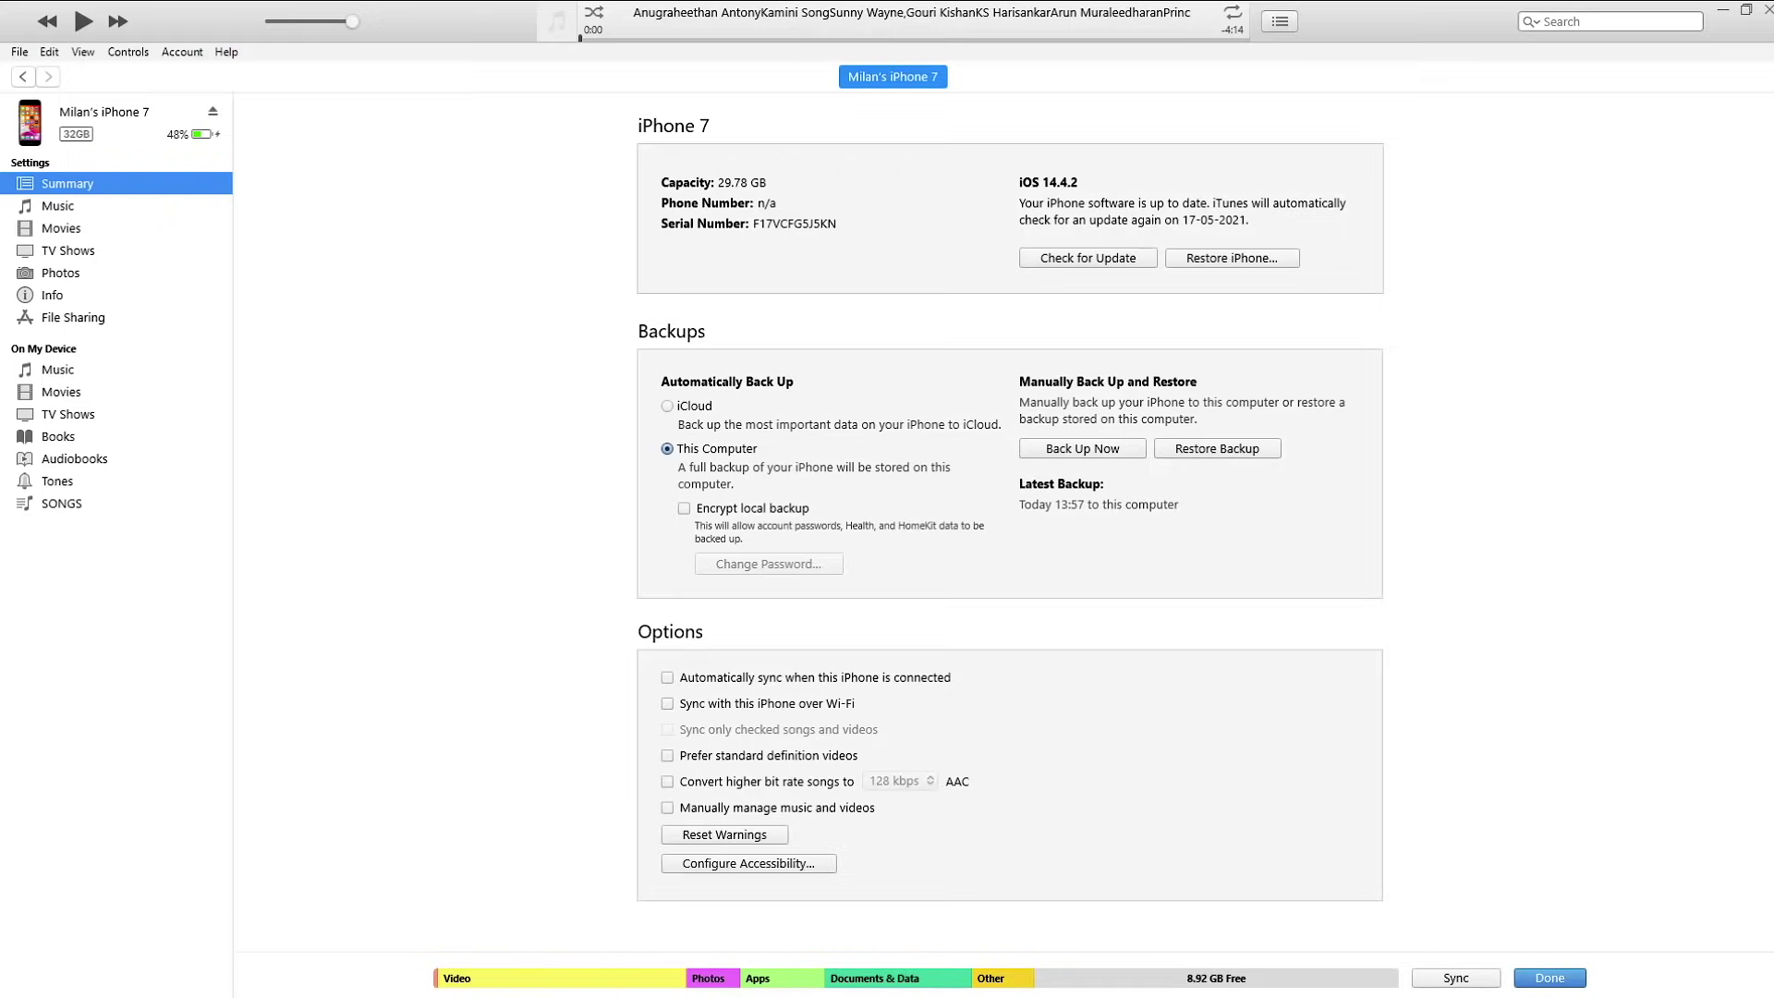
pyautogui.click(182, 53)
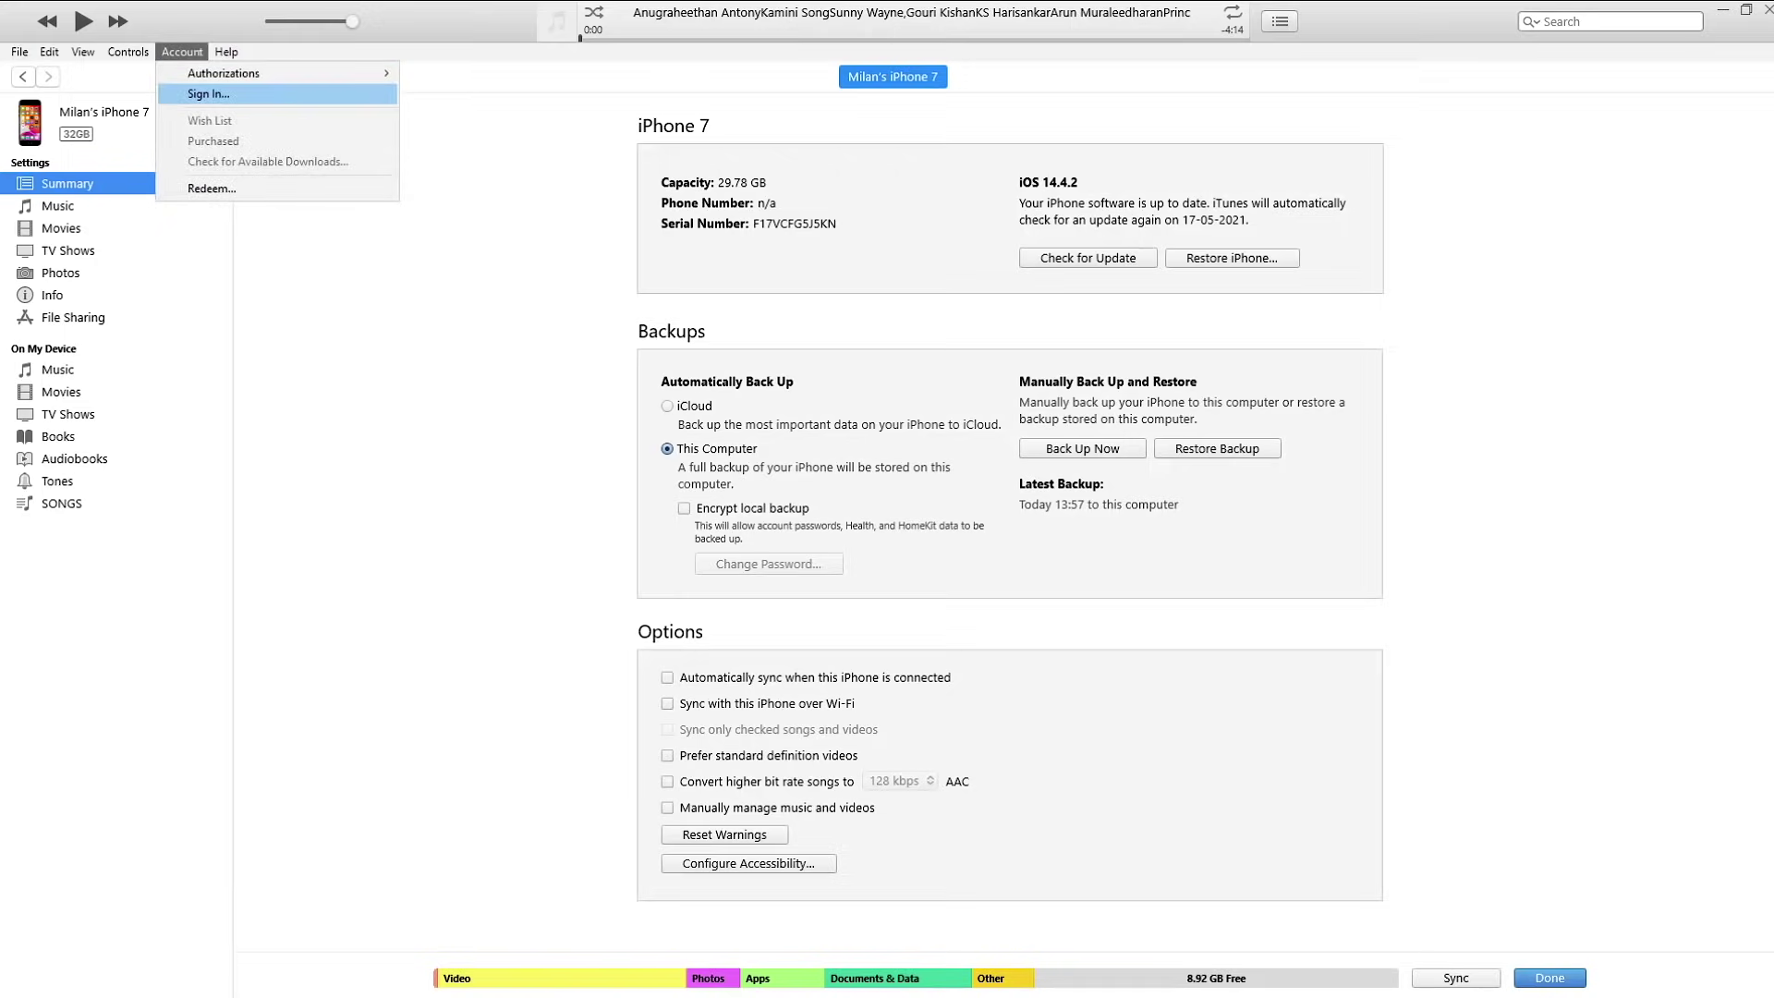
pyautogui.press('Return')
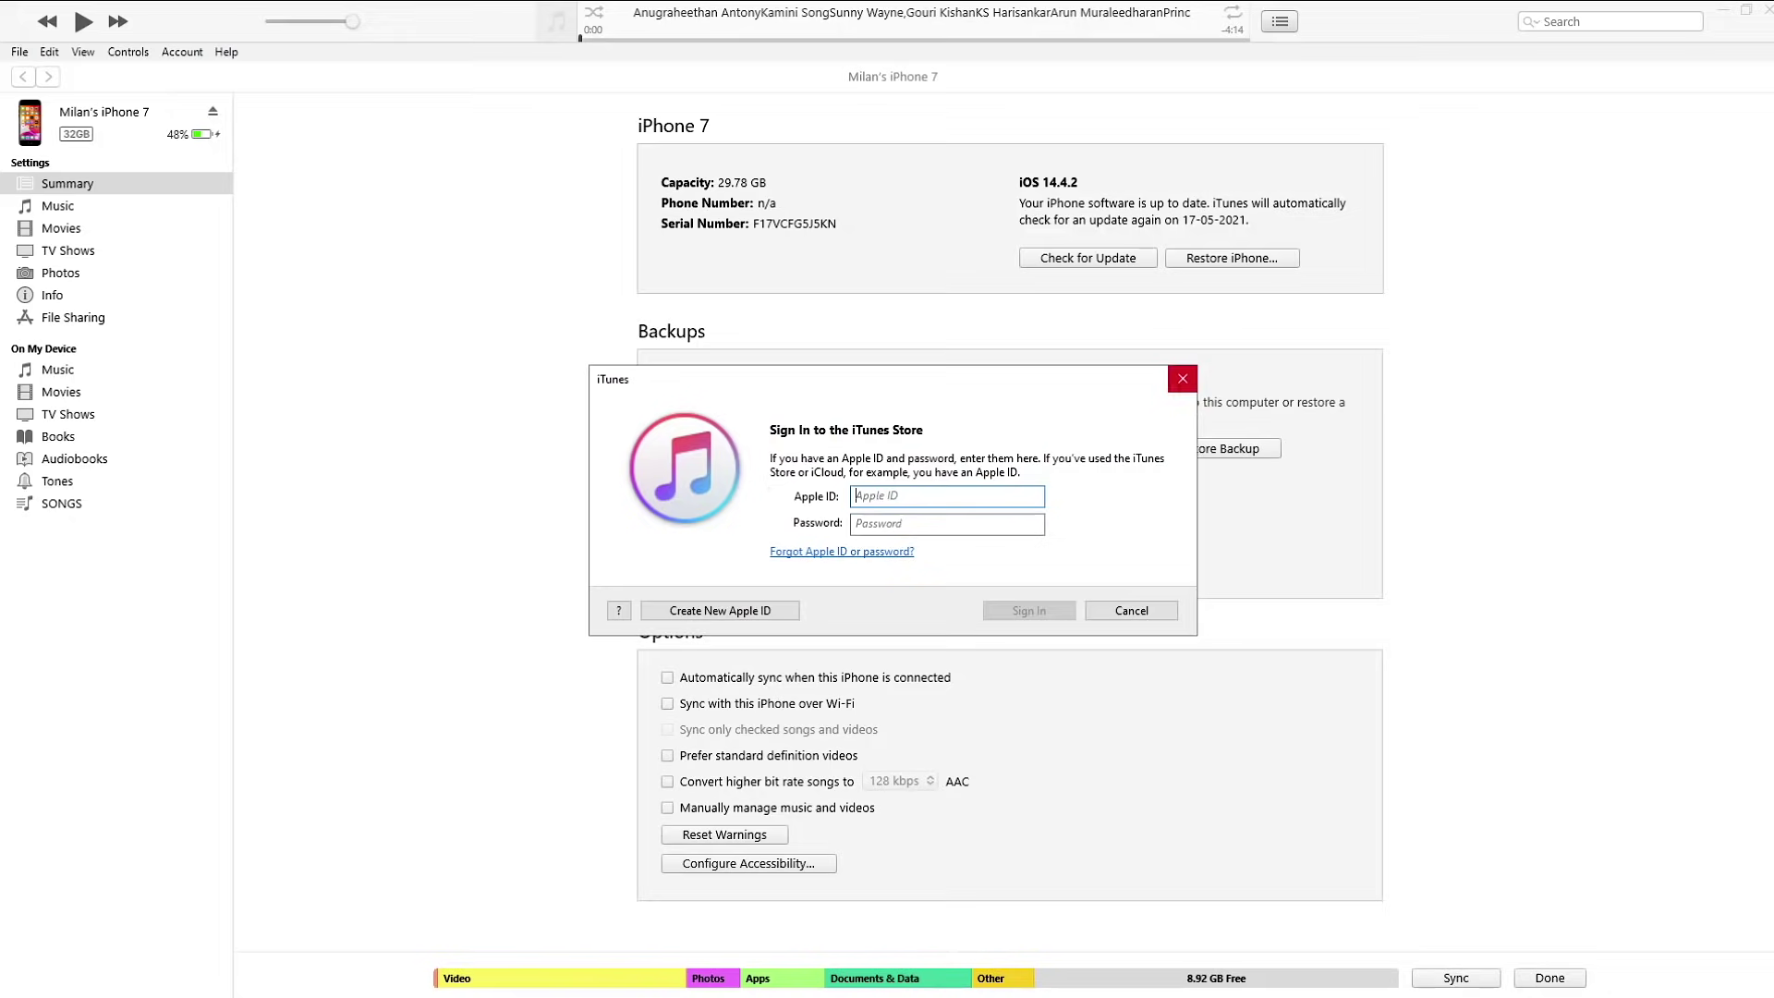
pyautogui.click(1183, 379)
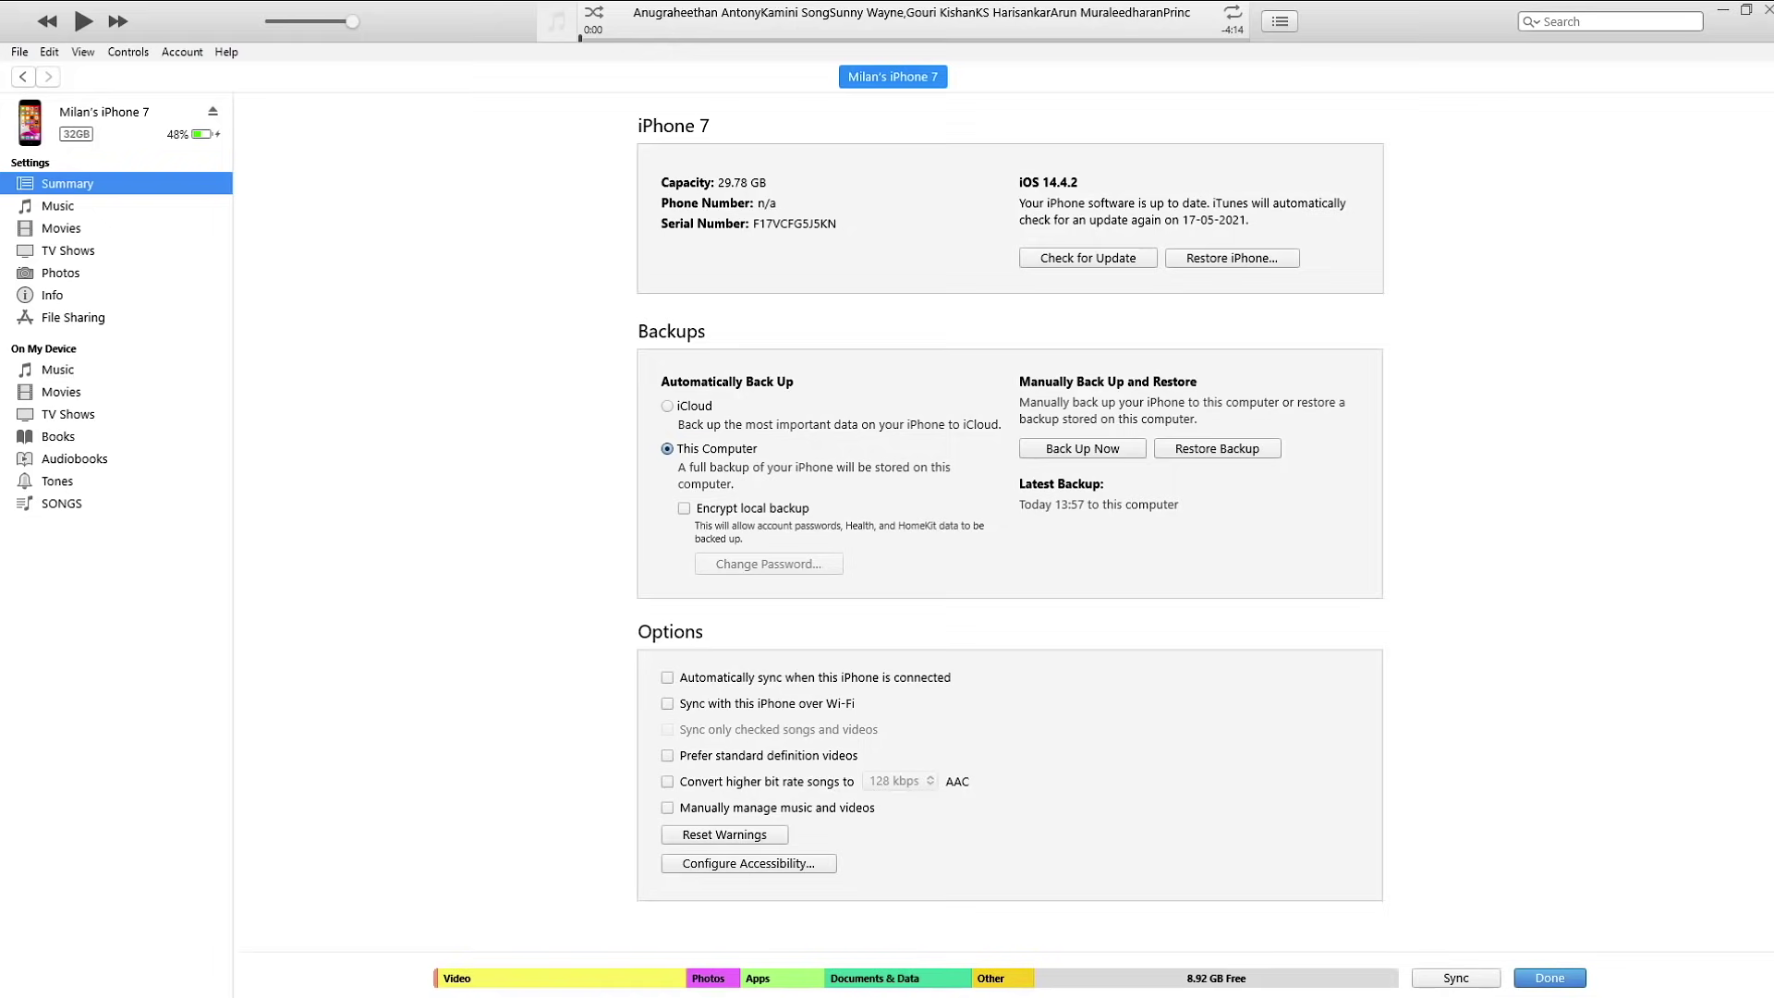
# Minimize iTunes, switch to Chrome, and look through the 3uTools home page for its features and download option.
pyautogui.click(1724, 10)
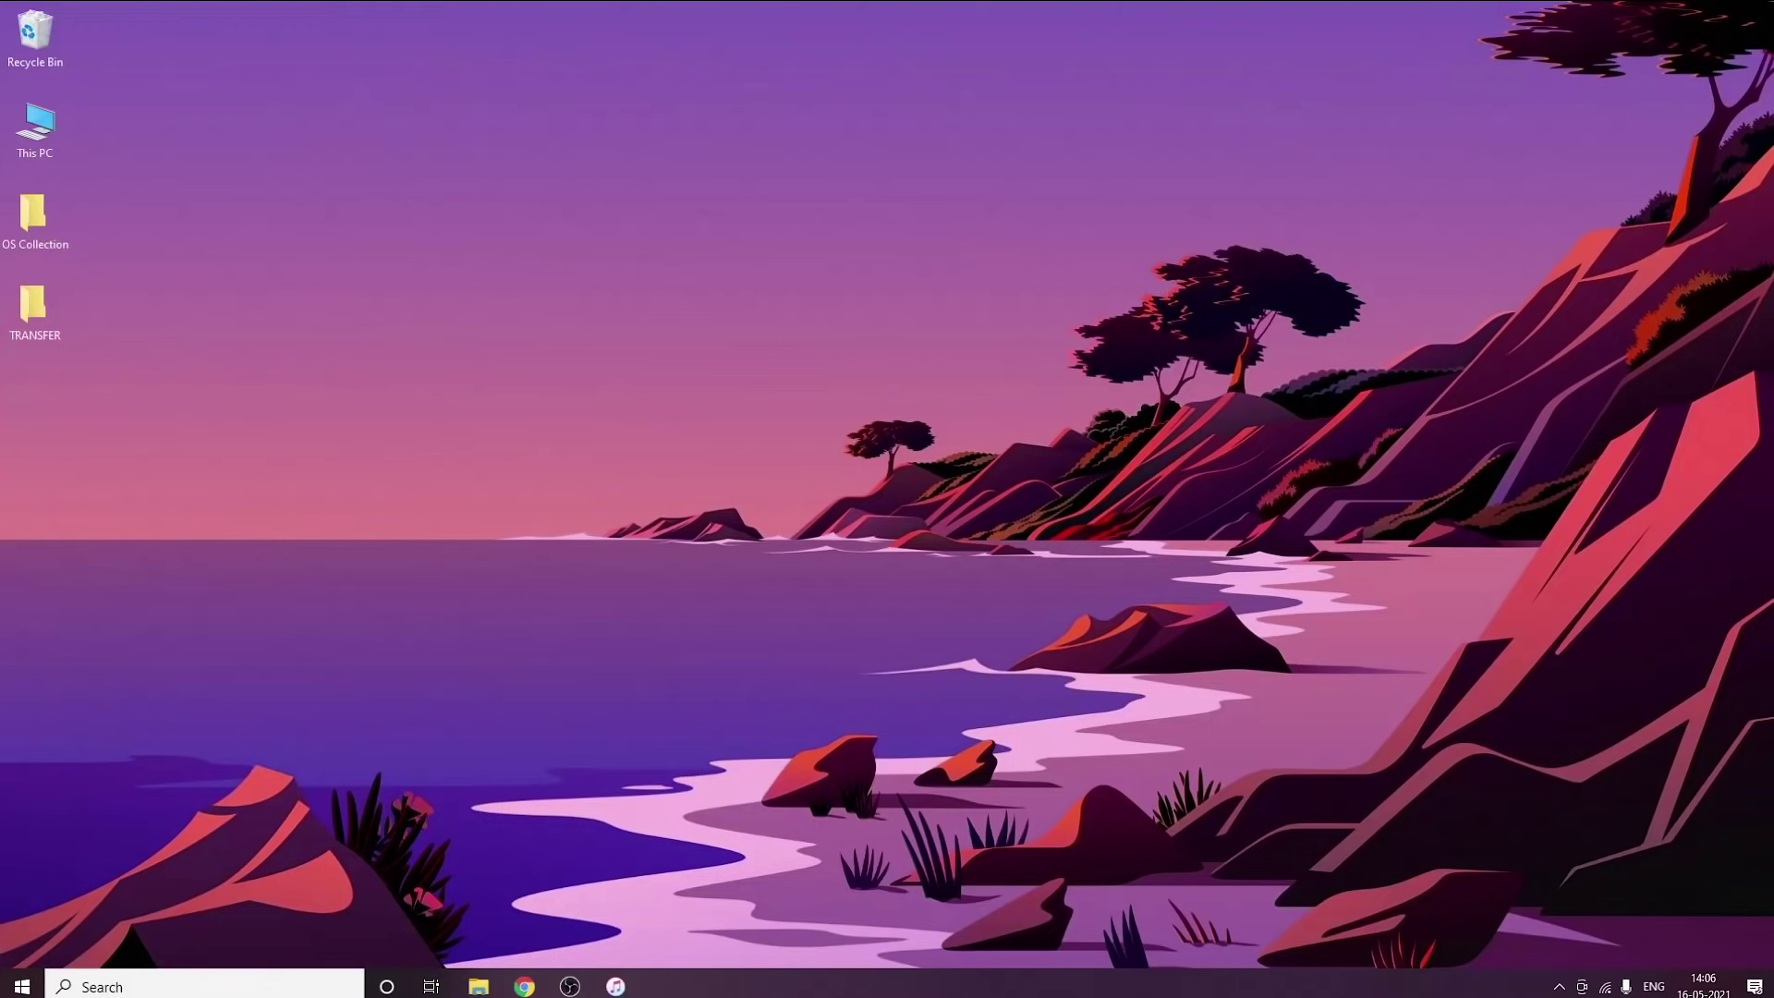
pyautogui.click(524, 986)
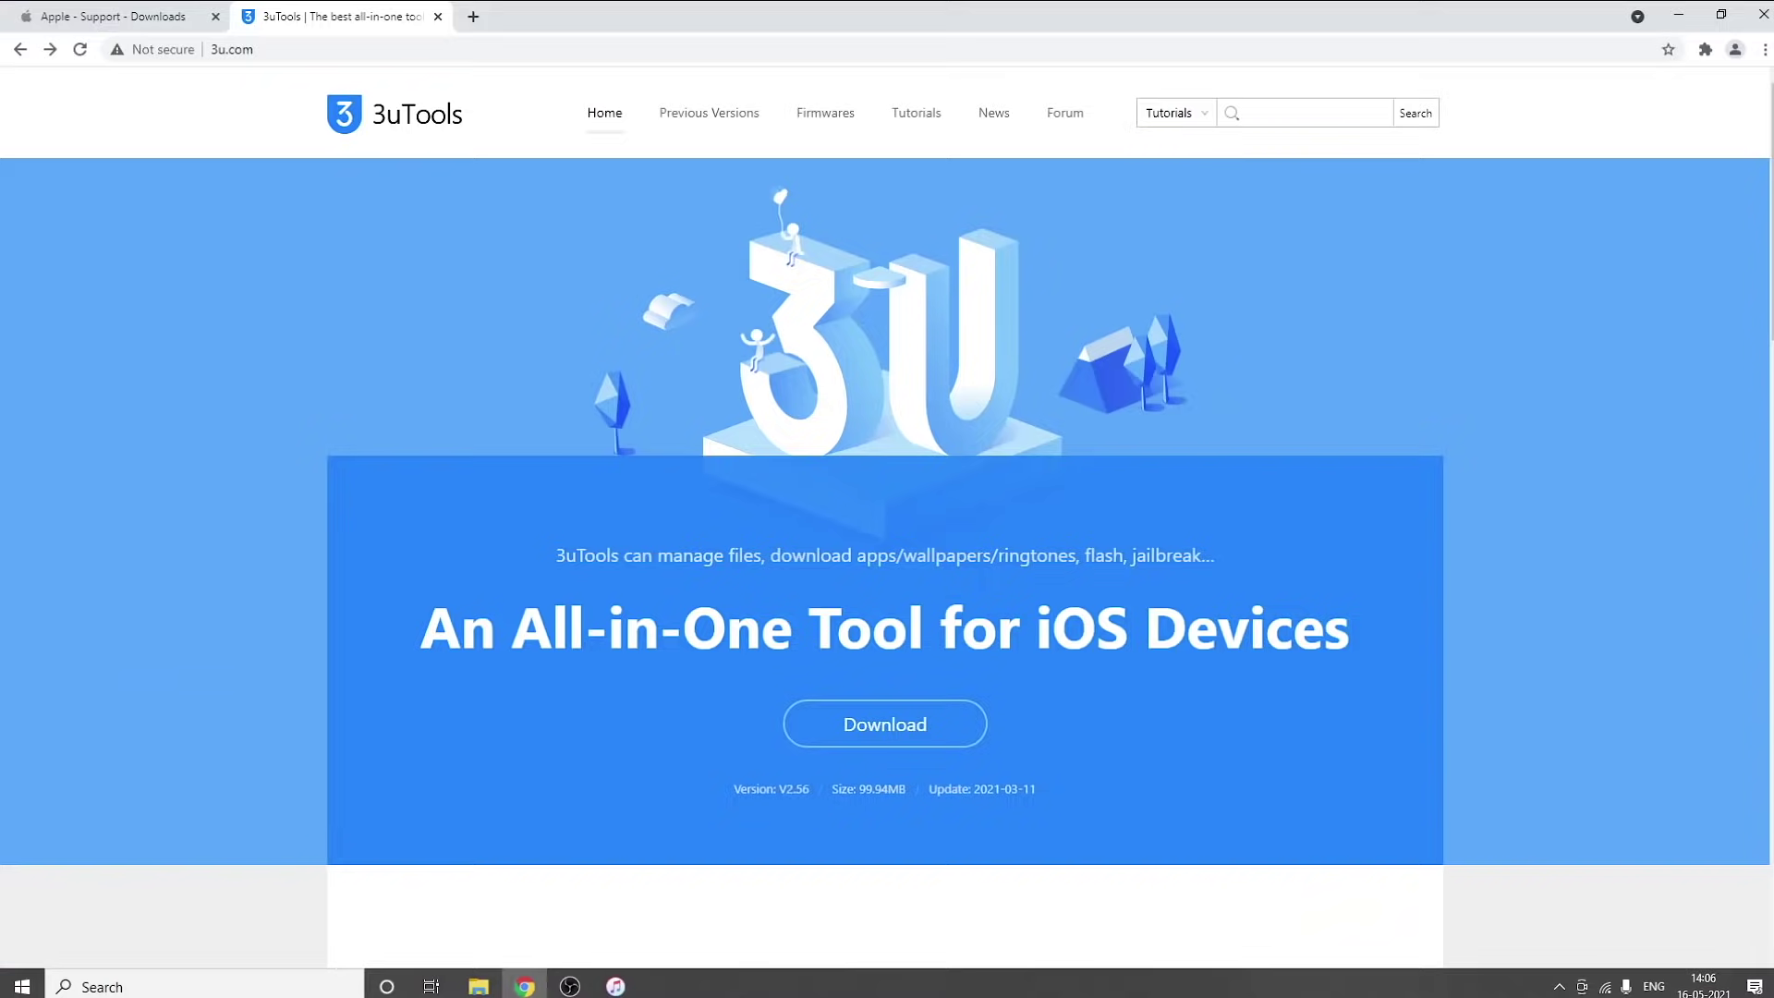
pyautogui.scroll(-13, 886, 554)
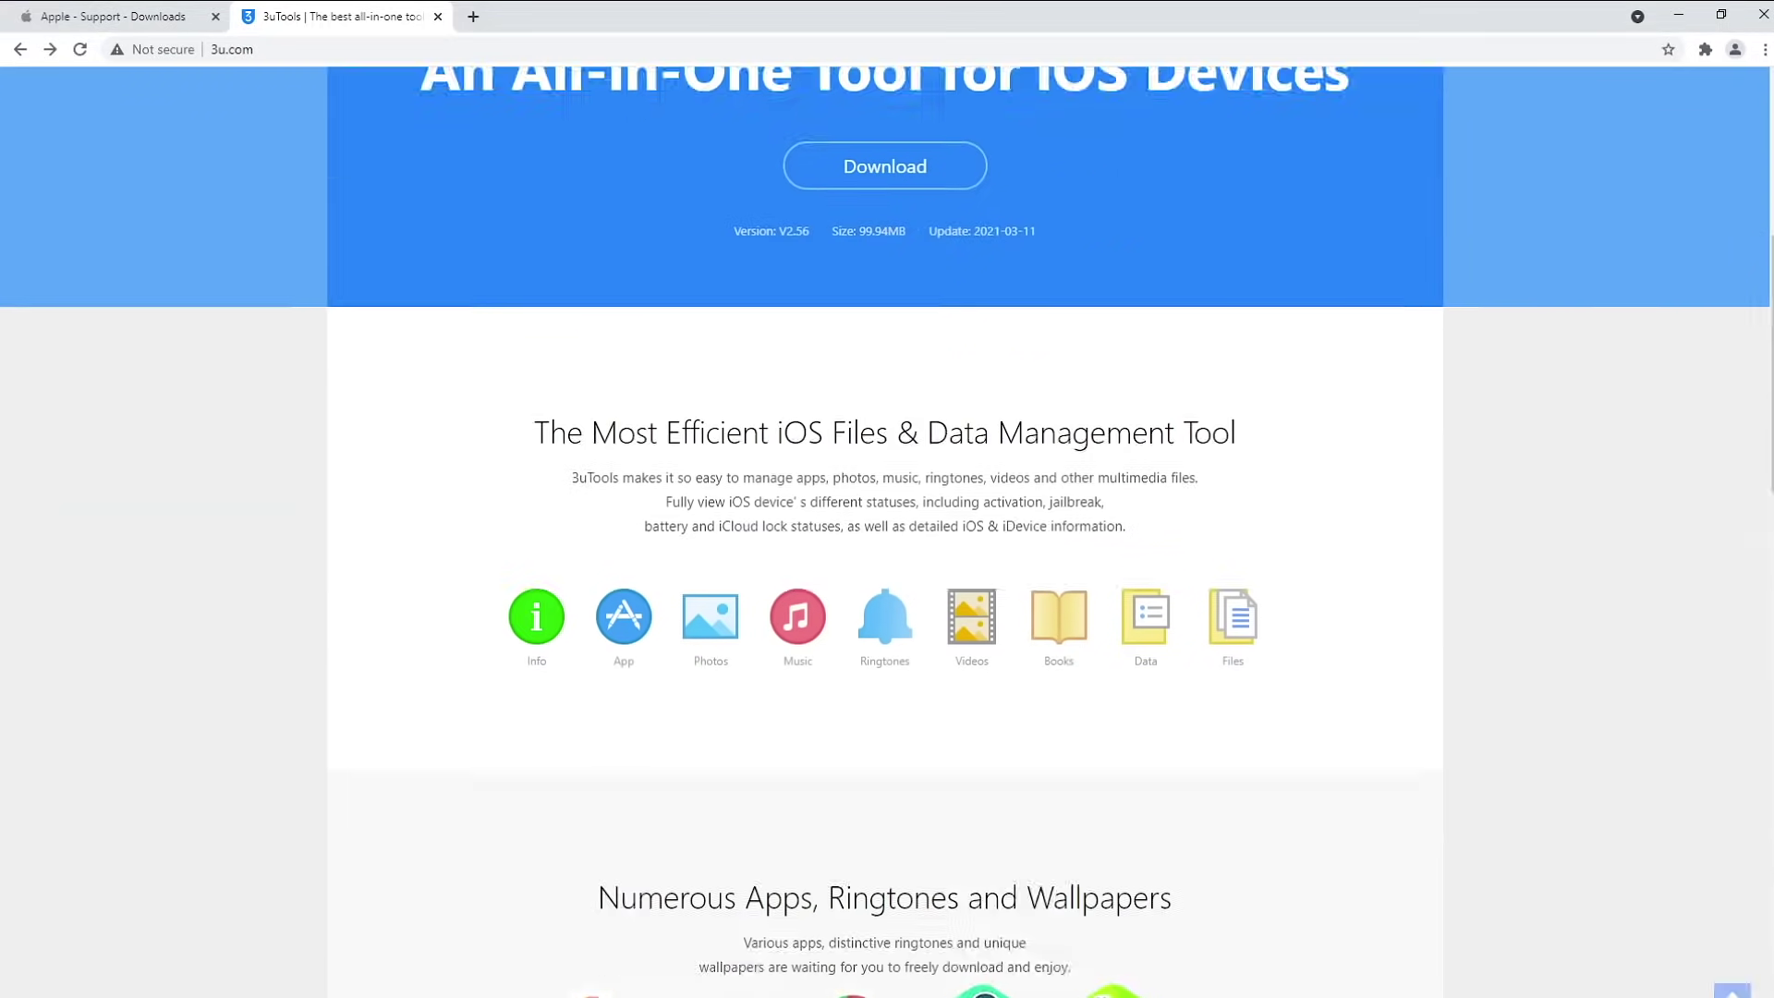
pyautogui.scroll(-5, 885, 554)
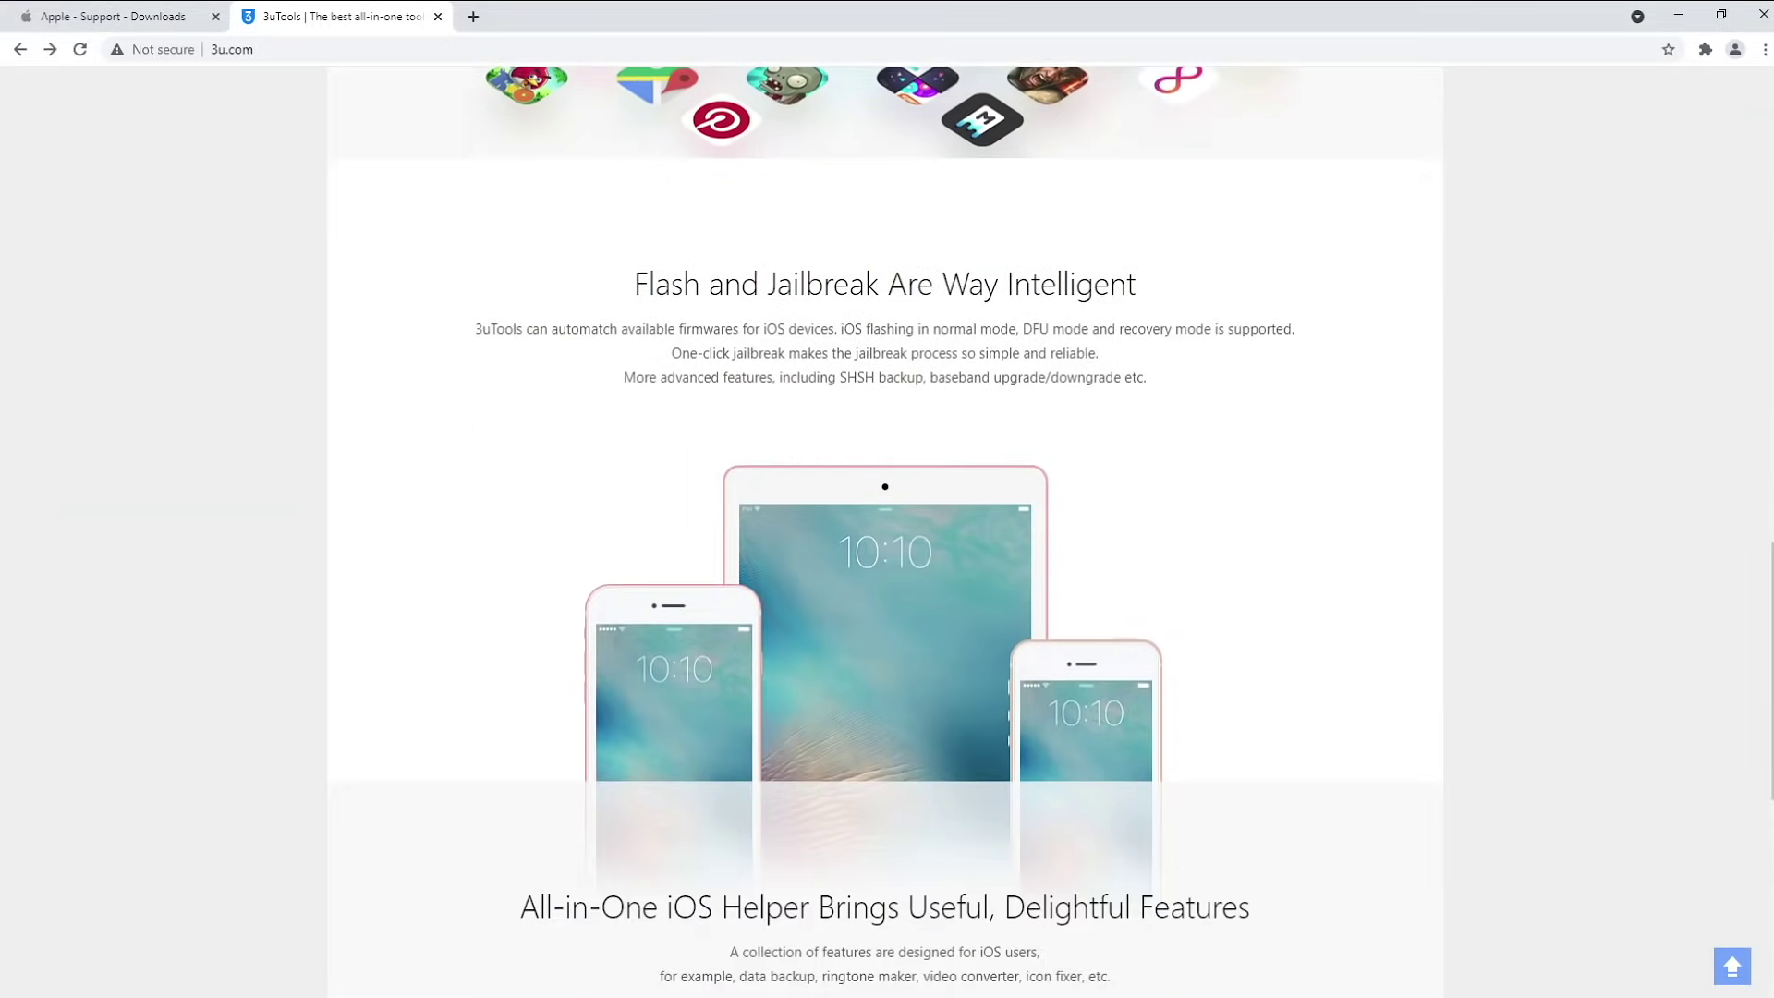
pyautogui.scroll(6, 886, 554)
pyautogui.scroll(11, 885, 554)
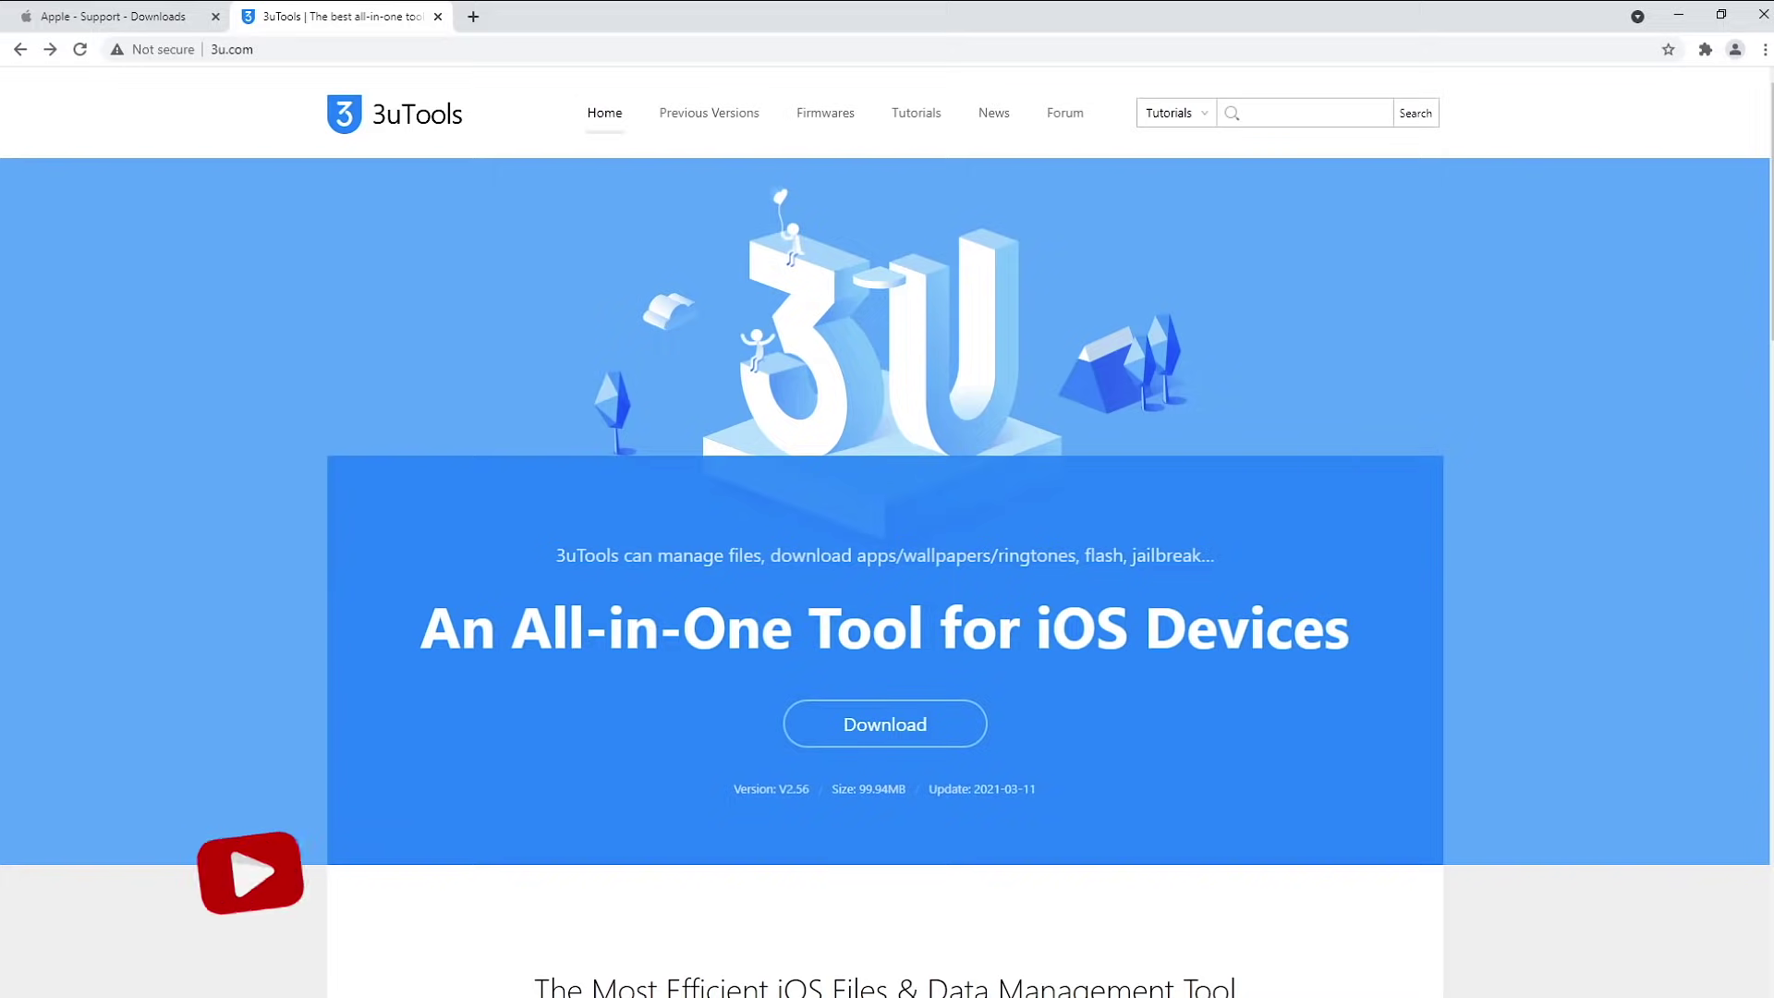
pyautogui.scroll(-4, 887, 416)
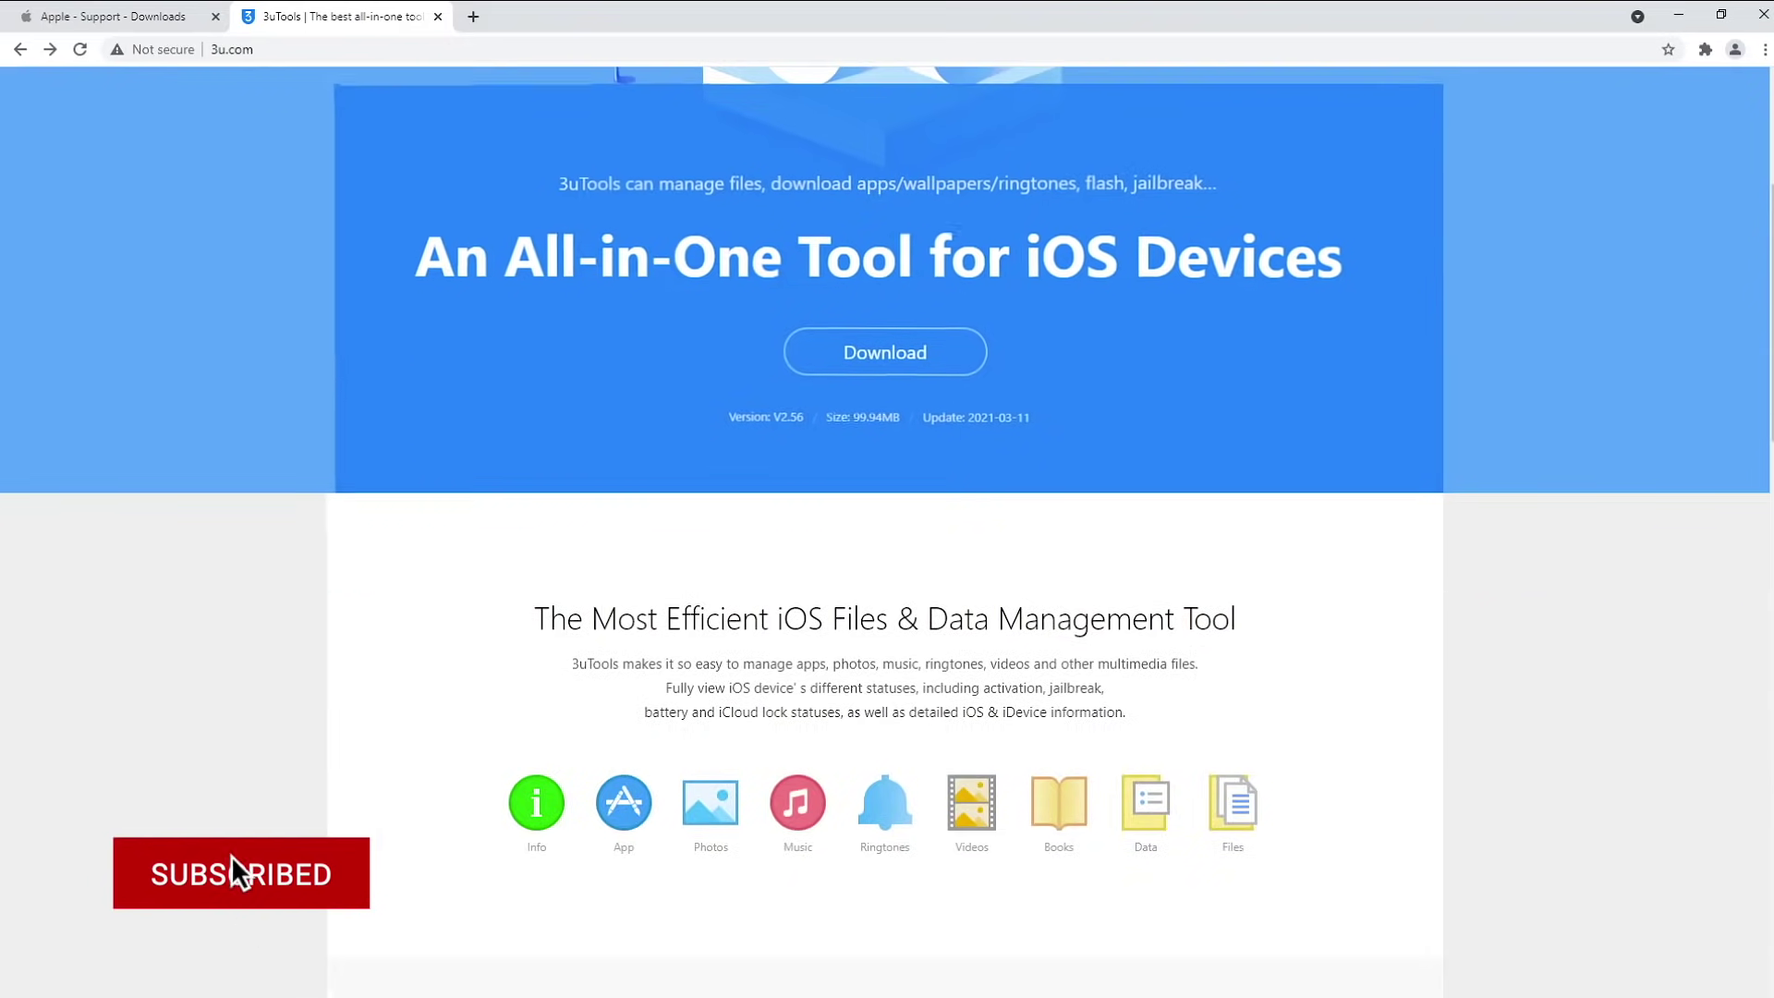
pyautogui.scroll(4, 887, 499)
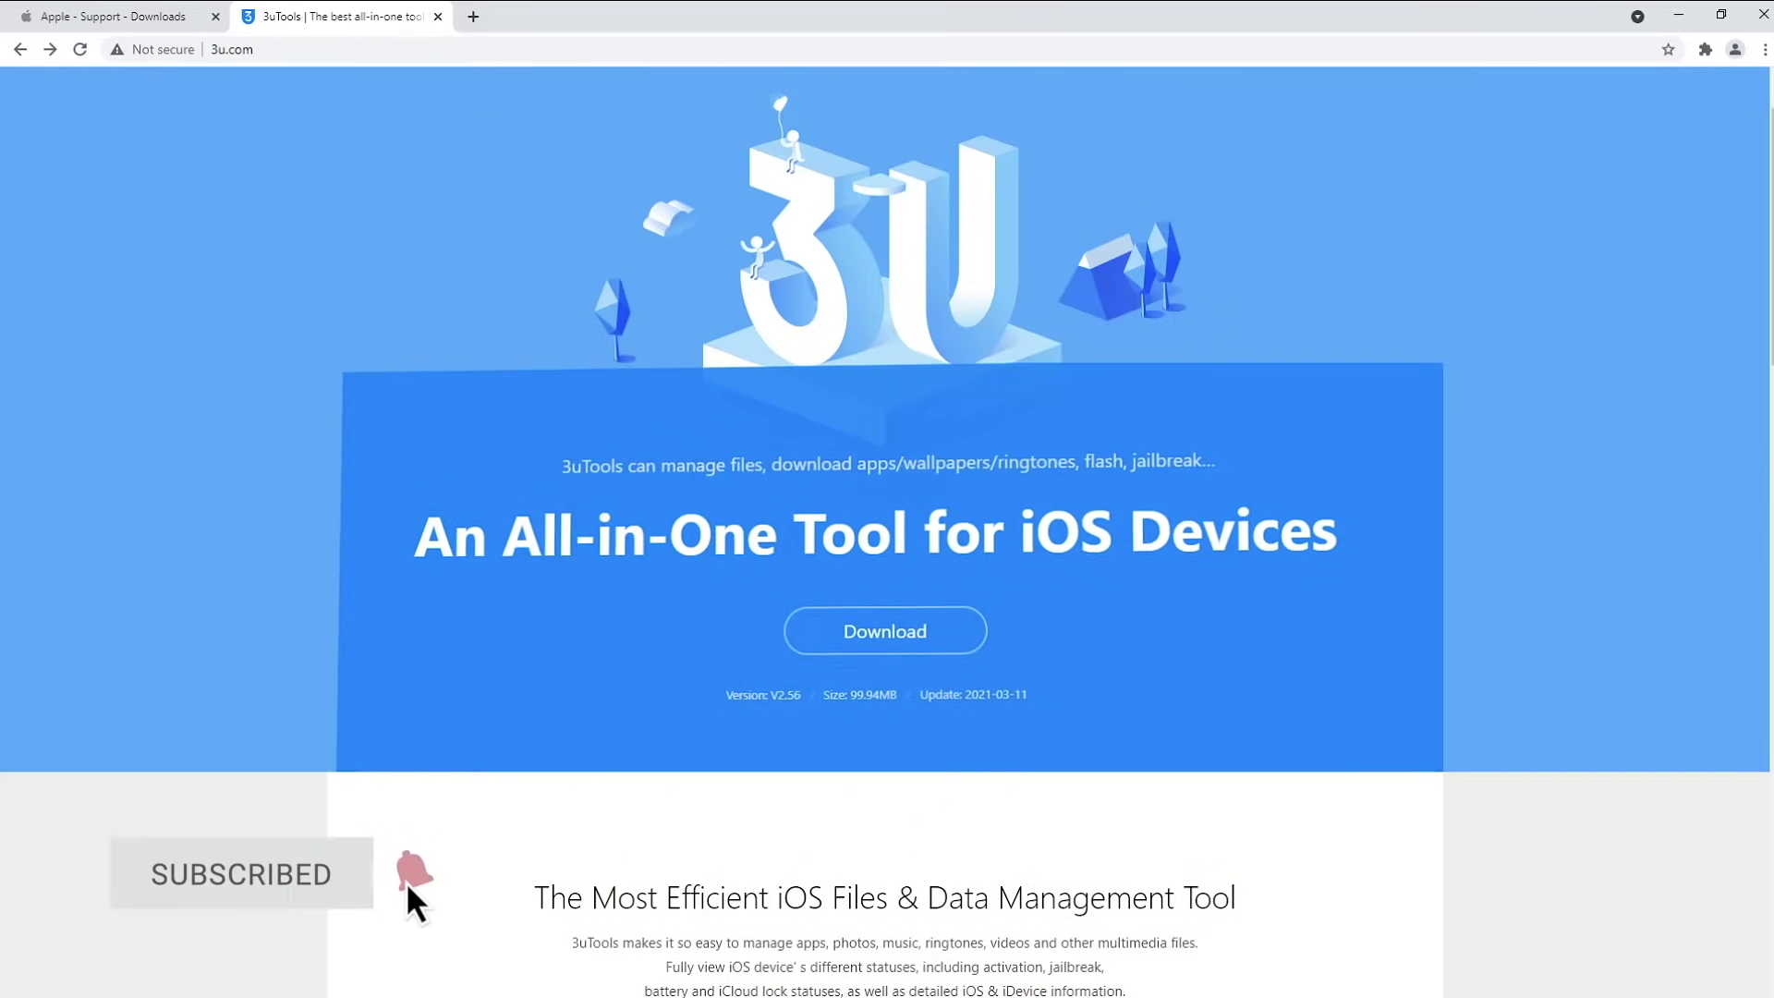